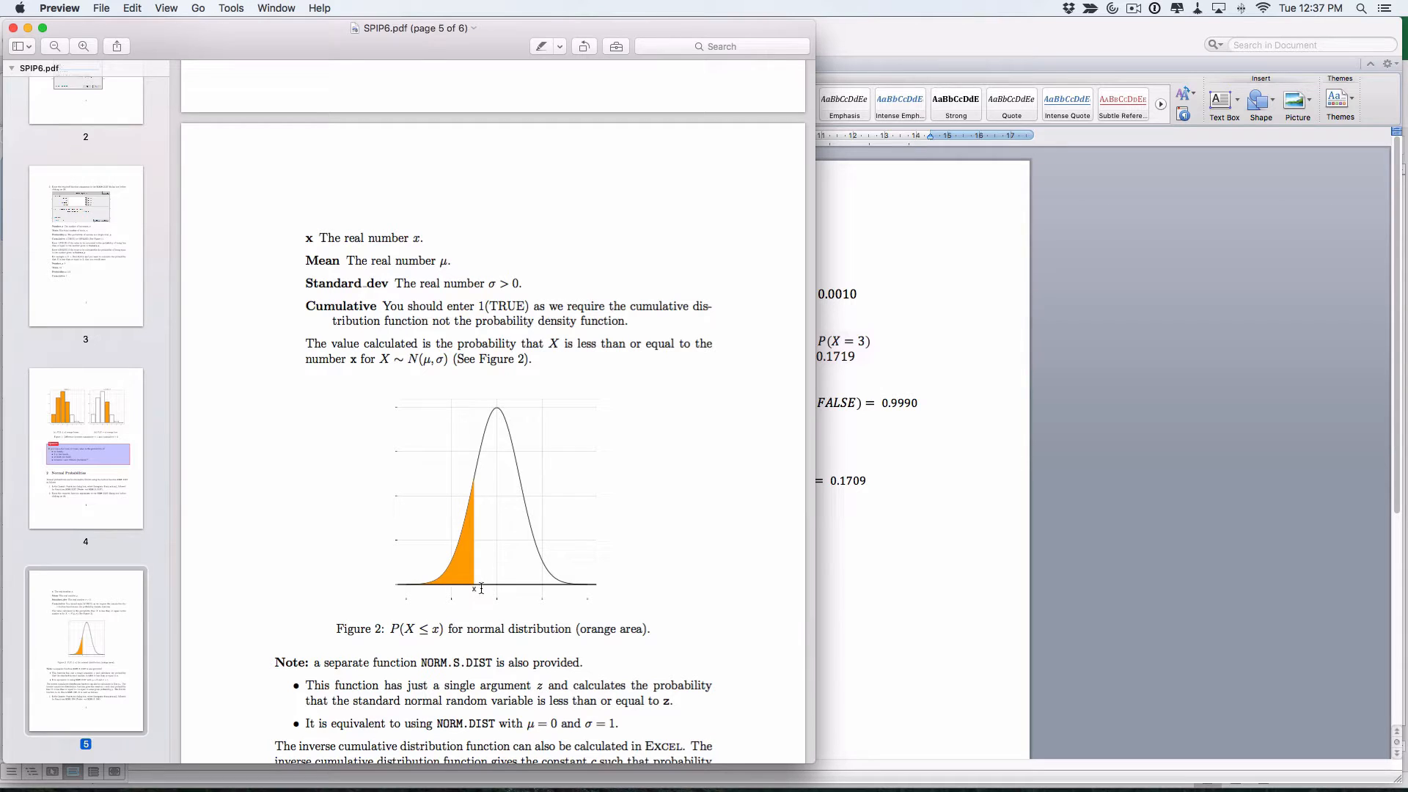
Scroll the SPIP6.pdf handout past page 5 to the page-6 cat-weight question
{"action": "scroll", "coordinate": [481, 588], "scroll_direction": "down", "scroll_amount": 7}
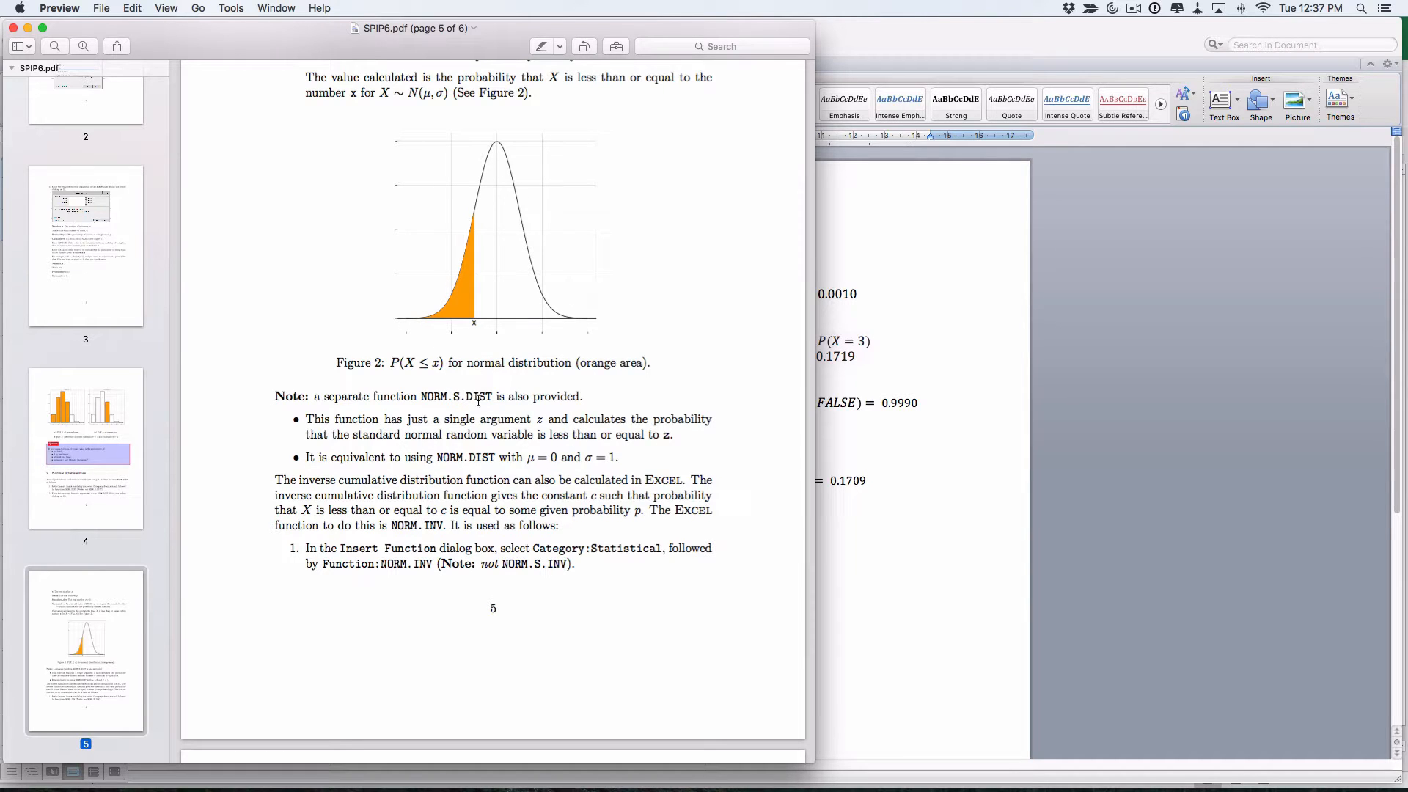
{"action": "scroll", "coordinate": [480, 479], "scroll_direction": "down", "scroll_amount": 15}
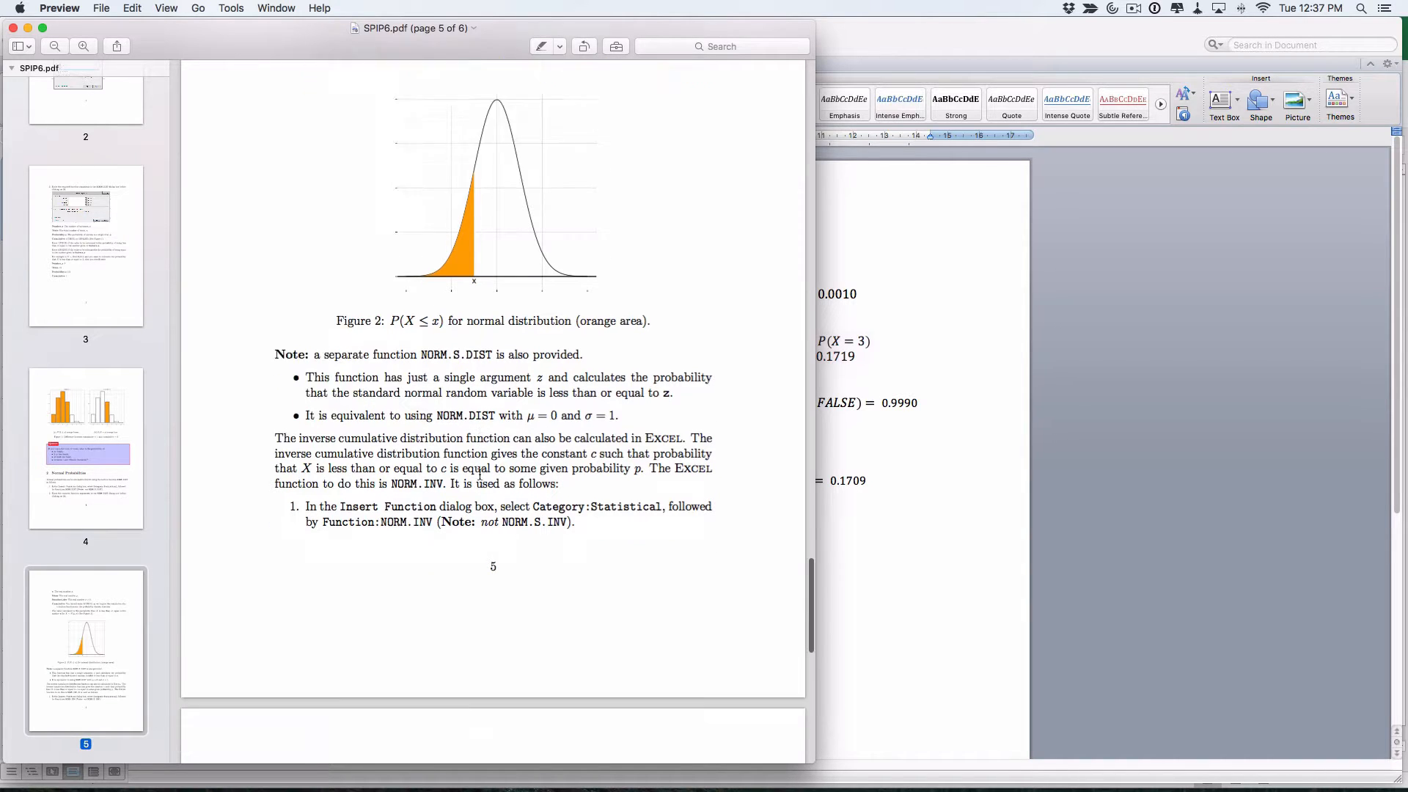
{"action": "scroll", "coordinate": [479, 475], "scroll_direction": "down", "scroll_amount": 2}
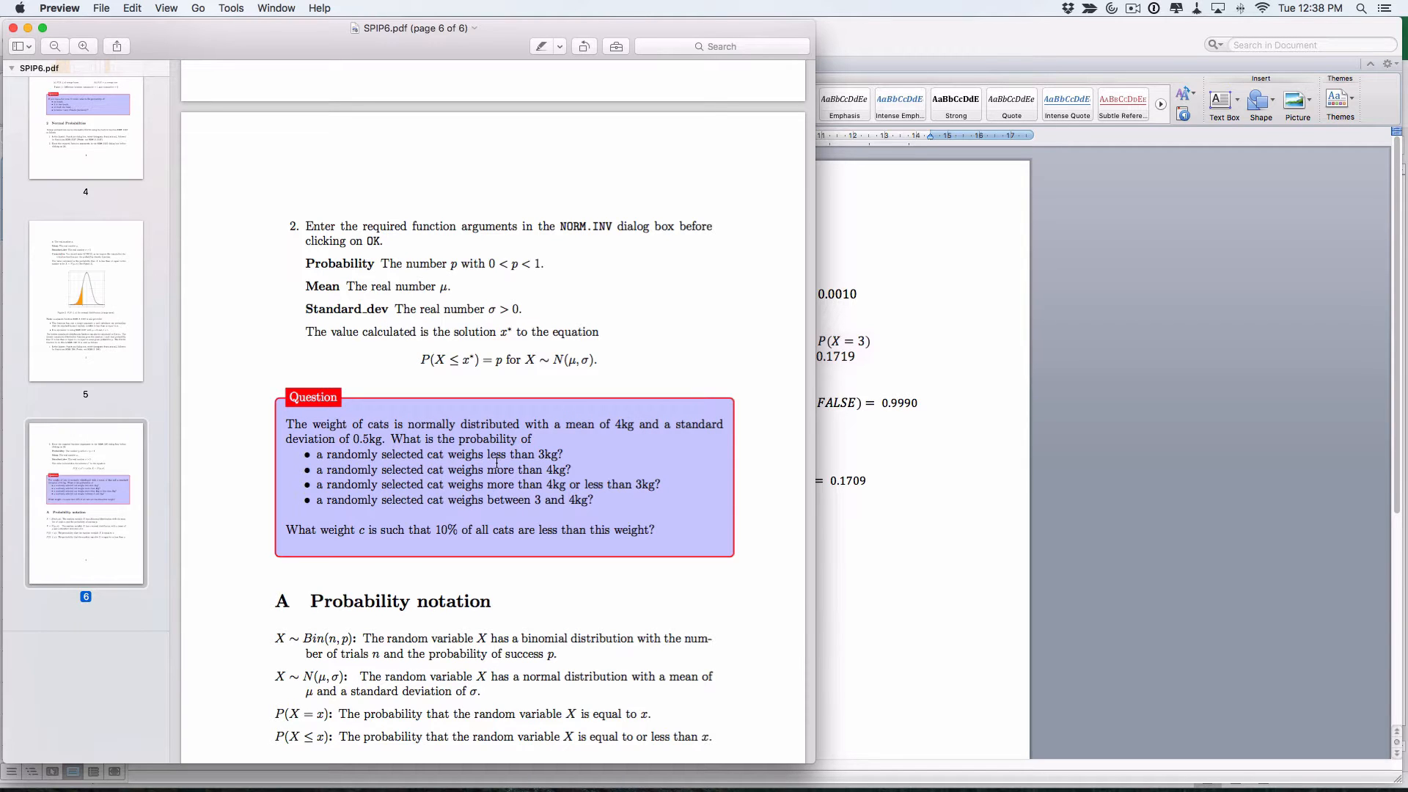
{"action": "key", "text": "super+Tab"}
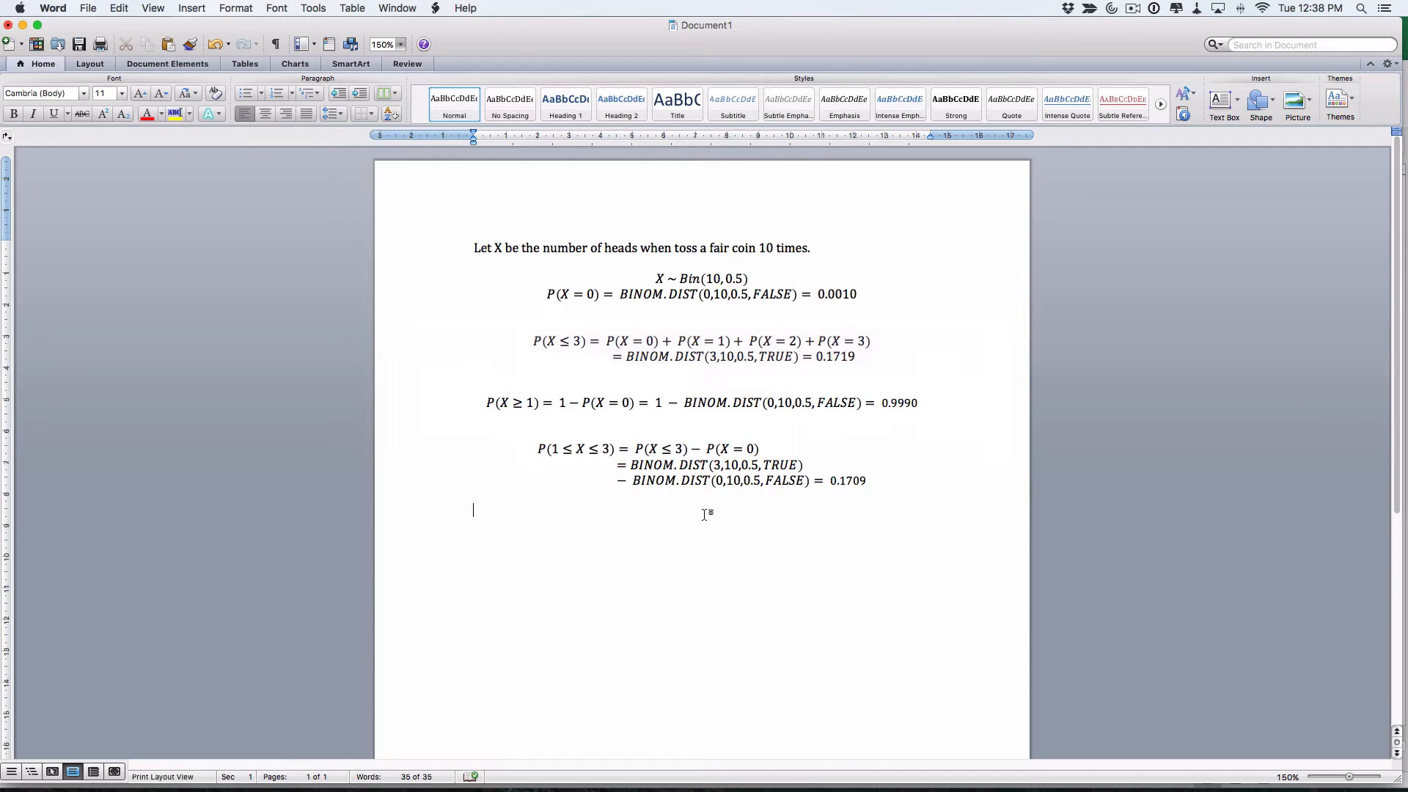
Add the sentence 'Let X be the weight of a randomly selected cat.' and begin an equation below it
{"action": "type", "text": "Let X be the weight of a randomly sele"}
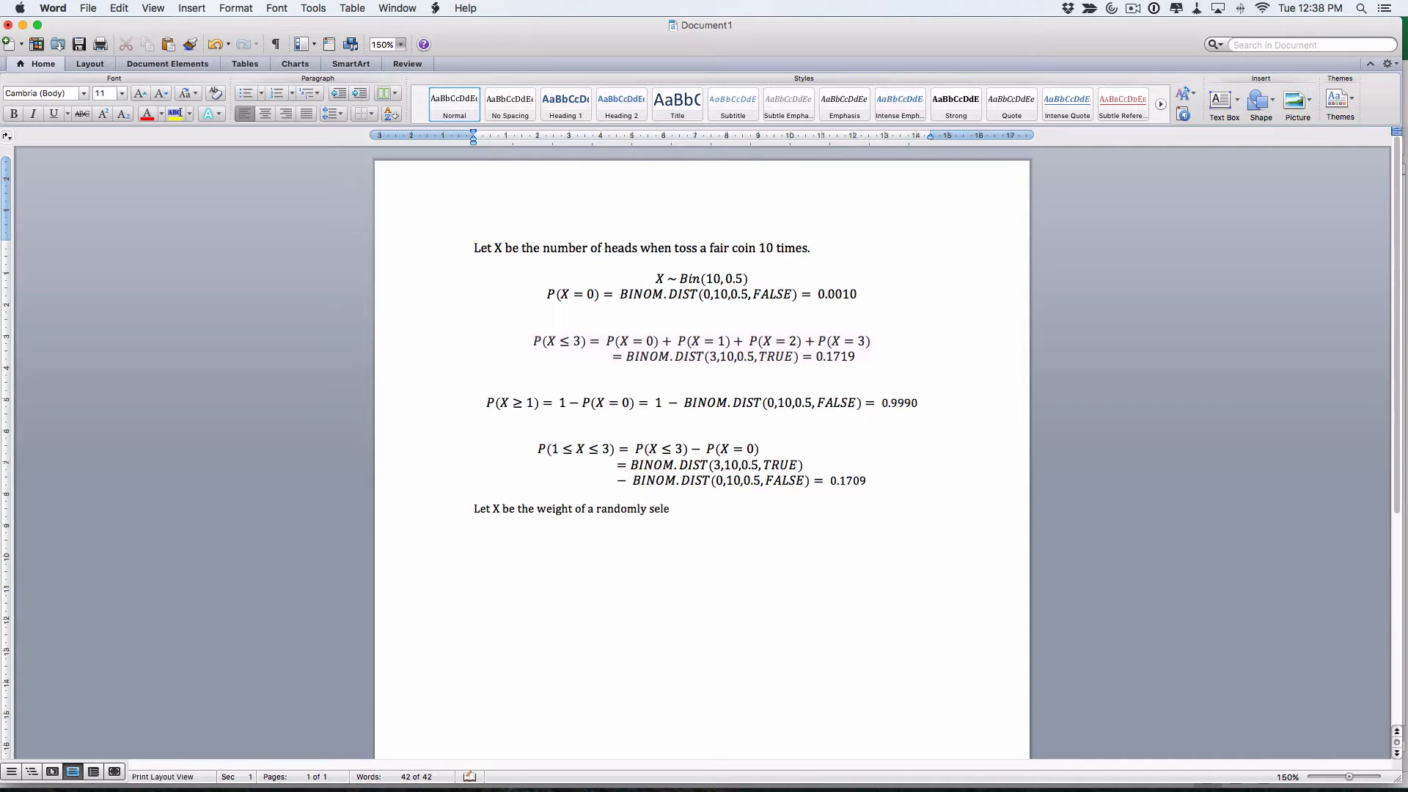
{"action": "type", "text": "cted cat."}
{"action": "key", "text": "Return"}
{"action": "key", "text": "ctrl+="}
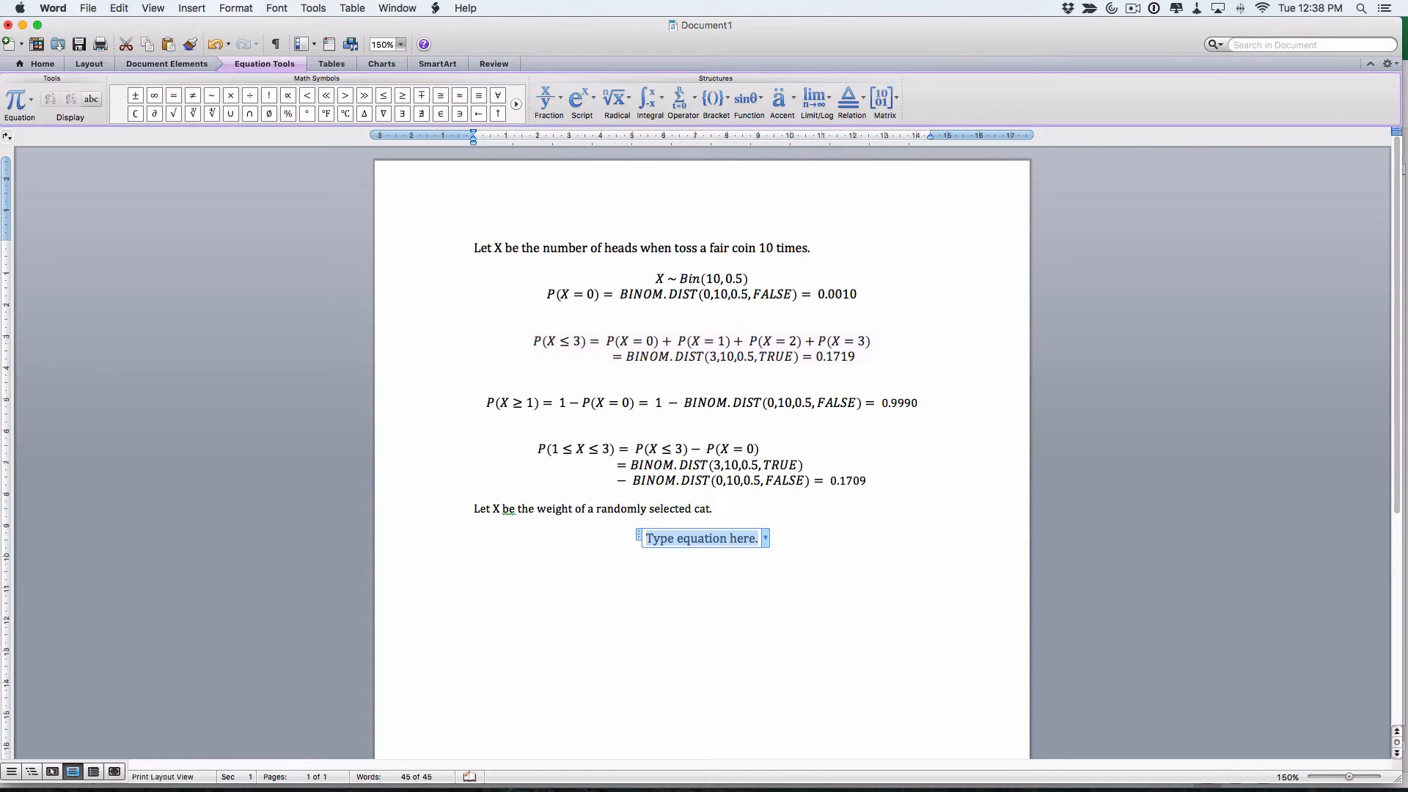
{"action": "type", "text": "X ~ N"}
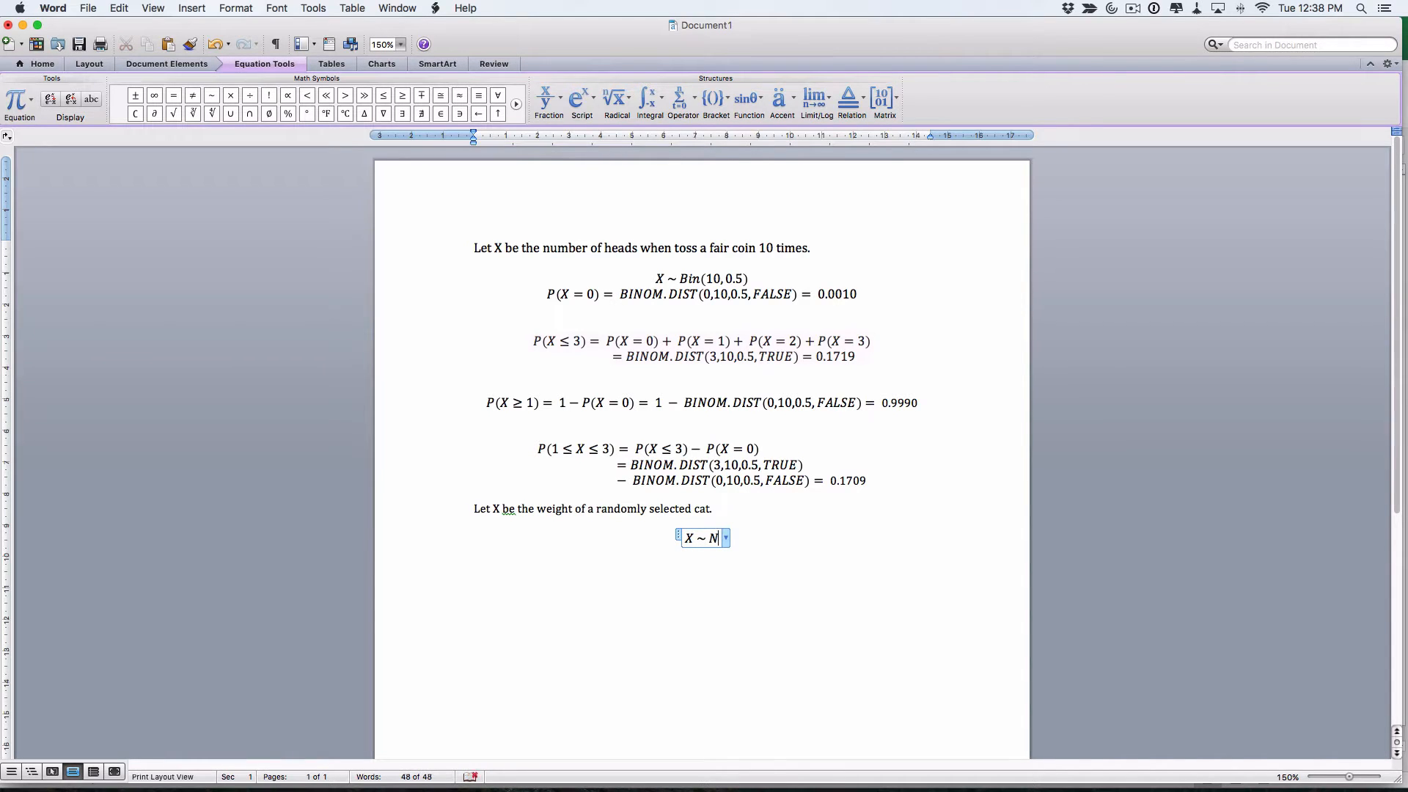
{"action": "type", "text": "("}
Complete the equation as X ~ N(4, 0.5), checking the mean and standard deviation in the handout
{"action": "key", "text": "super+Tab"}
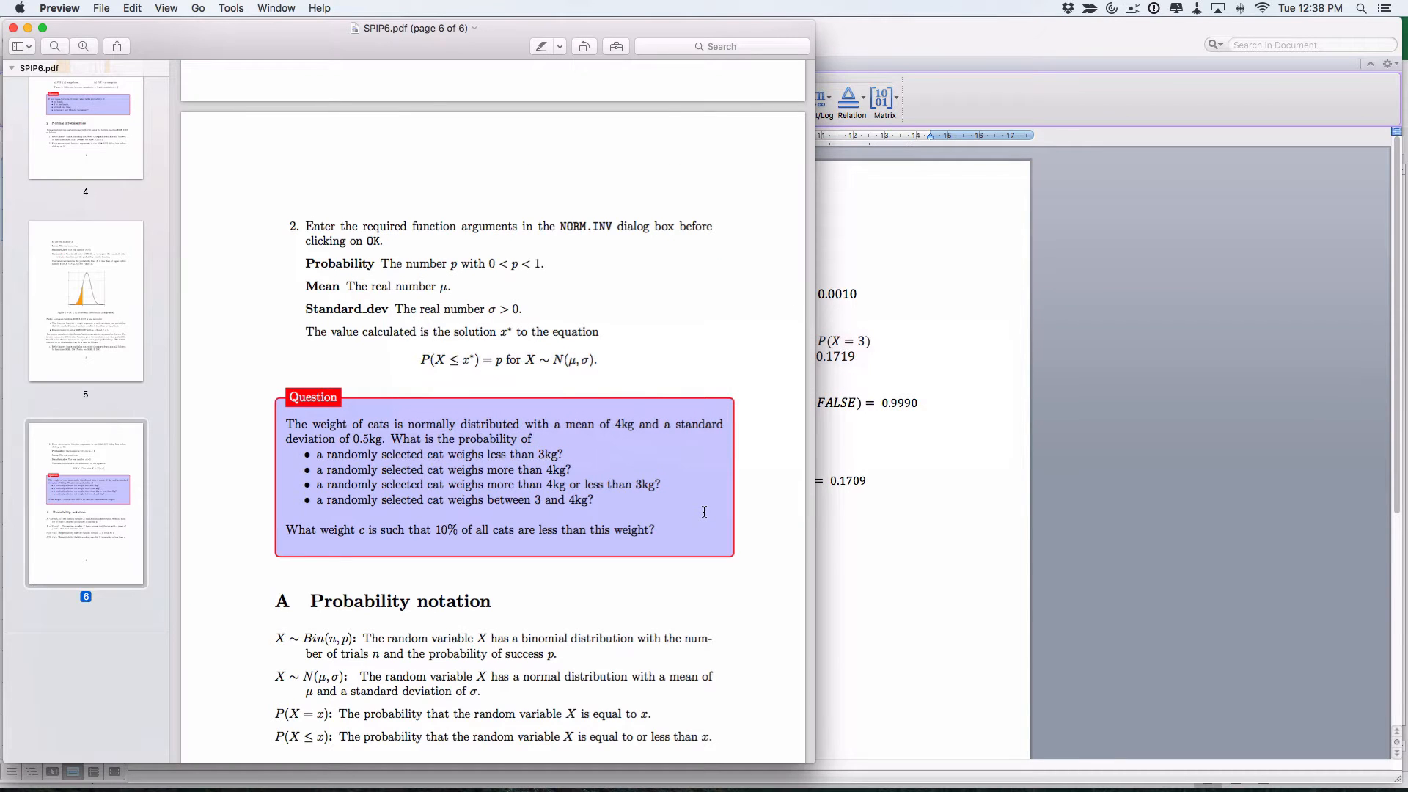
{"action": "key", "text": "super+Tab"}
{"action": "type", "text": "4,"}
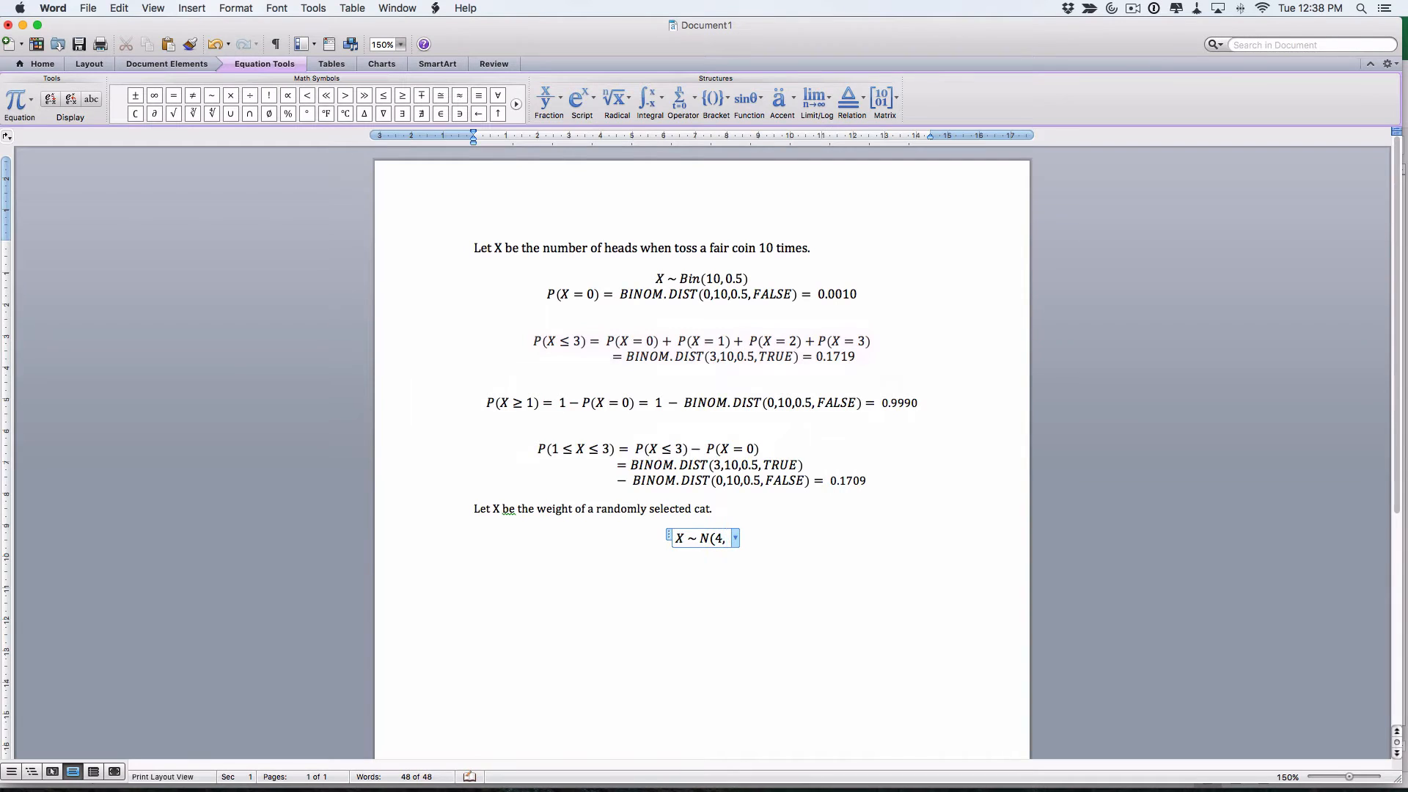
{"action": "key", "text": "super+Tab"}
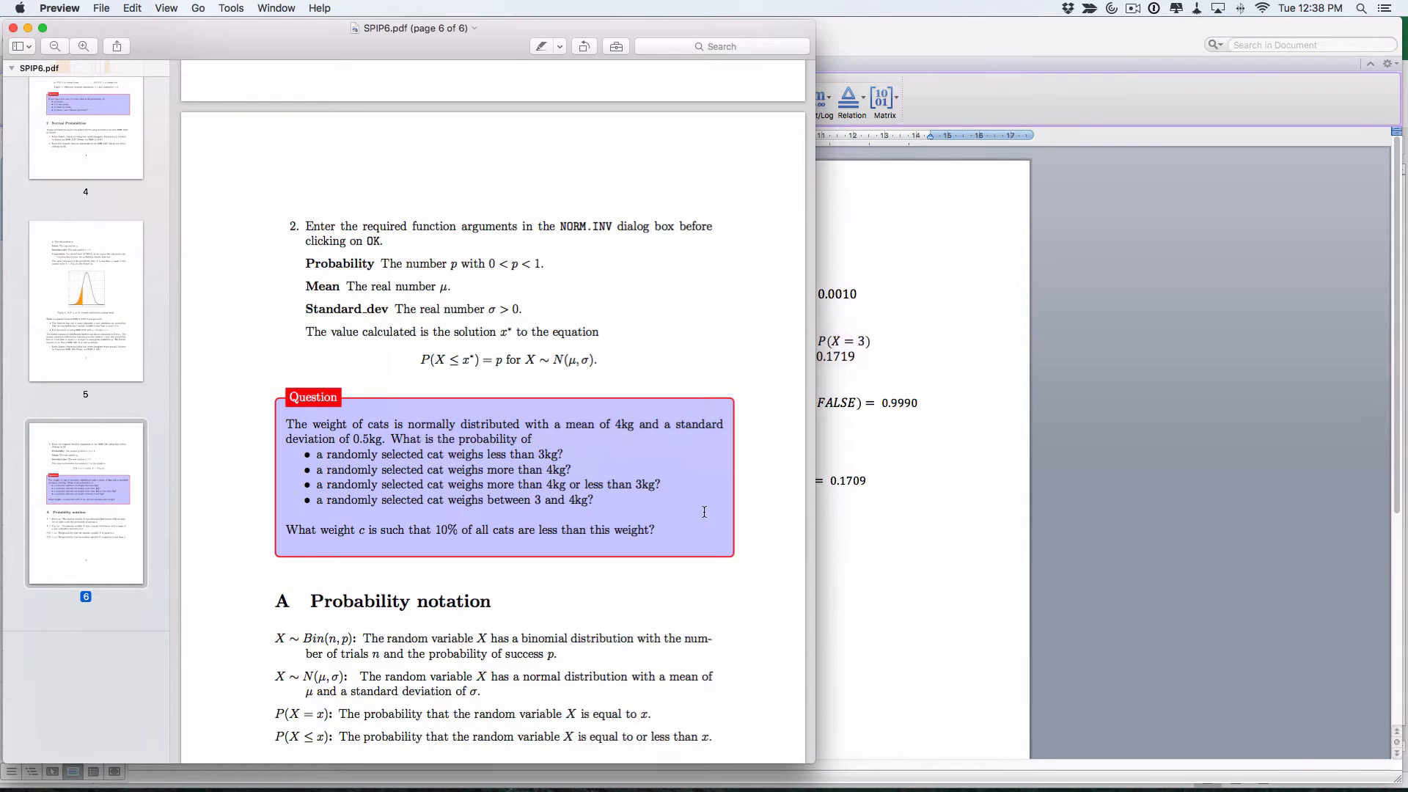
{"action": "key", "text": "super+Tab"}
{"action": "type", "text": "0.5"}
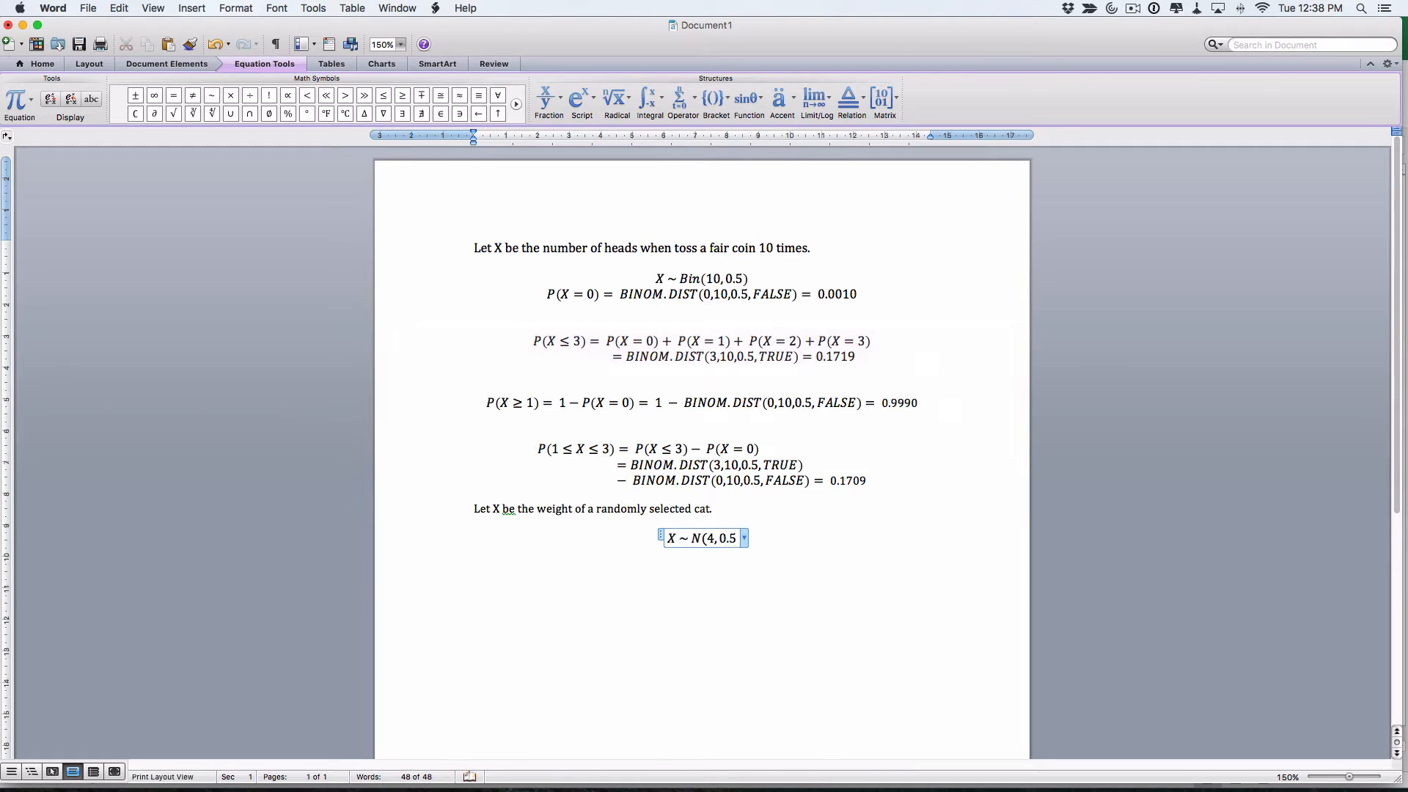
{"action": "type", "text": ")"}
{"action": "key", "text": "Return"}
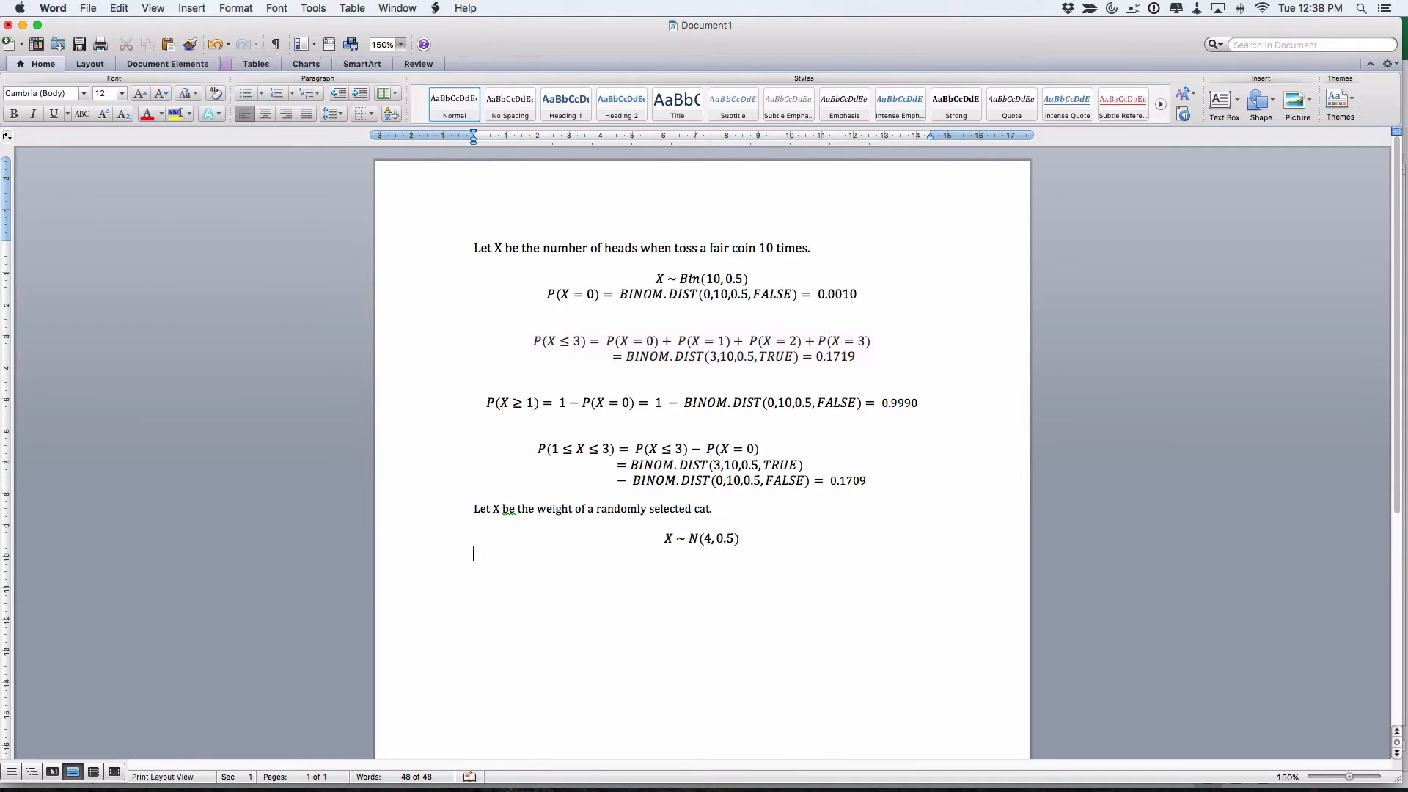
{"action": "key", "text": "super+Tab"}
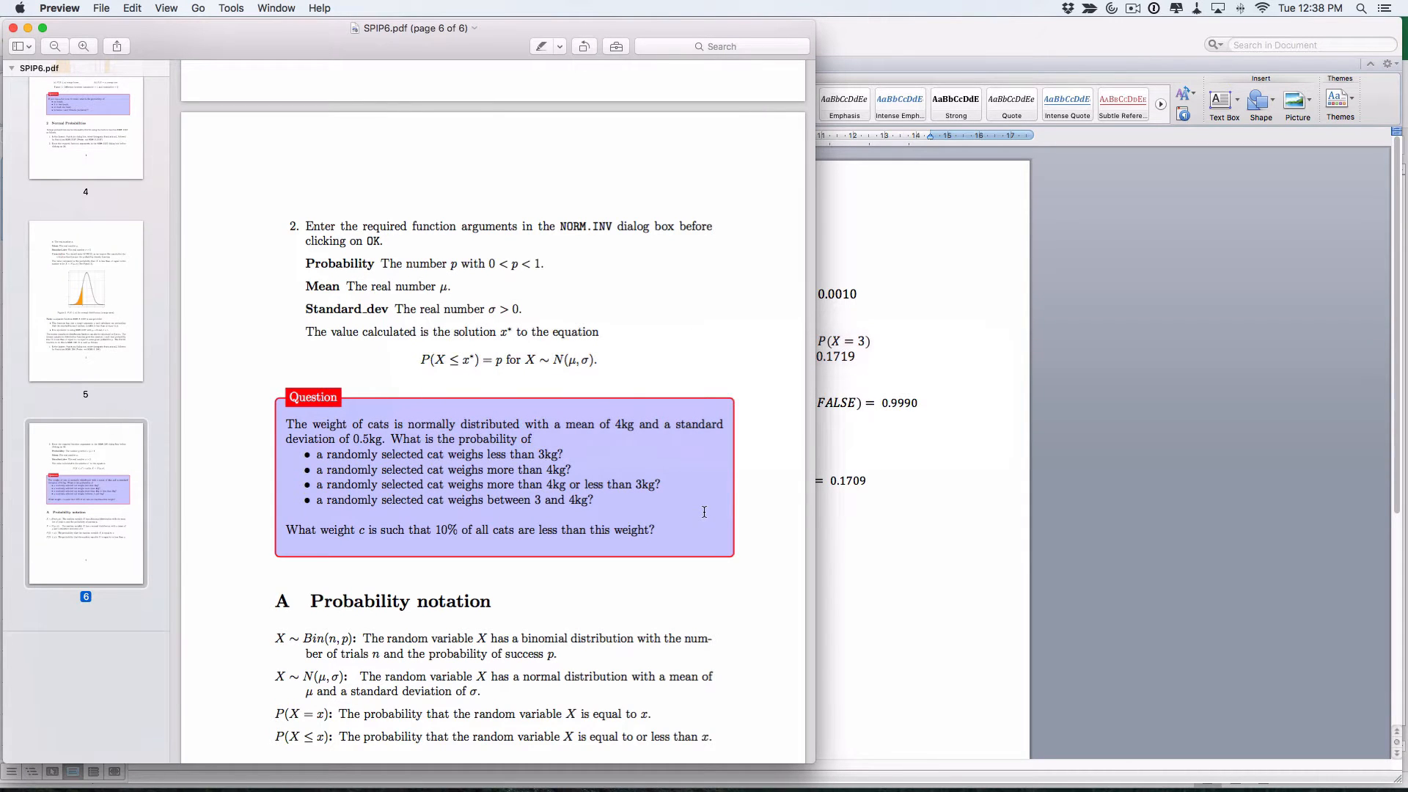
{"action": "key", "text": "super+Tab"}
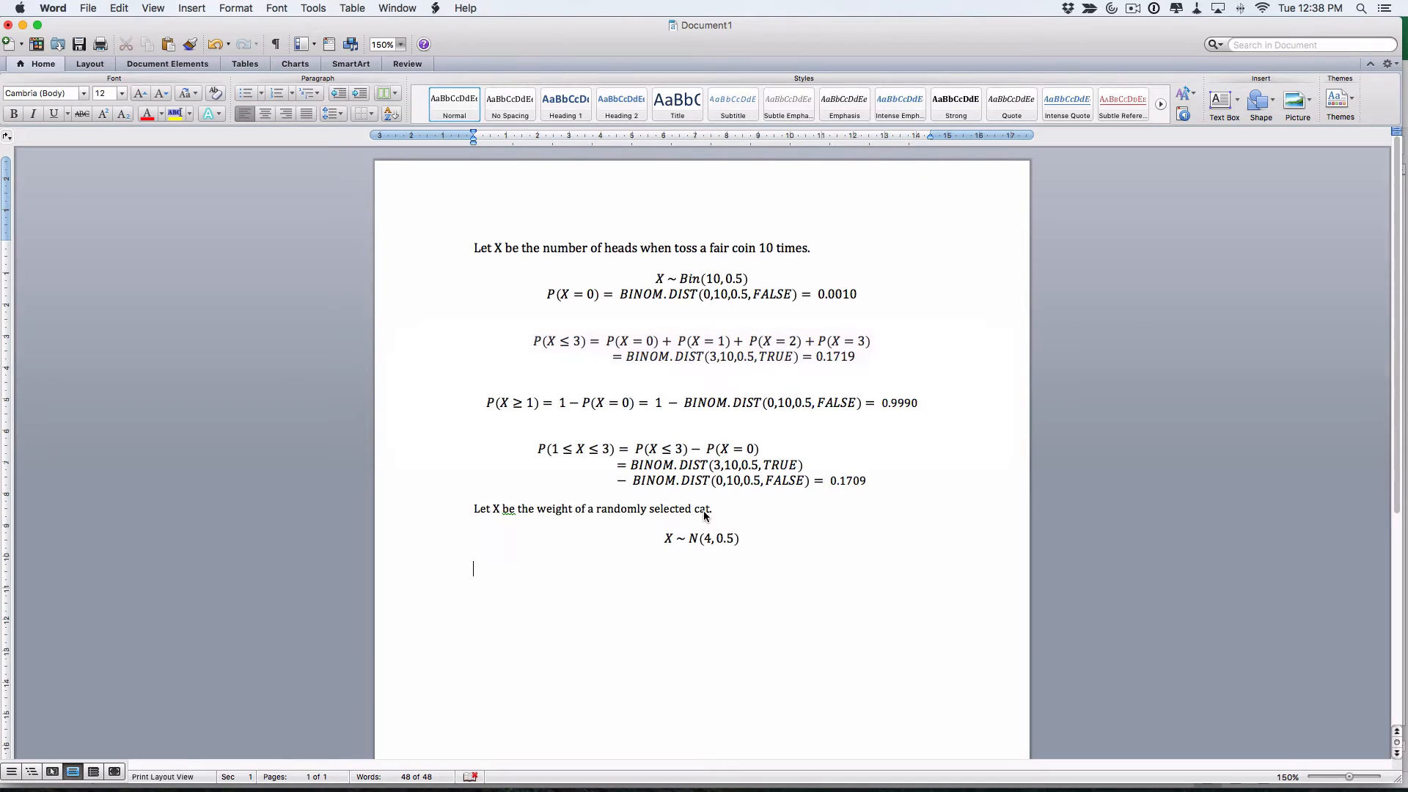
{"action": "key", "text": "ctrl+="}
Type P(X<3)=P(X<=3)= into the new equation, replacing the stray # with 3
{"action": "type", "text": "P"}
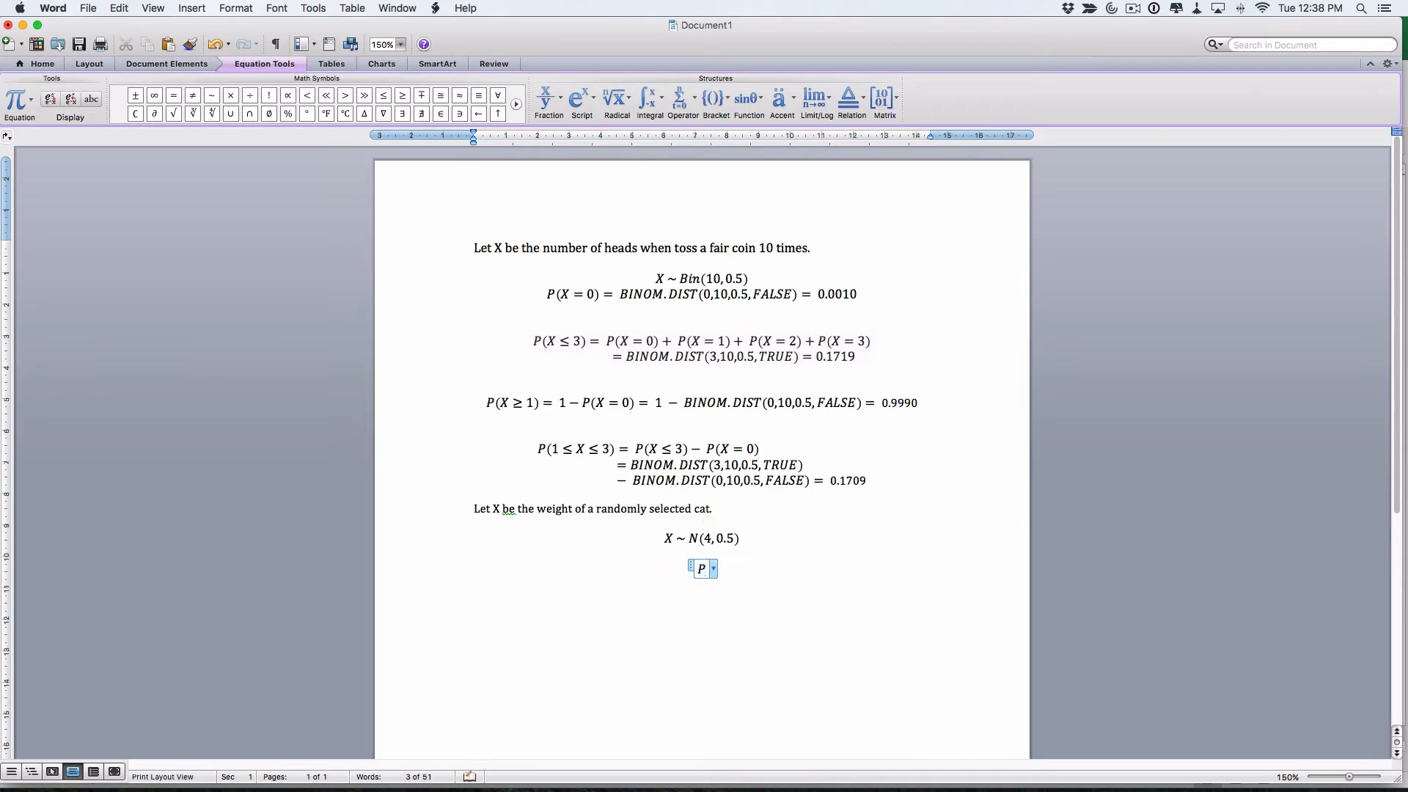
{"action": "type", "text": "(X<3)"}
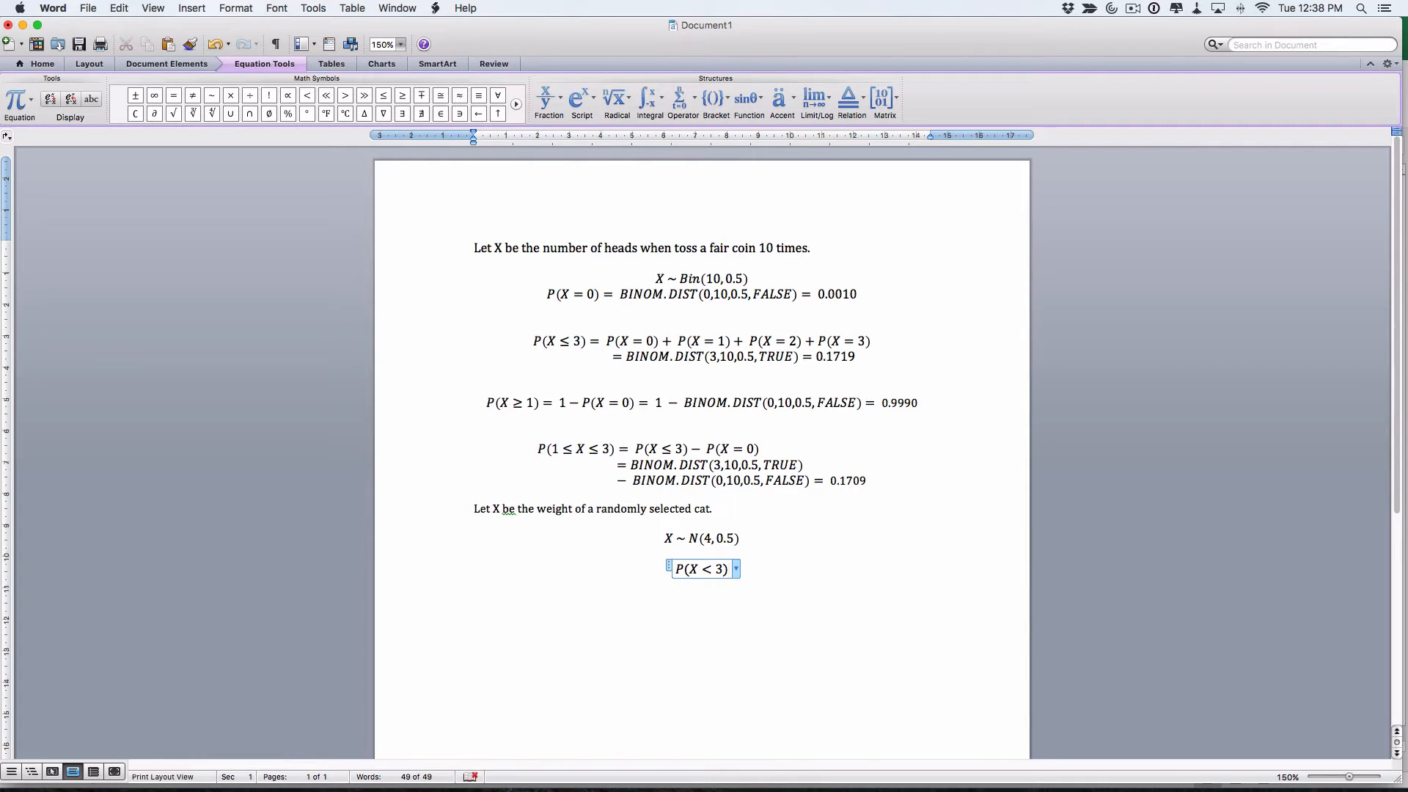
{"action": "type", "text": "="}
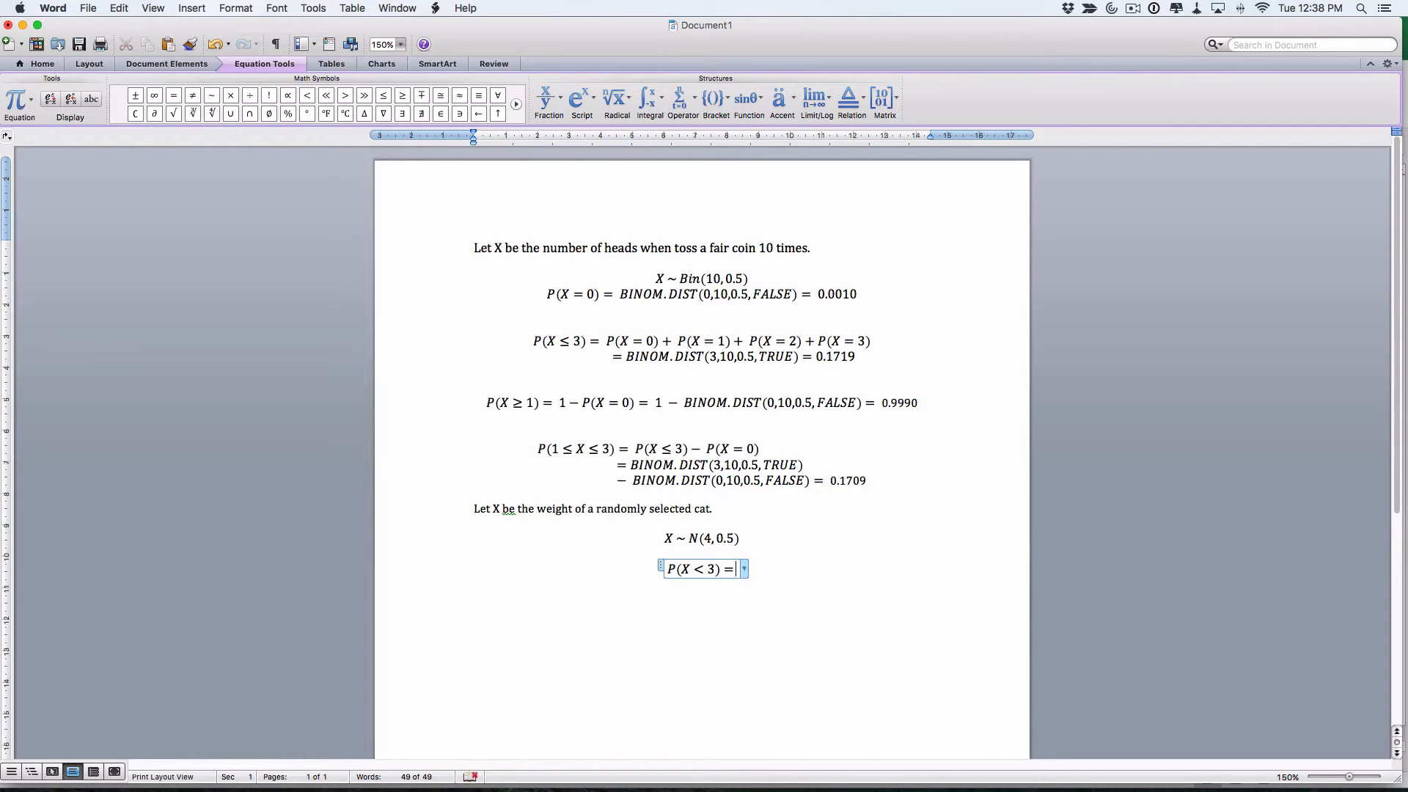
{"action": "type", "text": "P("}
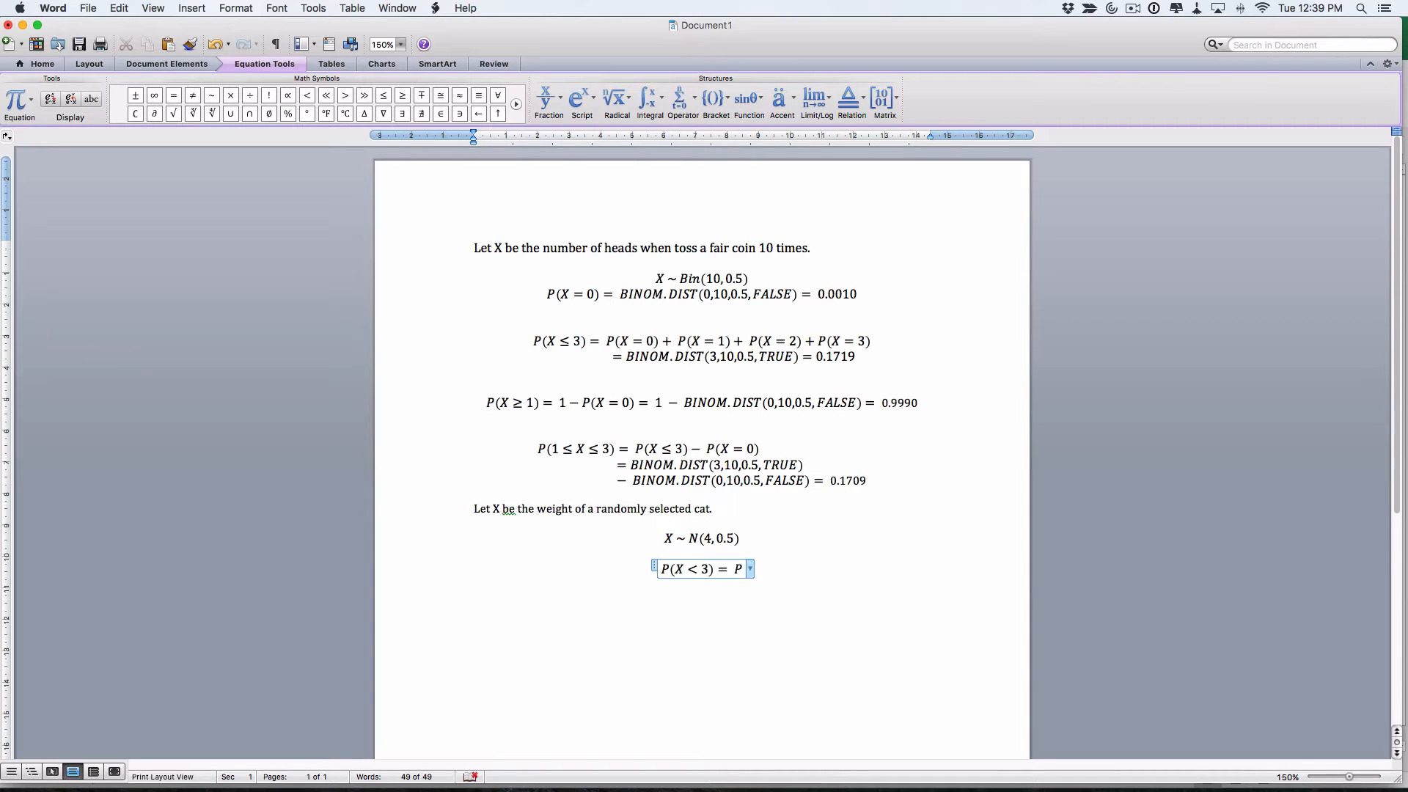
{"action": "type", "text": "X<="}
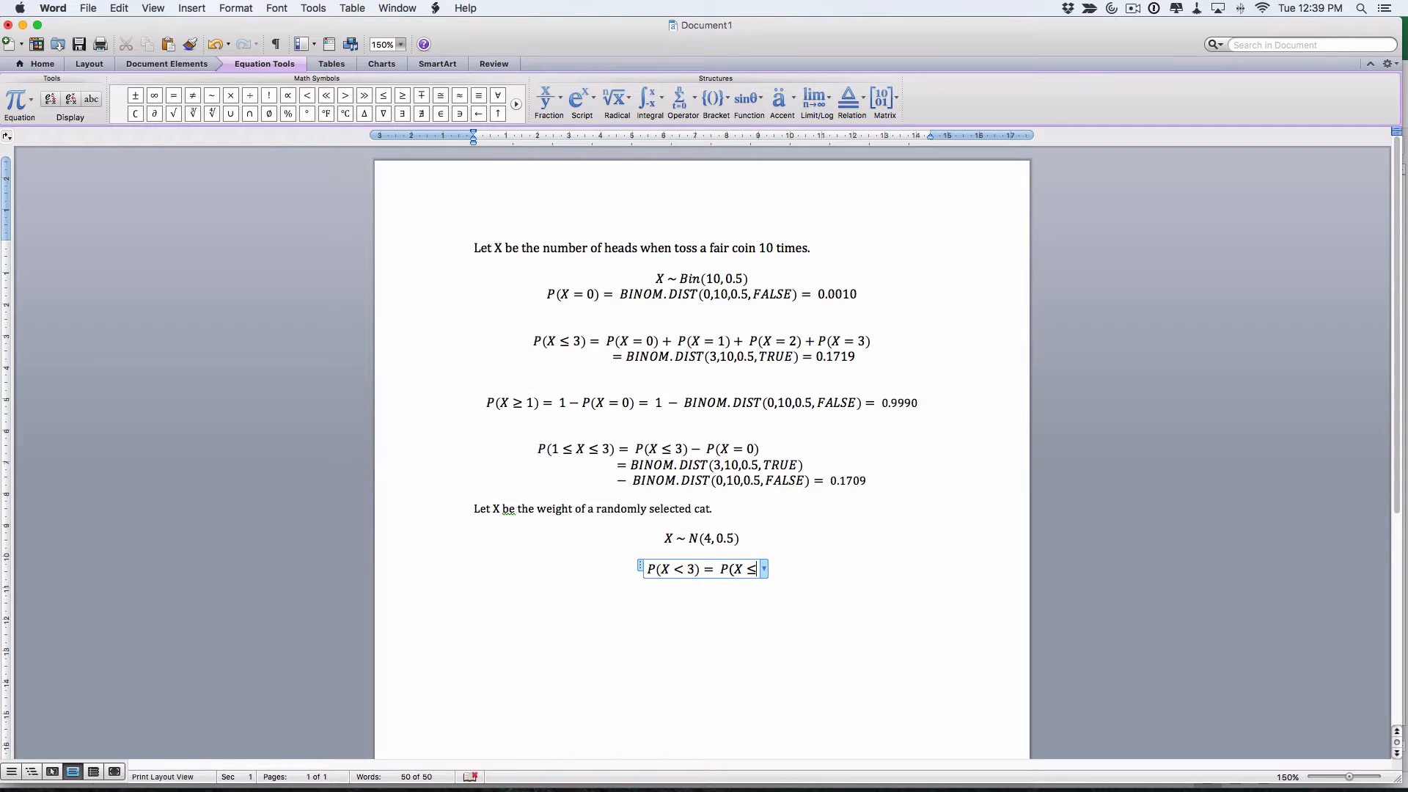
{"action": "type", "text": "#)"}
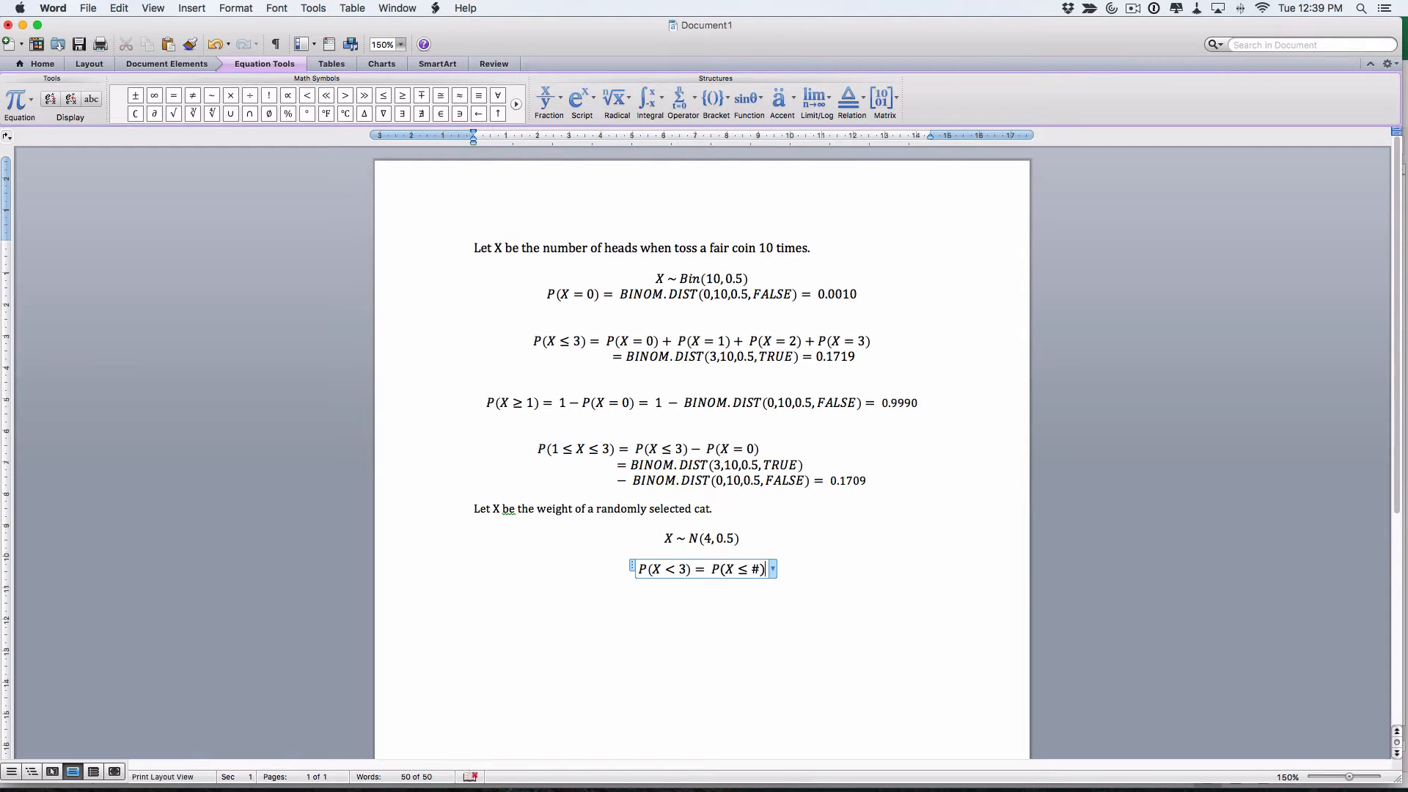
{"action": "key", "text": "Left"}
{"action": "key", "text": "BackSpace"}
{"action": "type", "text": "3"}
{"action": "type", "text": "="}
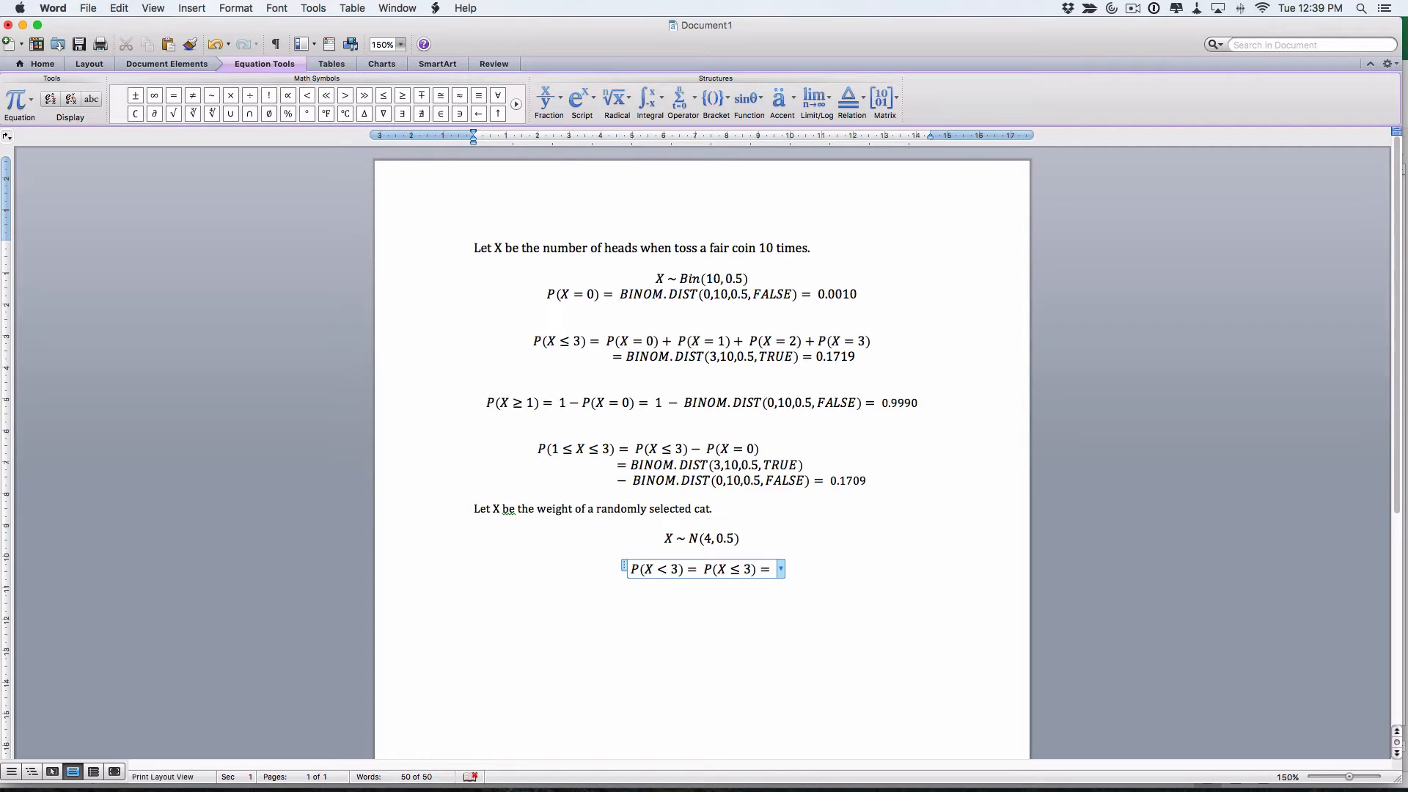
{"action": "key", "text": "super+Tab"}
{"action": "key", "text": "super+Tab"}
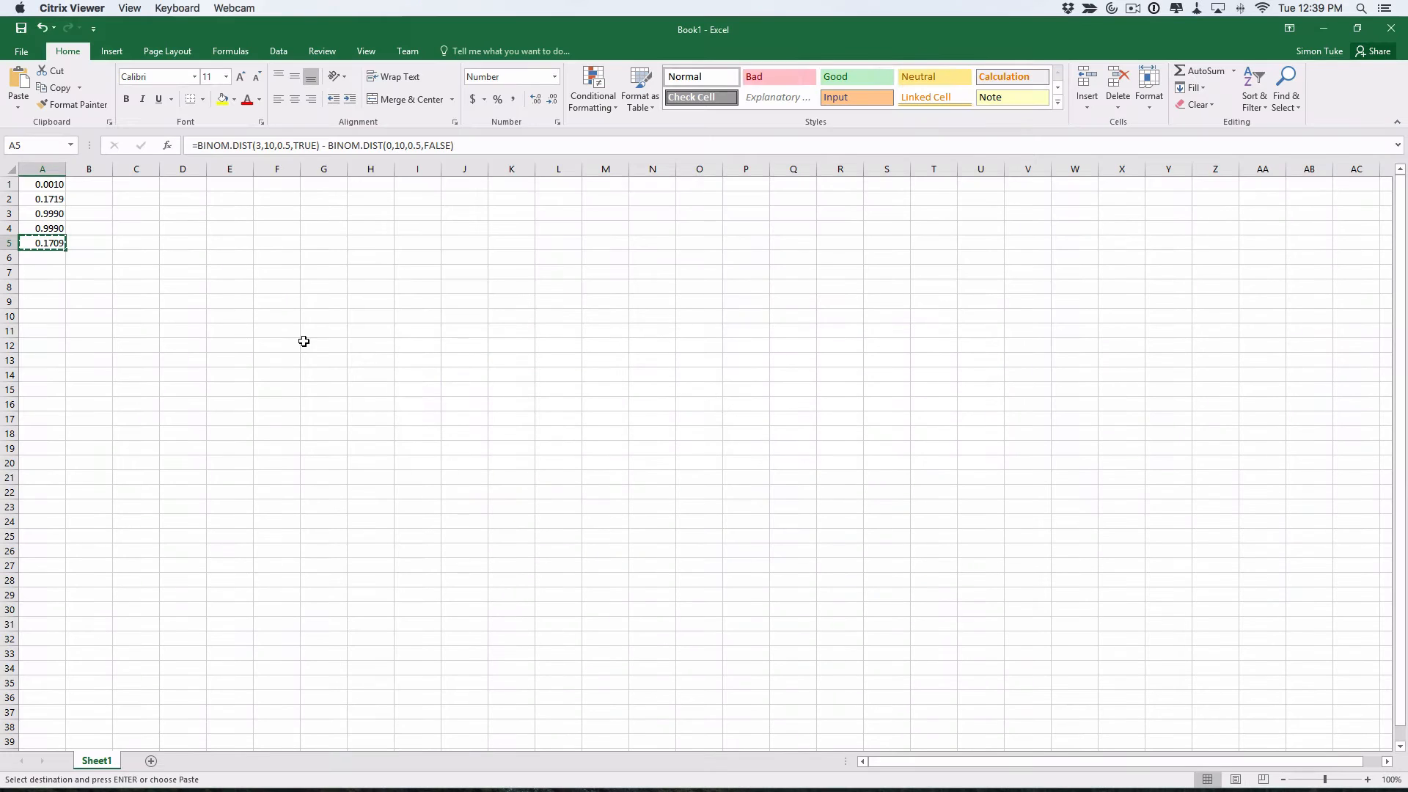
Select cell A6 and choose the NORM.DIST function from the function list
{"action": "left_click", "coordinate": [43, 262]}
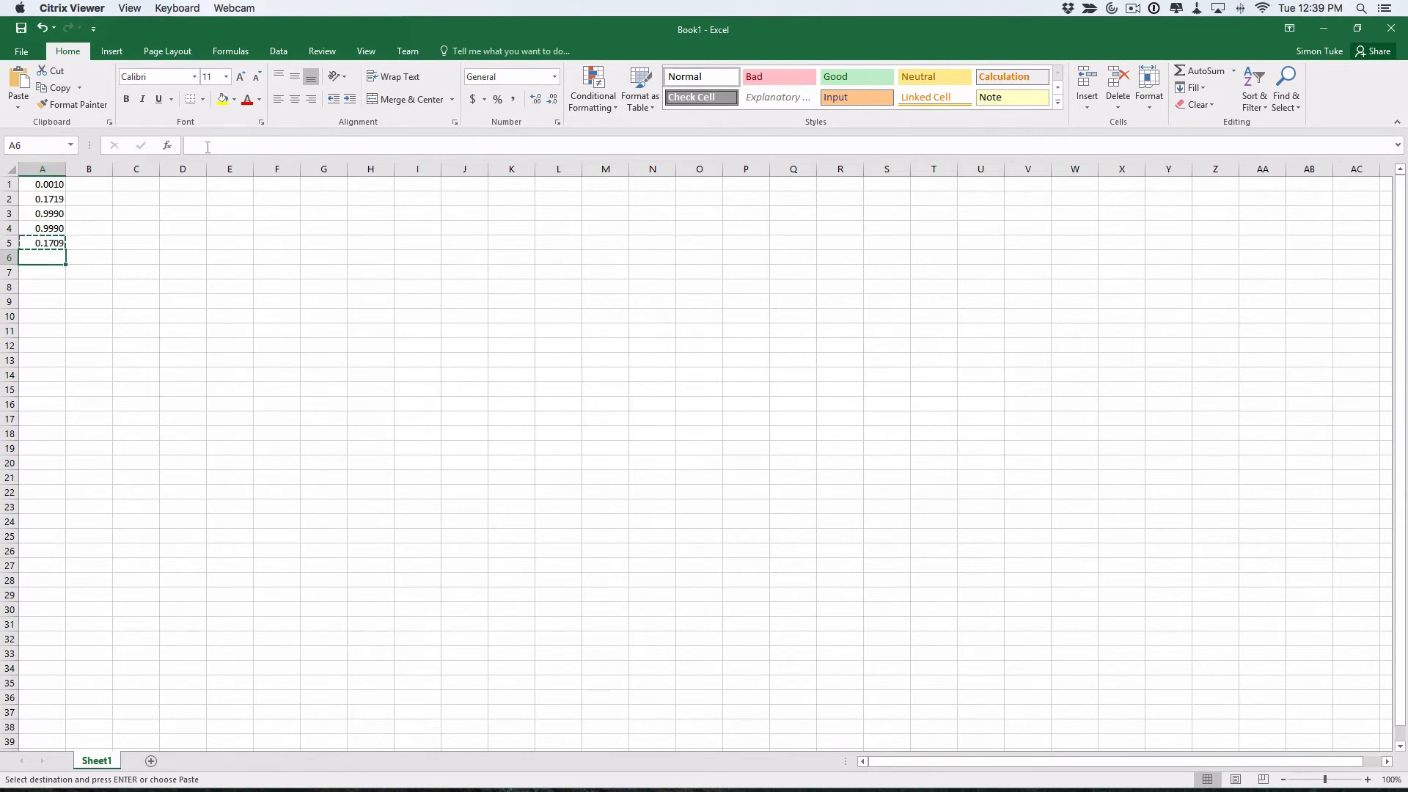
{"action": "left_click", "coordinate": [169, 144]}
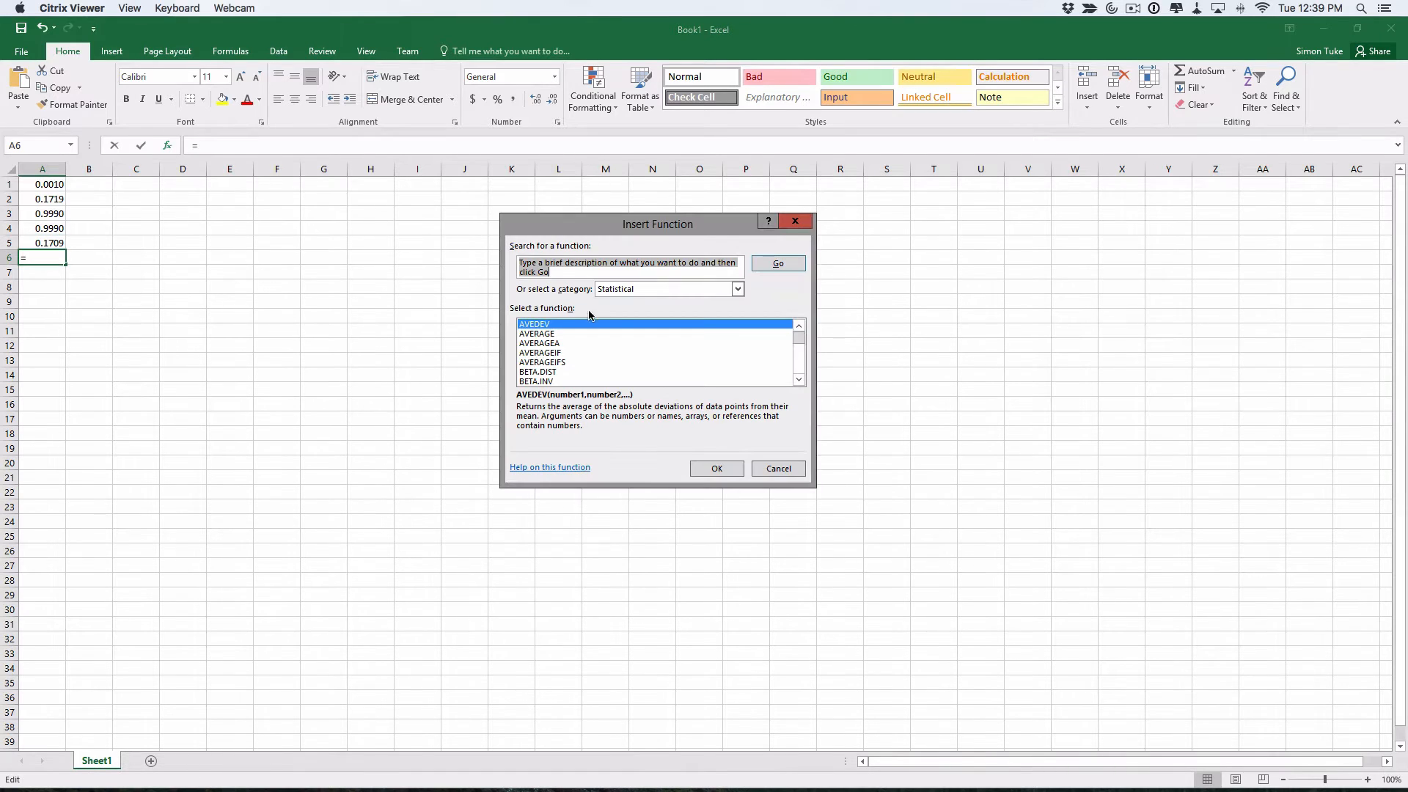
{"action": "scroll", "coordinate": [598, 353], "scroll_direction": "down", "scroll_amount": 13}
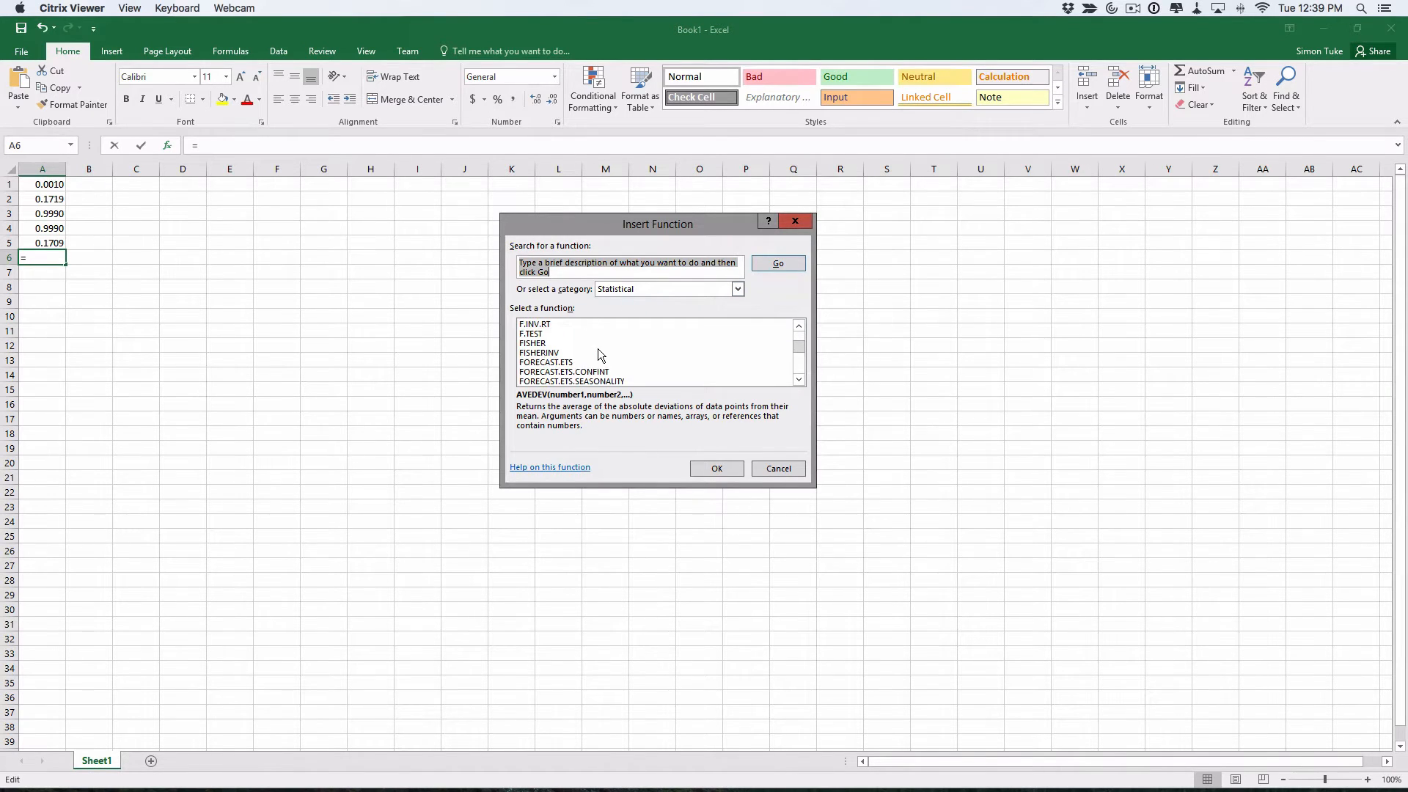
{"action": "scroll", "coordinate": [597, 349], "scroll_direction": "down", "scroll_amount": 6}
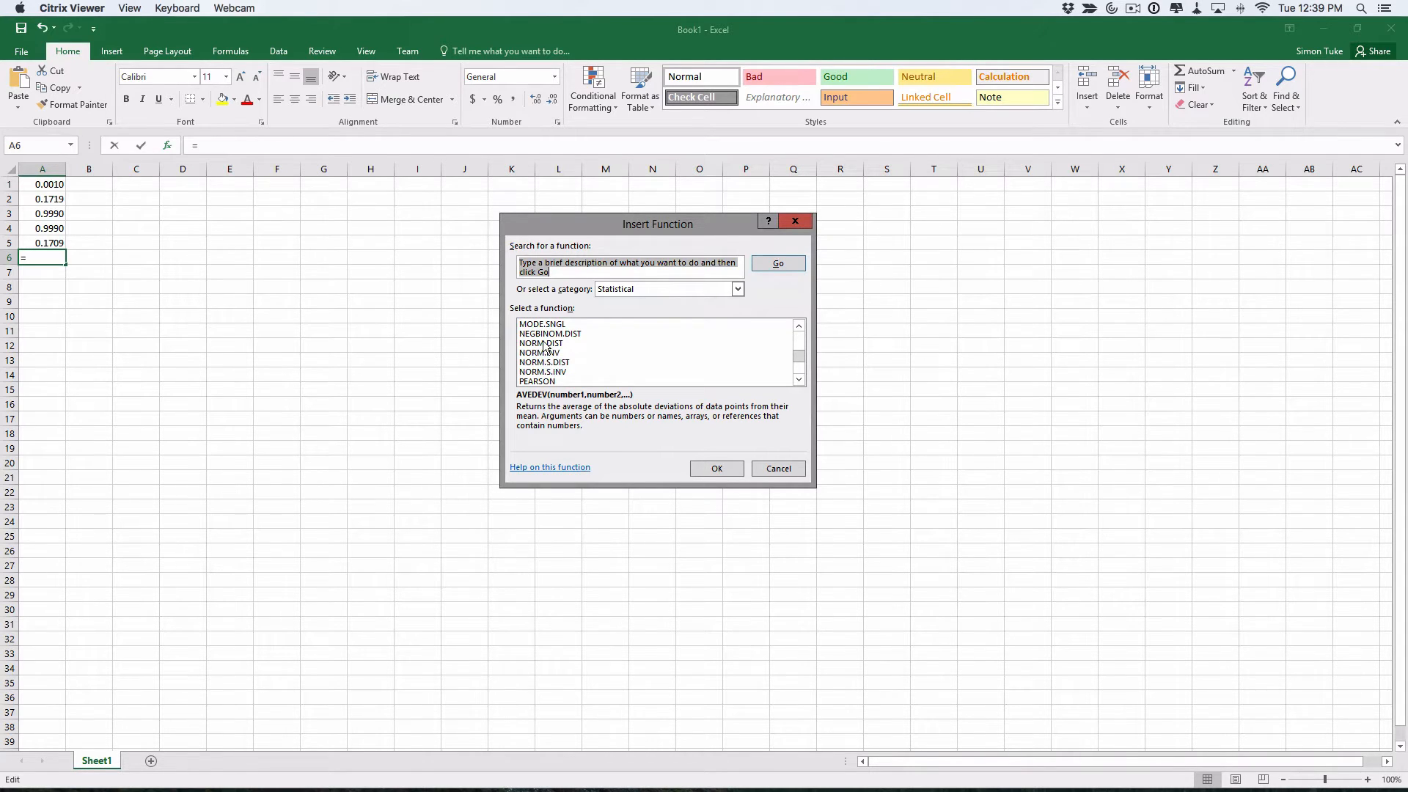
{"action": "left_click", "coordinate": [544, 342]}
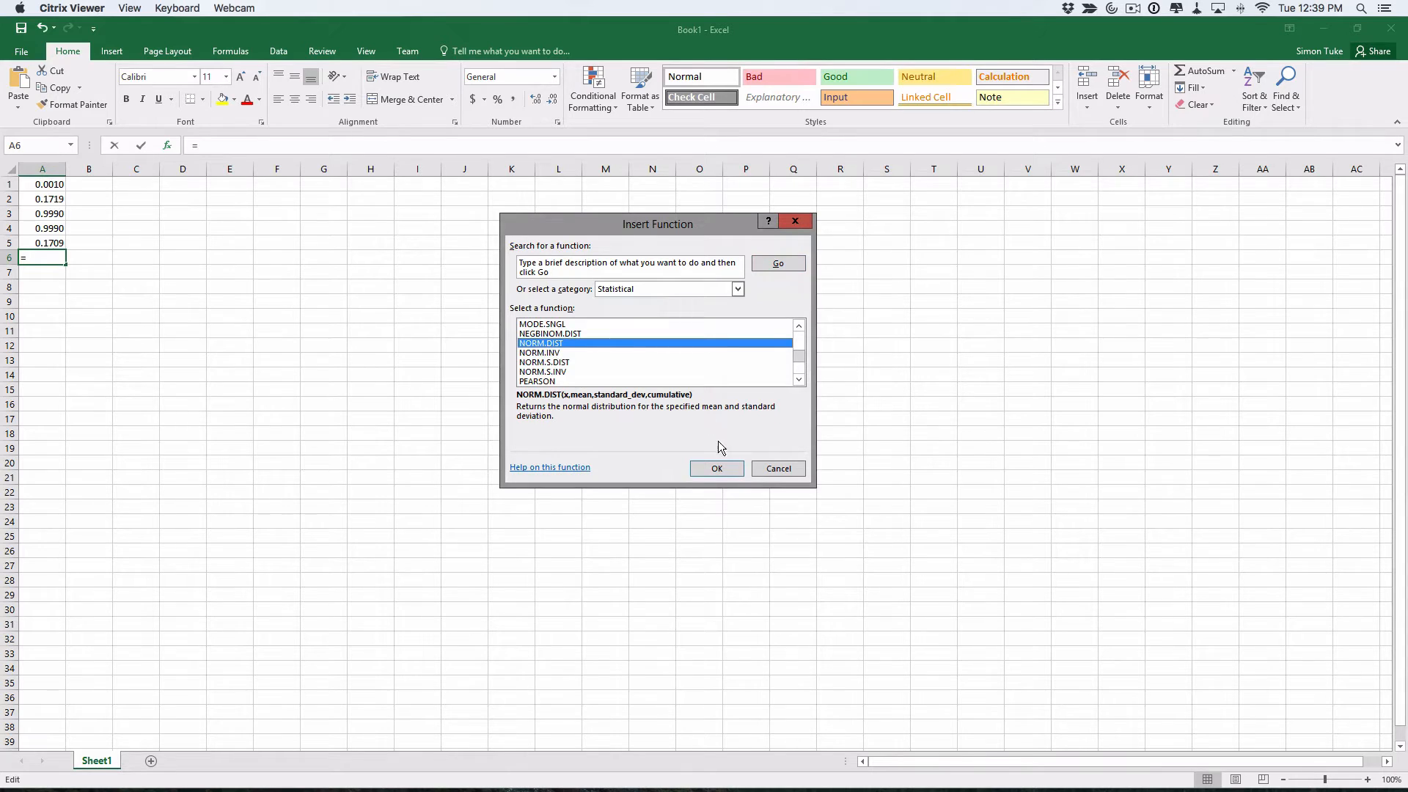
{"action": "left_click", "coordinate": [717, 469]}
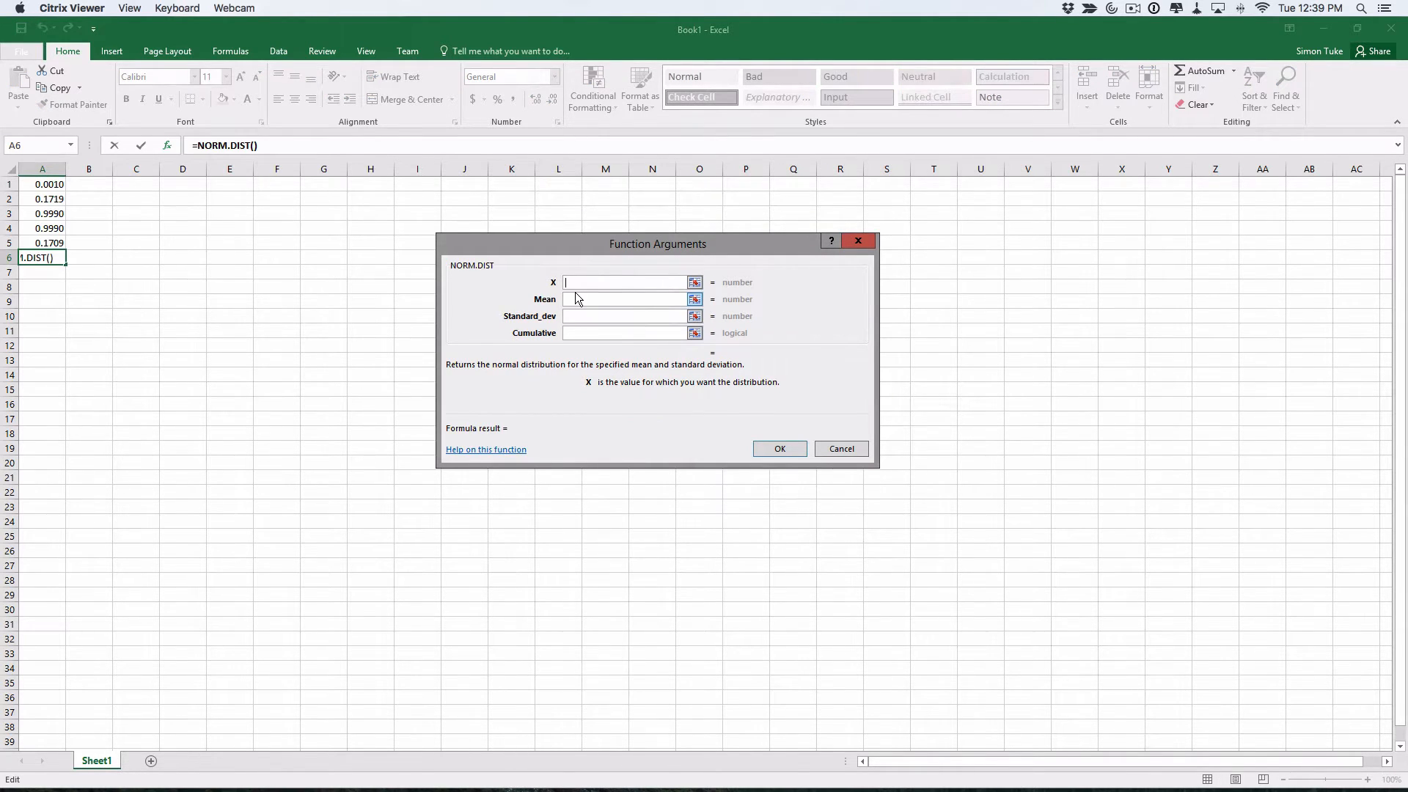
{"action": "key", "text": "super+Tab"}
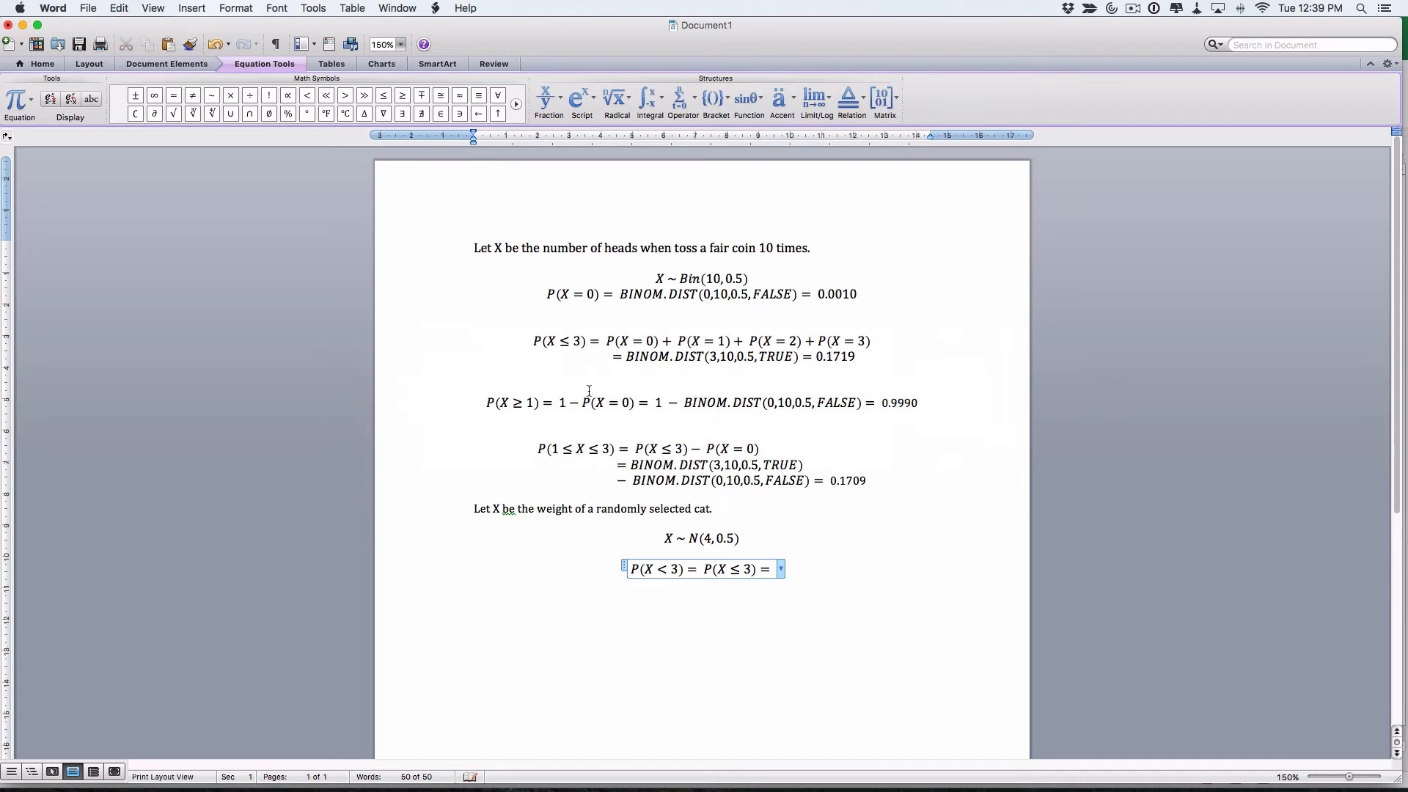
{"action": "key", "text": "super+Tab"}
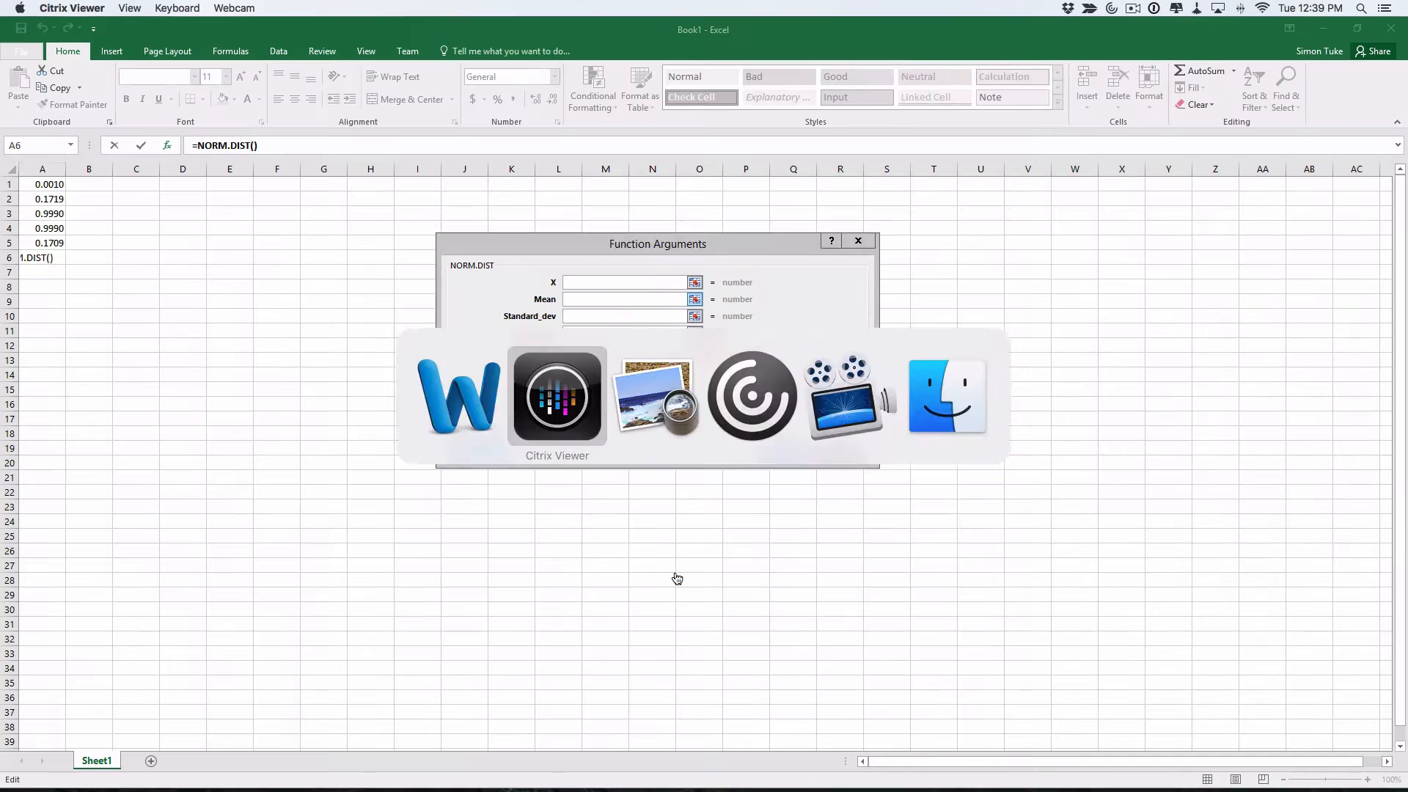
Enter X 3, Mean 4, Standard_dev 0.5, Cumulative TRUE, then select the resulting formula text
{"action": "type", "text": "3"}
{"action": "key", "text": "Tab"}
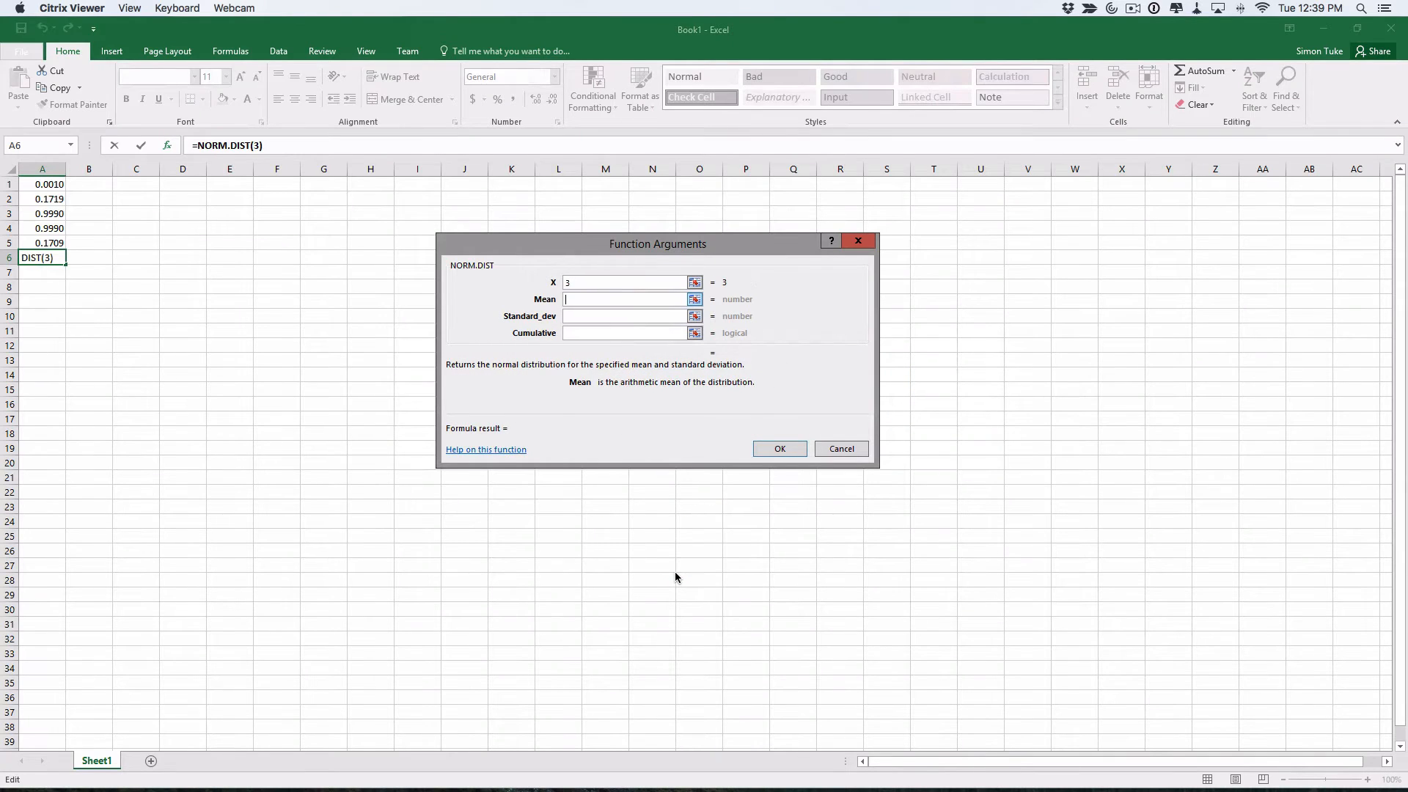
{"action": "type", "text": "4"}
{"action": "key", "text": "Tab"}
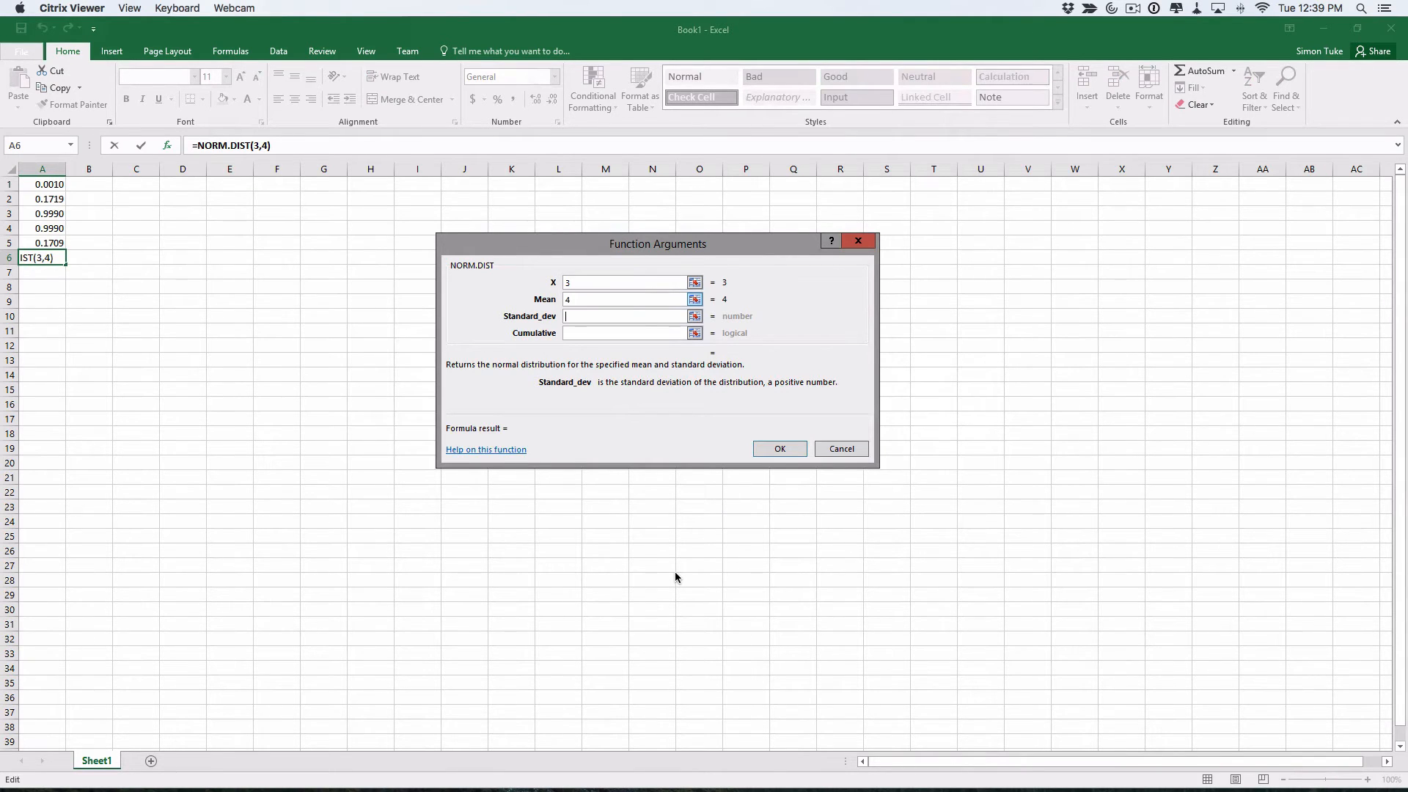
{"action": "type", "text": "0.5"}
{"action": "key", "text": "Tab"}
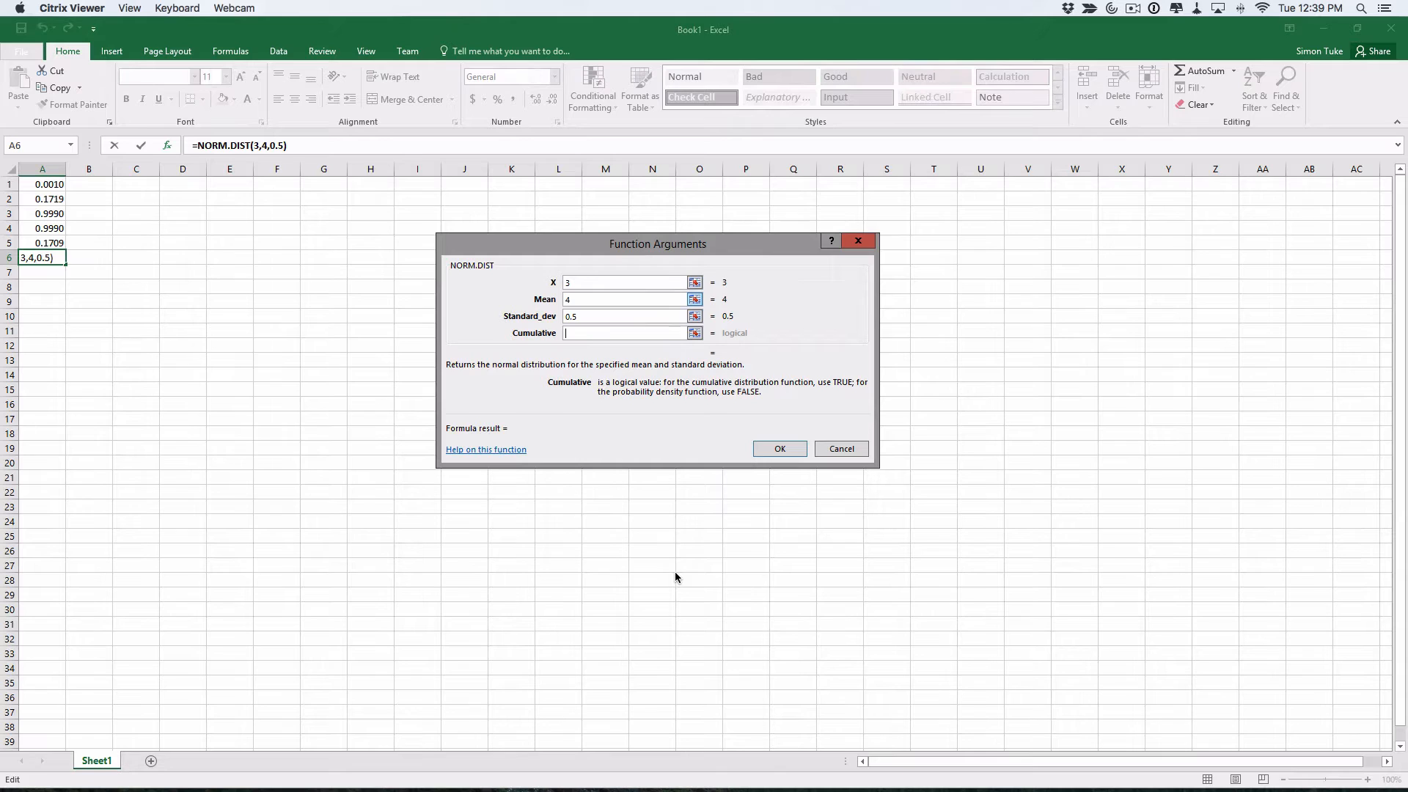
{"action": "type", "text": "TRUE"}
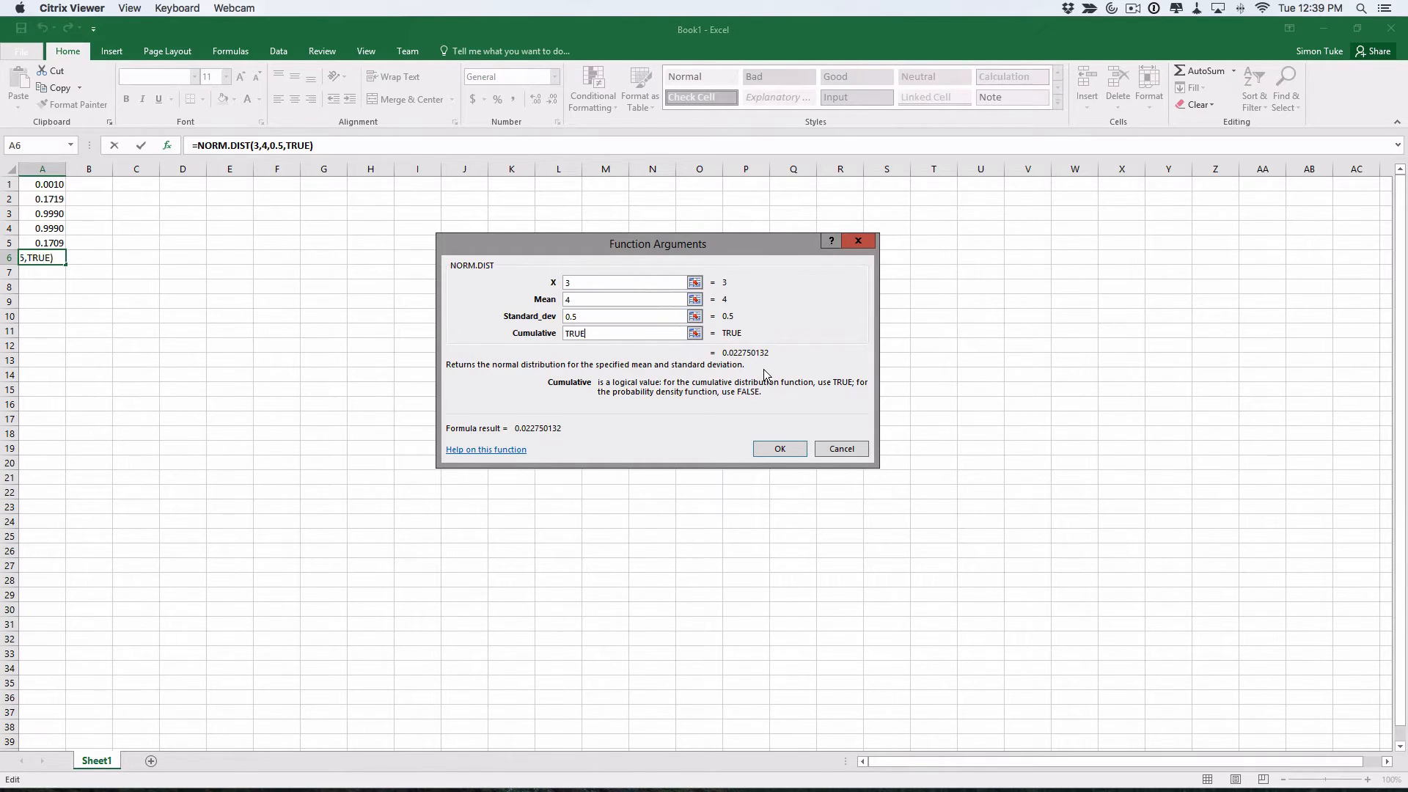
{"action": "left_click", "coordinate": [779, 449]}
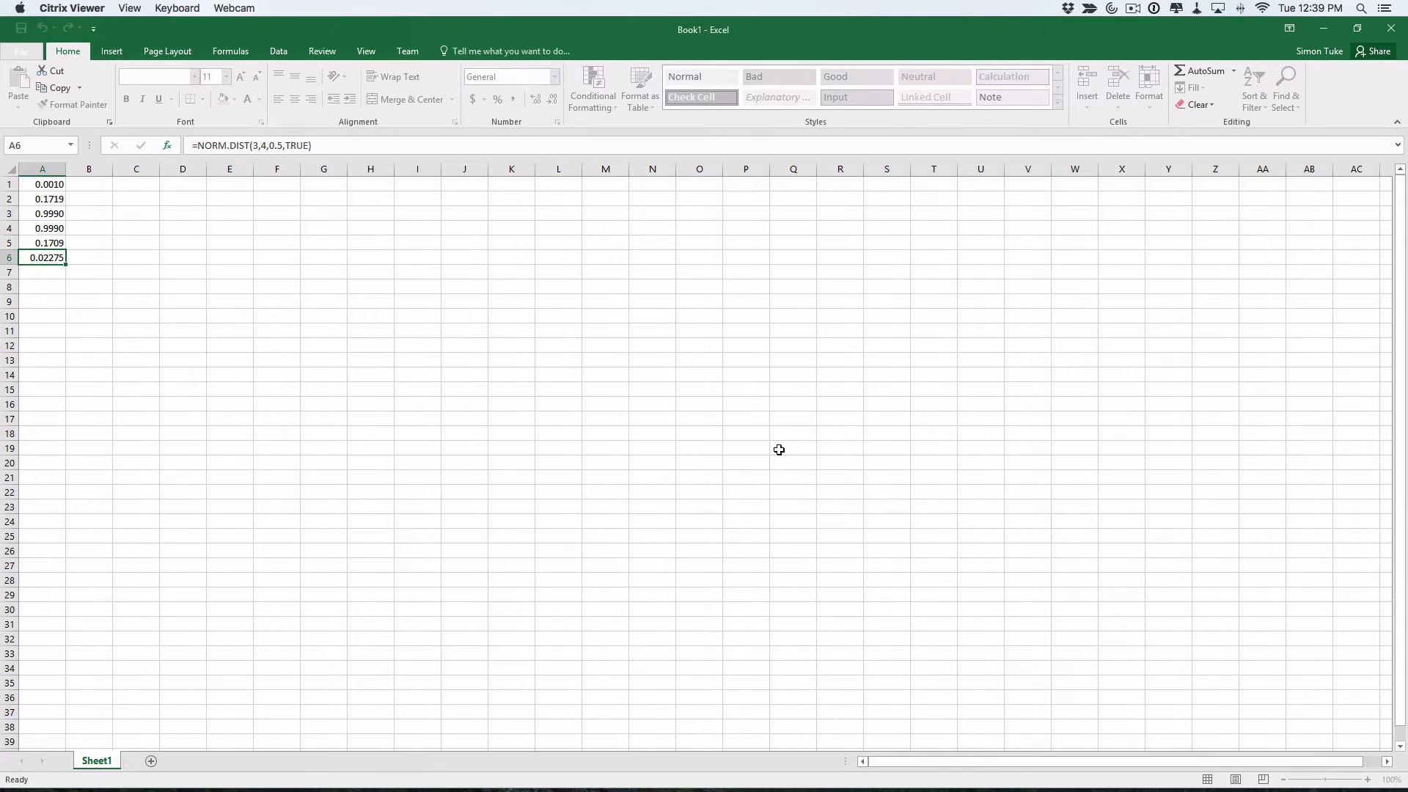
{"action": "left_click_drag", "start_coordinate": [326, 141], "coordinate": [193, 132]}
{"action": "key", "text": "super+c"}
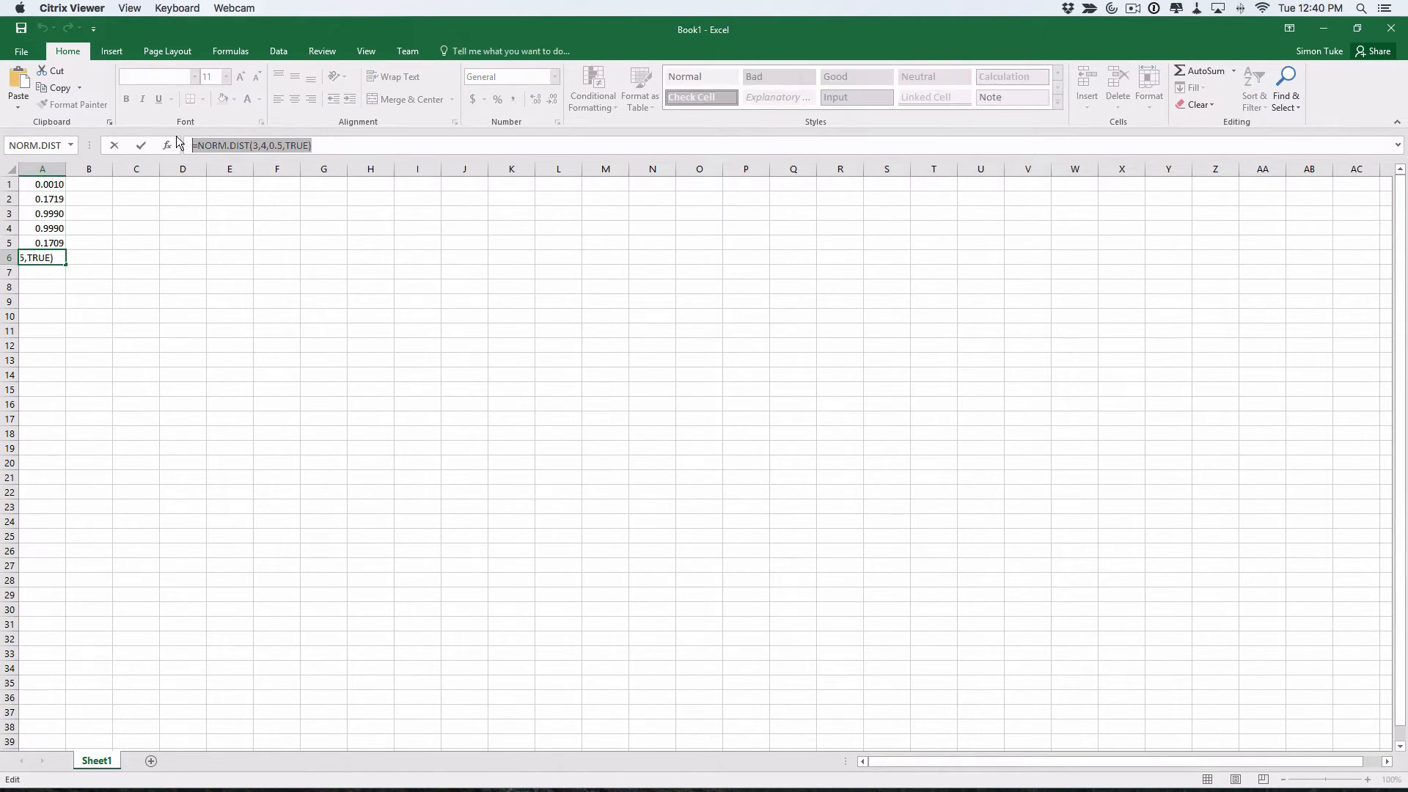
Paste NORM.DIST(3,4,0.5,TRUE) into the Word equation and remove the duplicate equals sign
{"action": "key", "text": "super+Tab"}
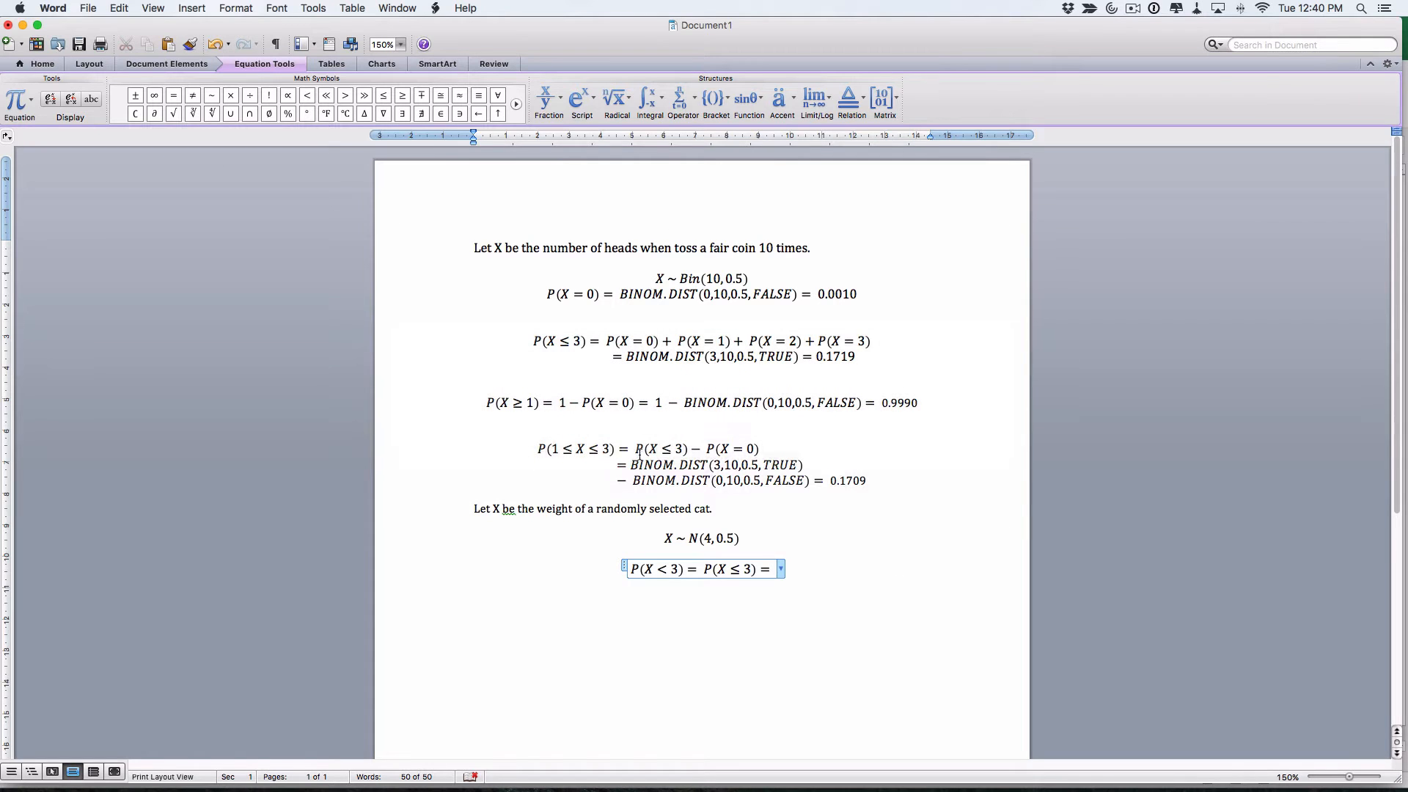
{"action": "key", "text": "super+v"}
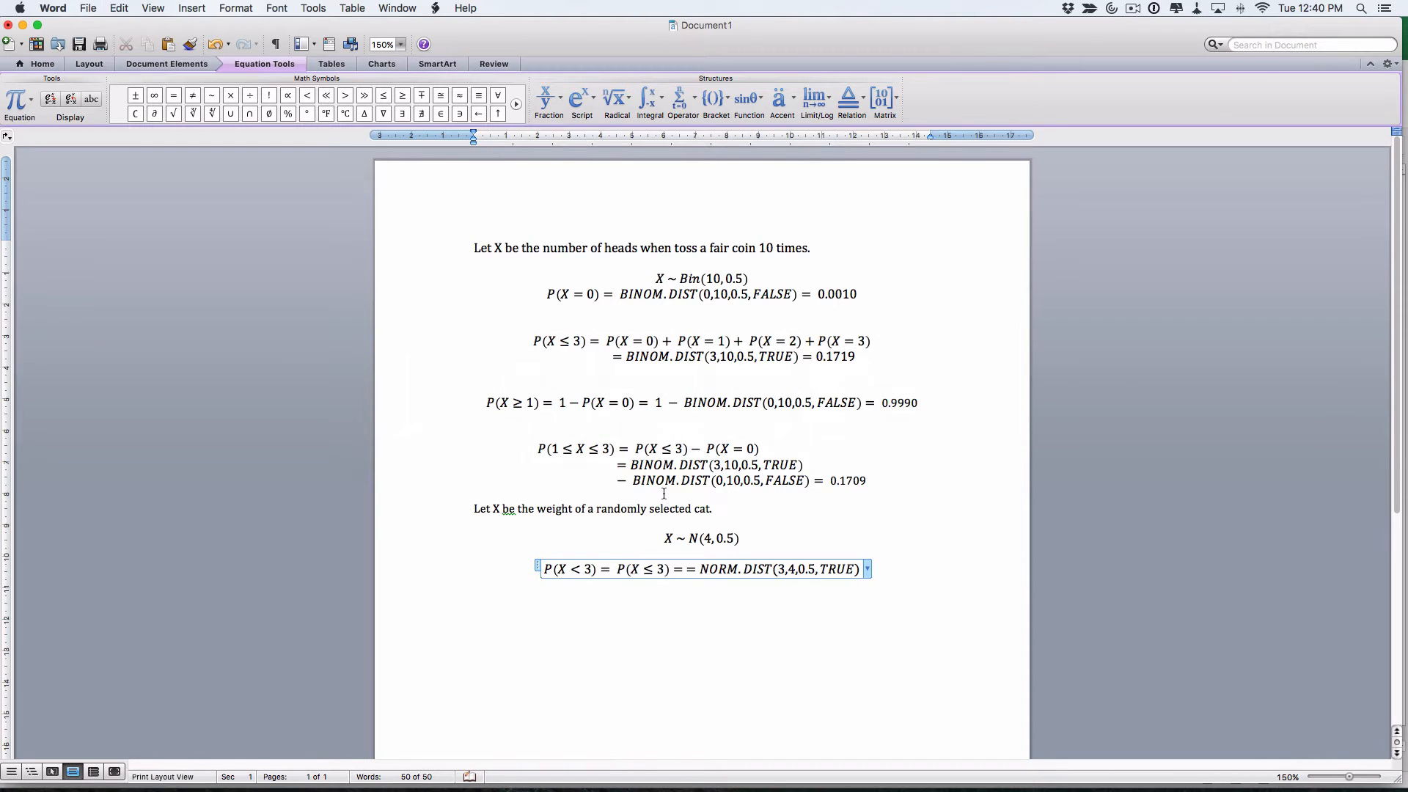
{"action": "left_click", "coordinate": [696, 571]}
{"action": "key", "text": "BackSpace"}
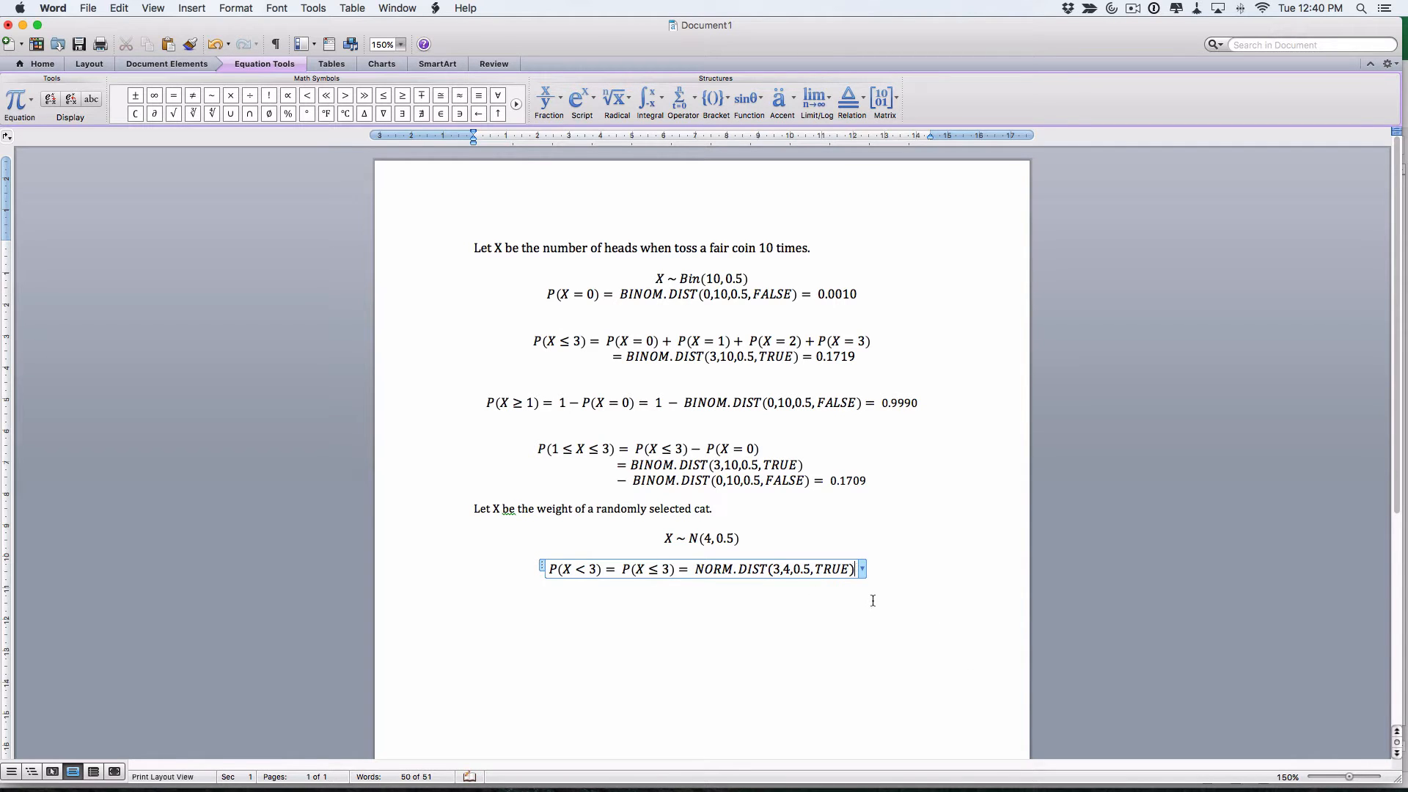
{"action": "key", "text": "super+Tab"}
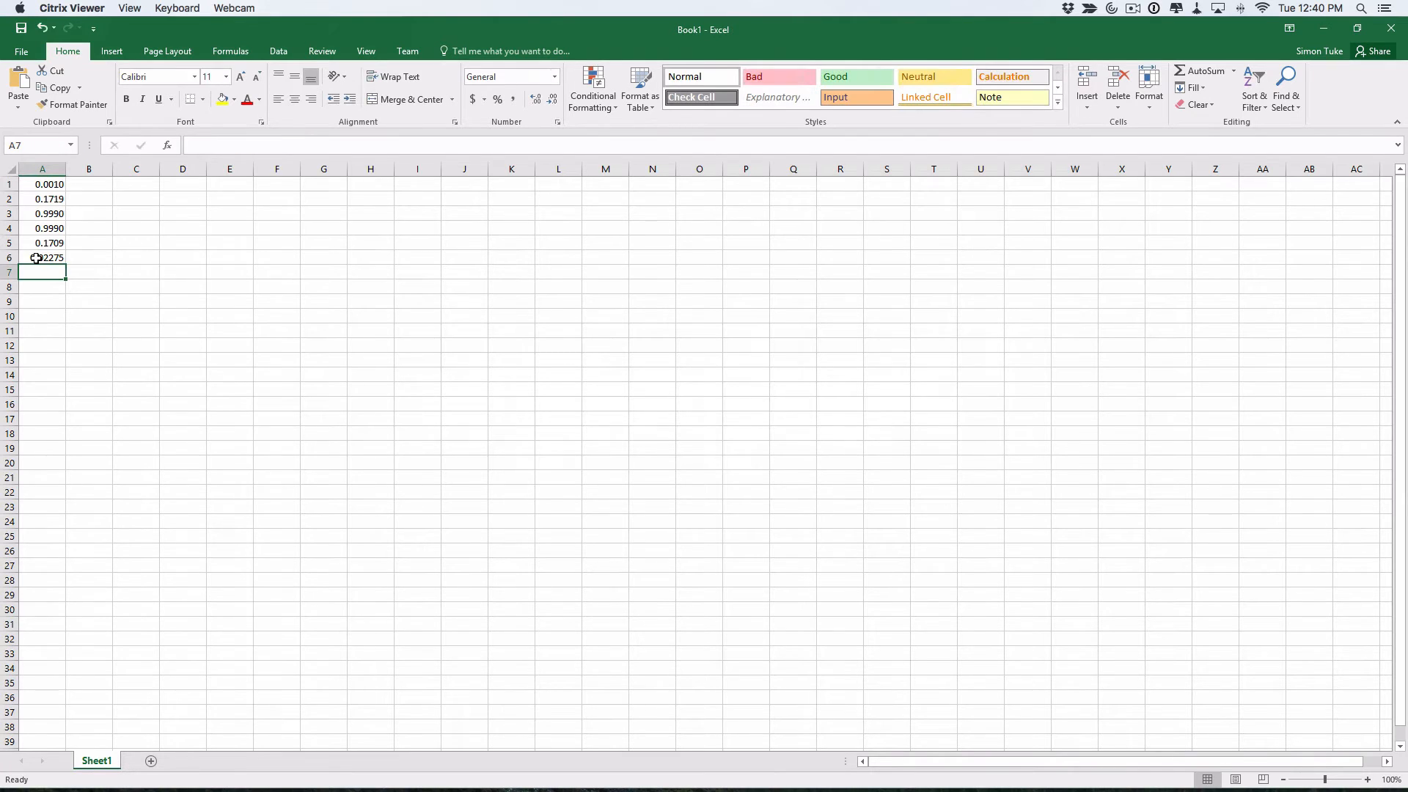
Round cell A6 to 0.0228 with Decrease Decimal and copy it
{"action": "left_click", "coordinate": [37, 258]}
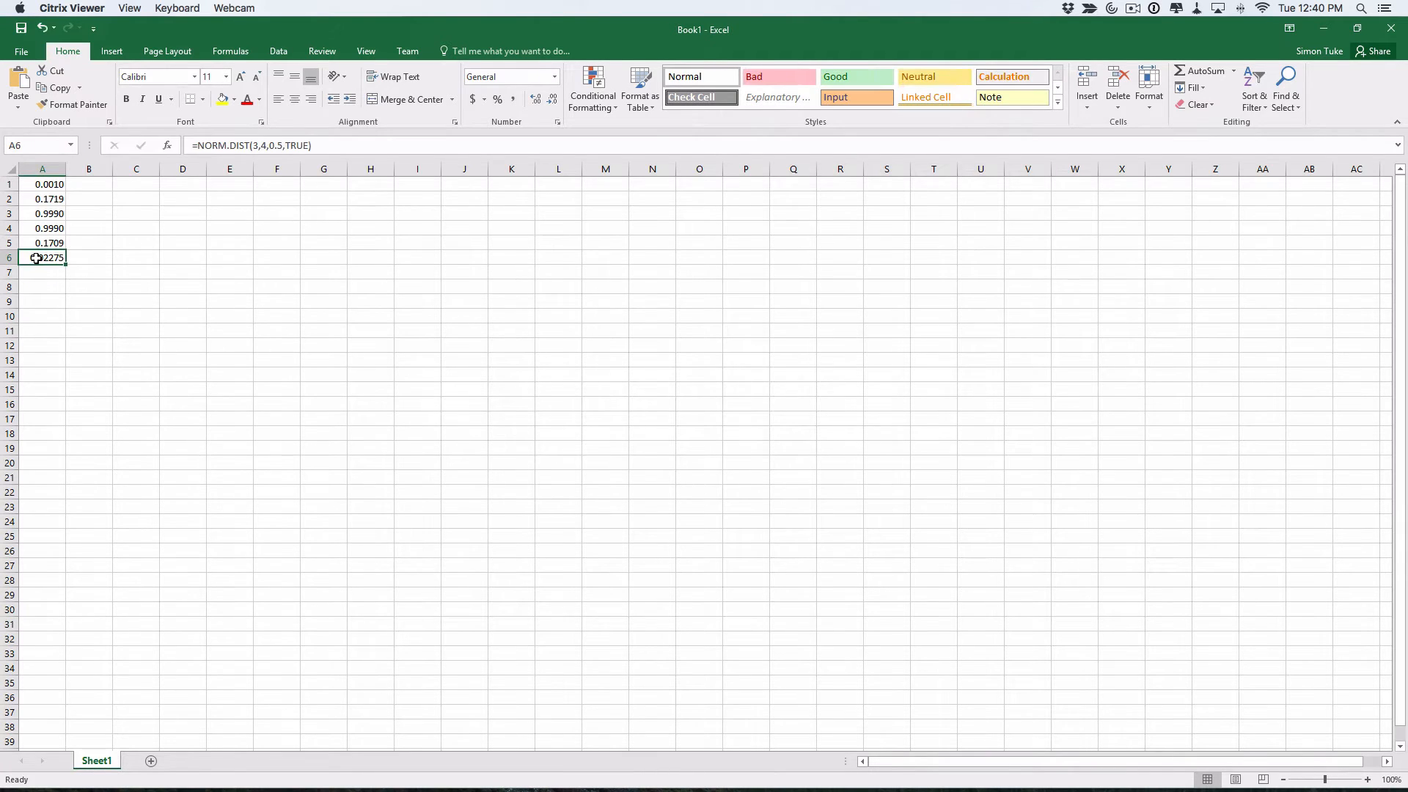
{"action": "left_click", "coordinate": [552, 101]}
{"action": "key", "text": "ctrl+c"}
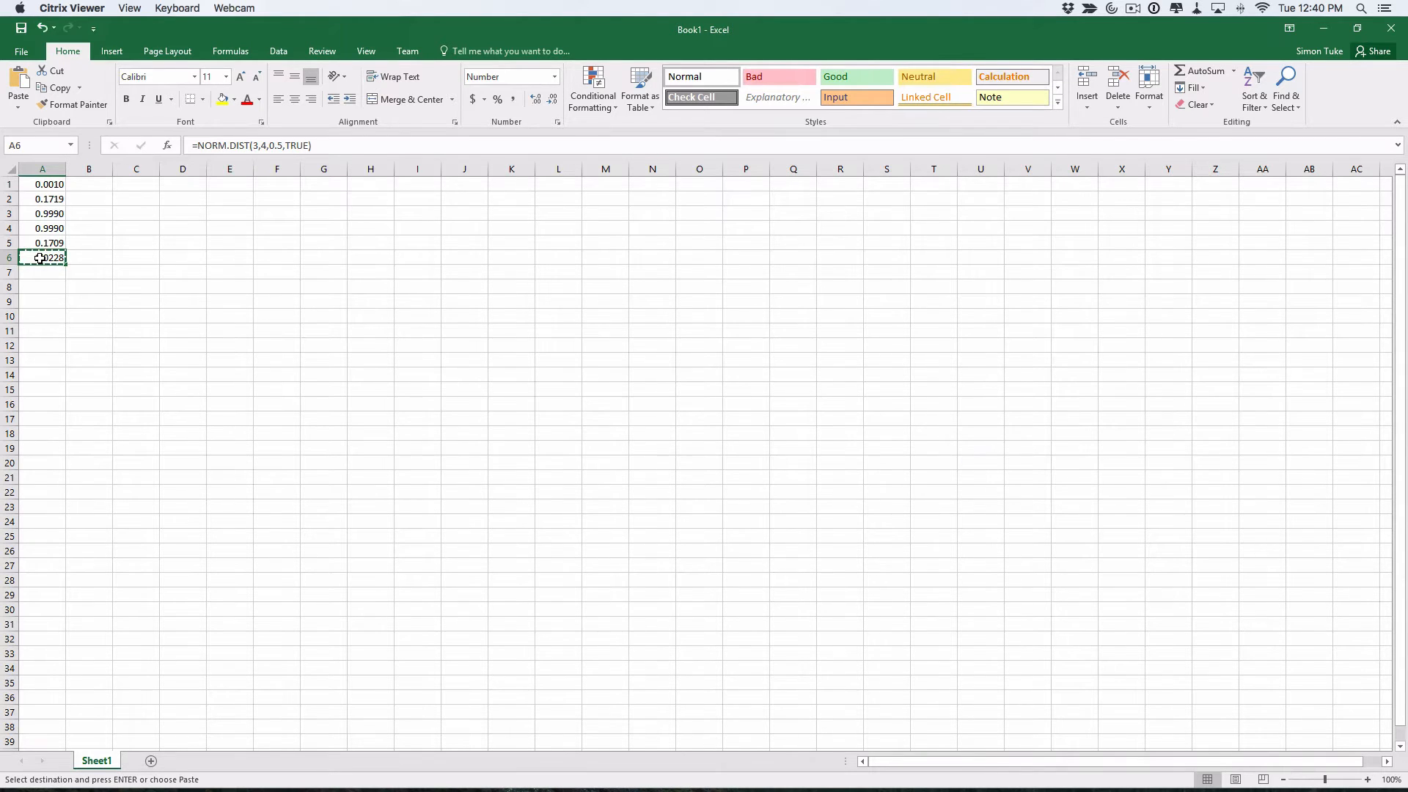
{"action": "key", "text": "super+Tab"}
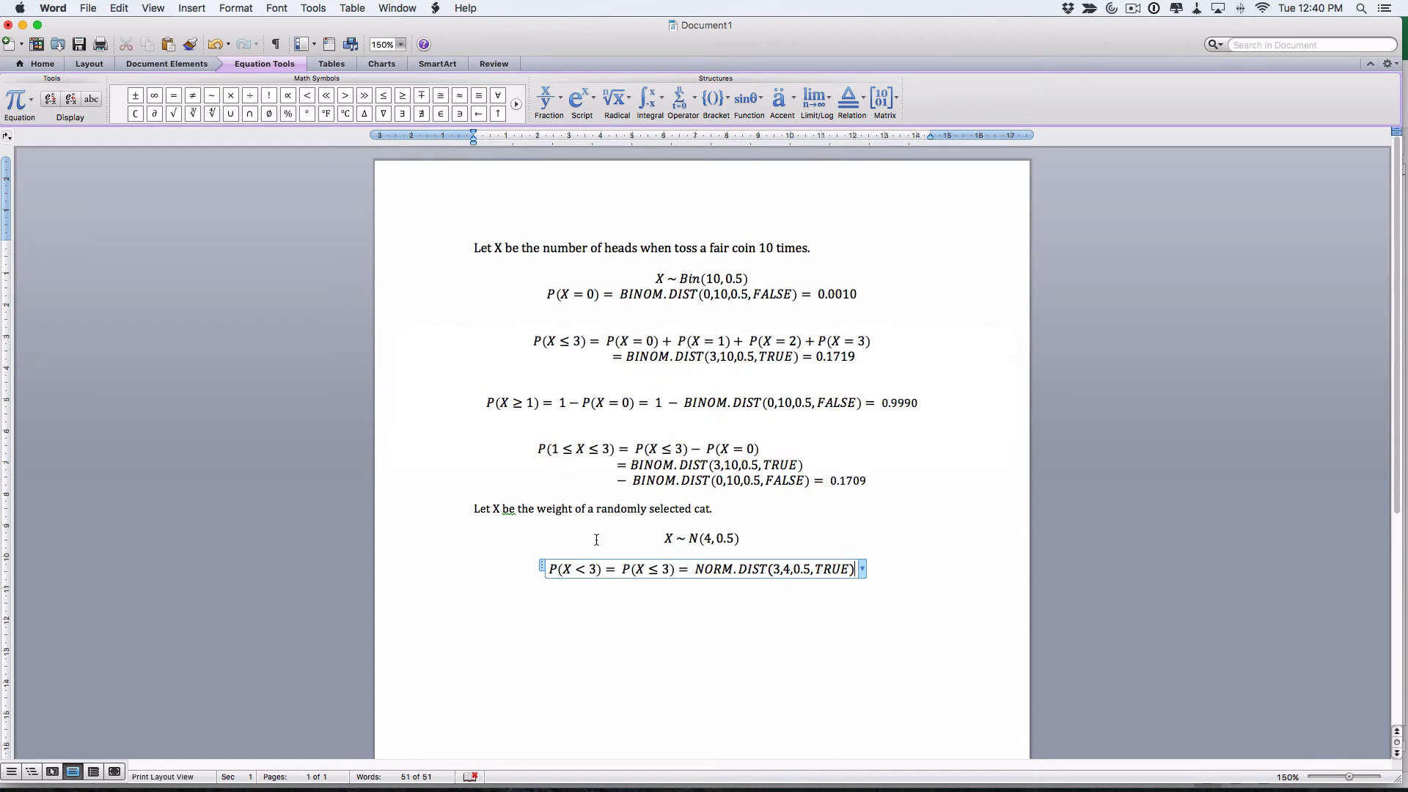
Append = 0.0228 to the P(X < 3) equation, start a new line, and recheck the handout question
{"action": "type", "text": "="}
{"action": "key", "text": "super+v"}
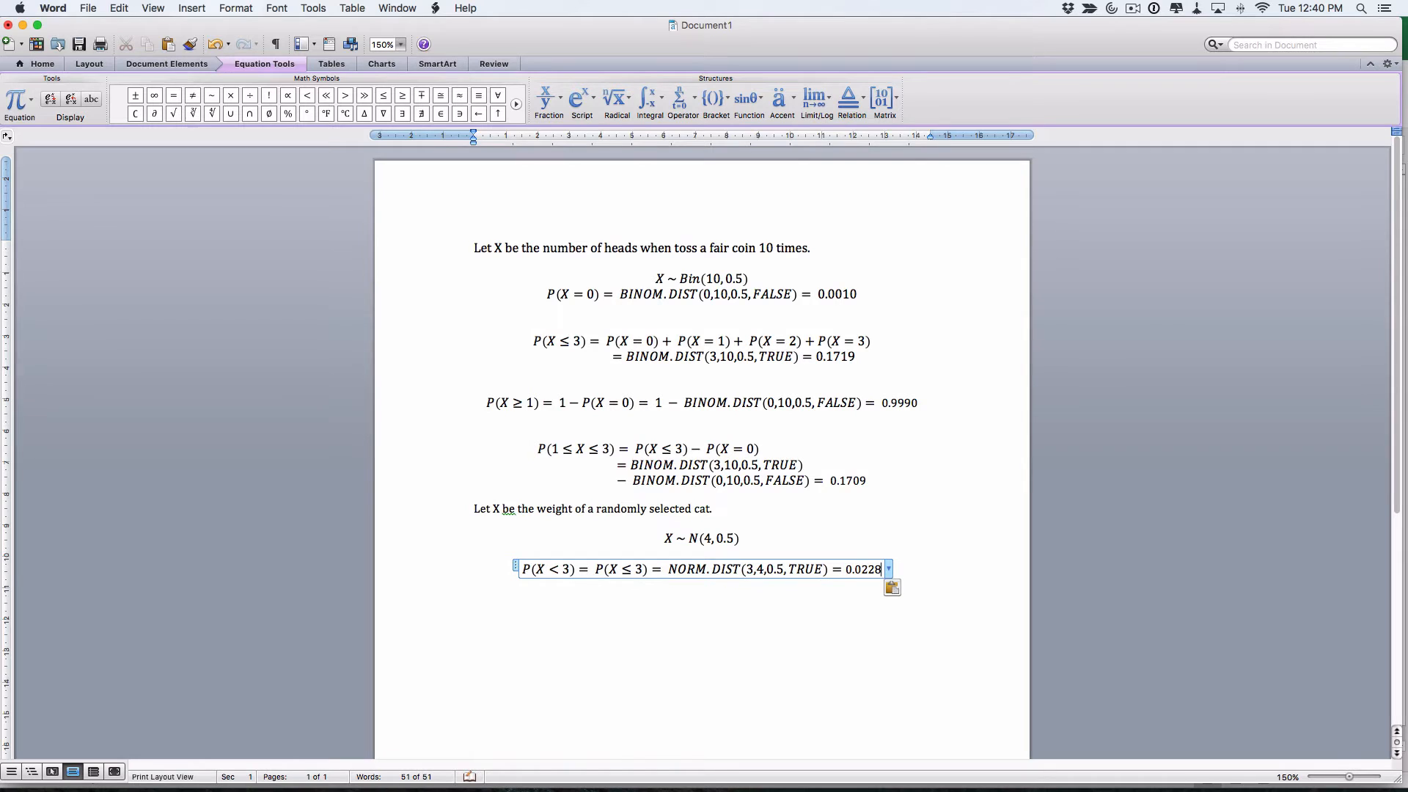
{"action": "key", "text": "Return"}
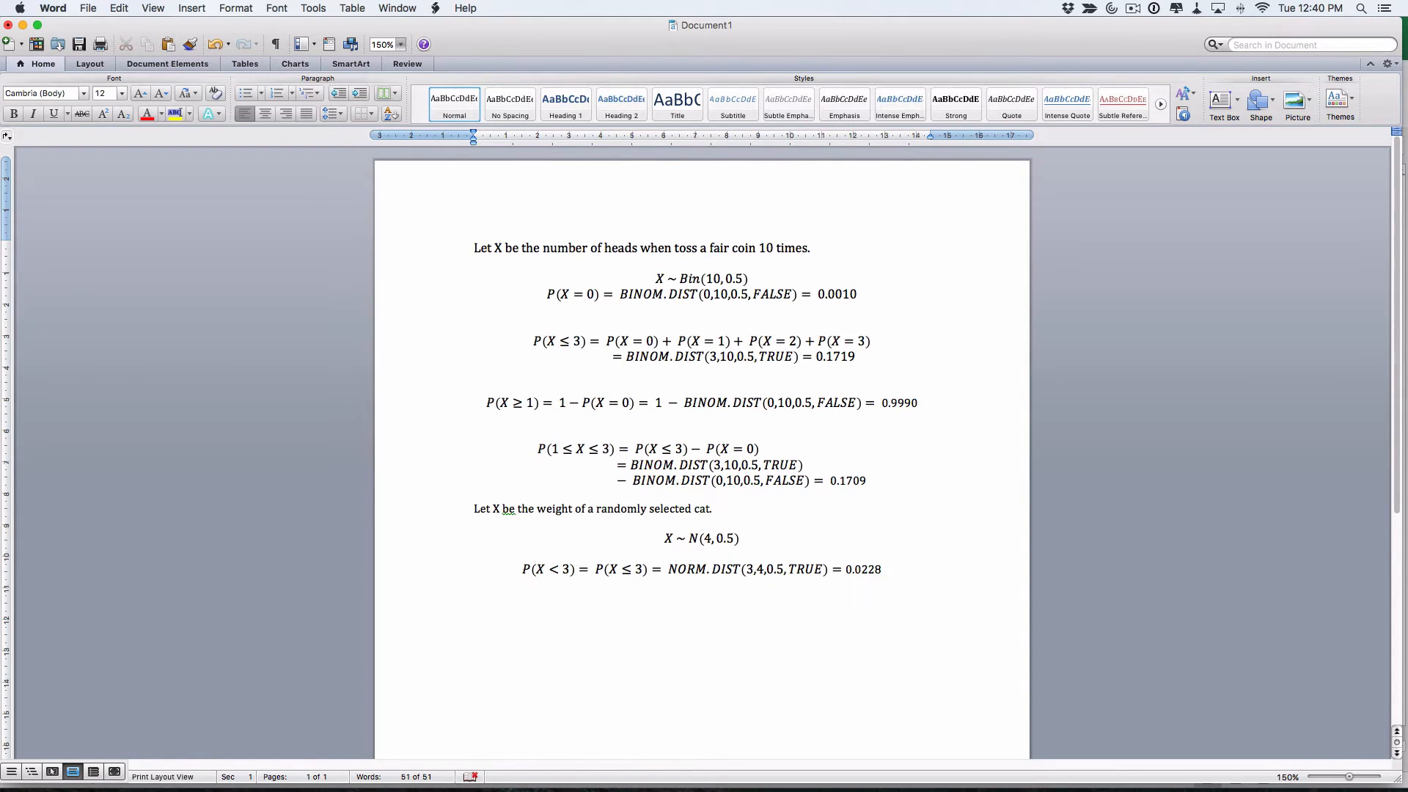
{"action": "key", "text": "super+Tab"}
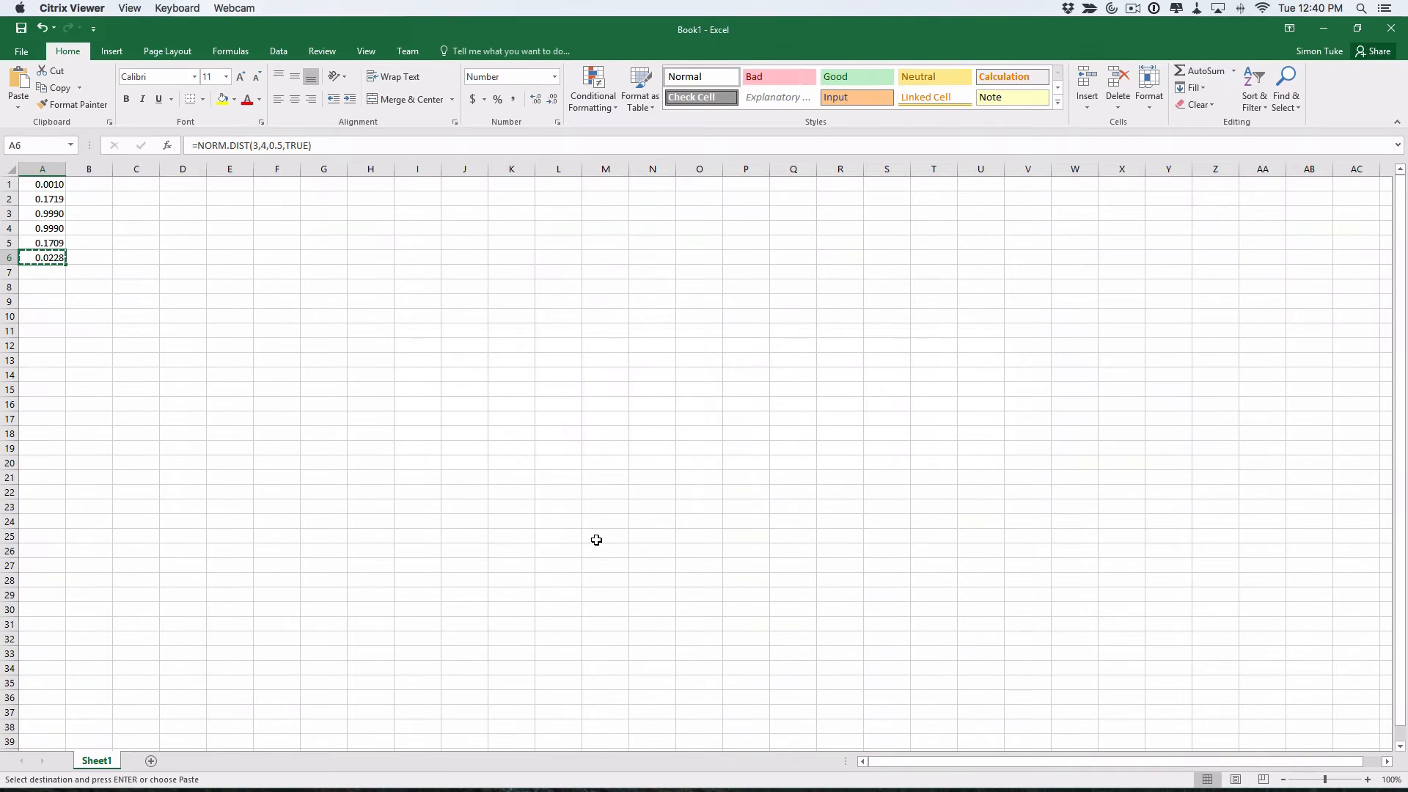
{"action": "key", "text": "super+Tab"}
{"action": "key", "text": "super+Tab"}
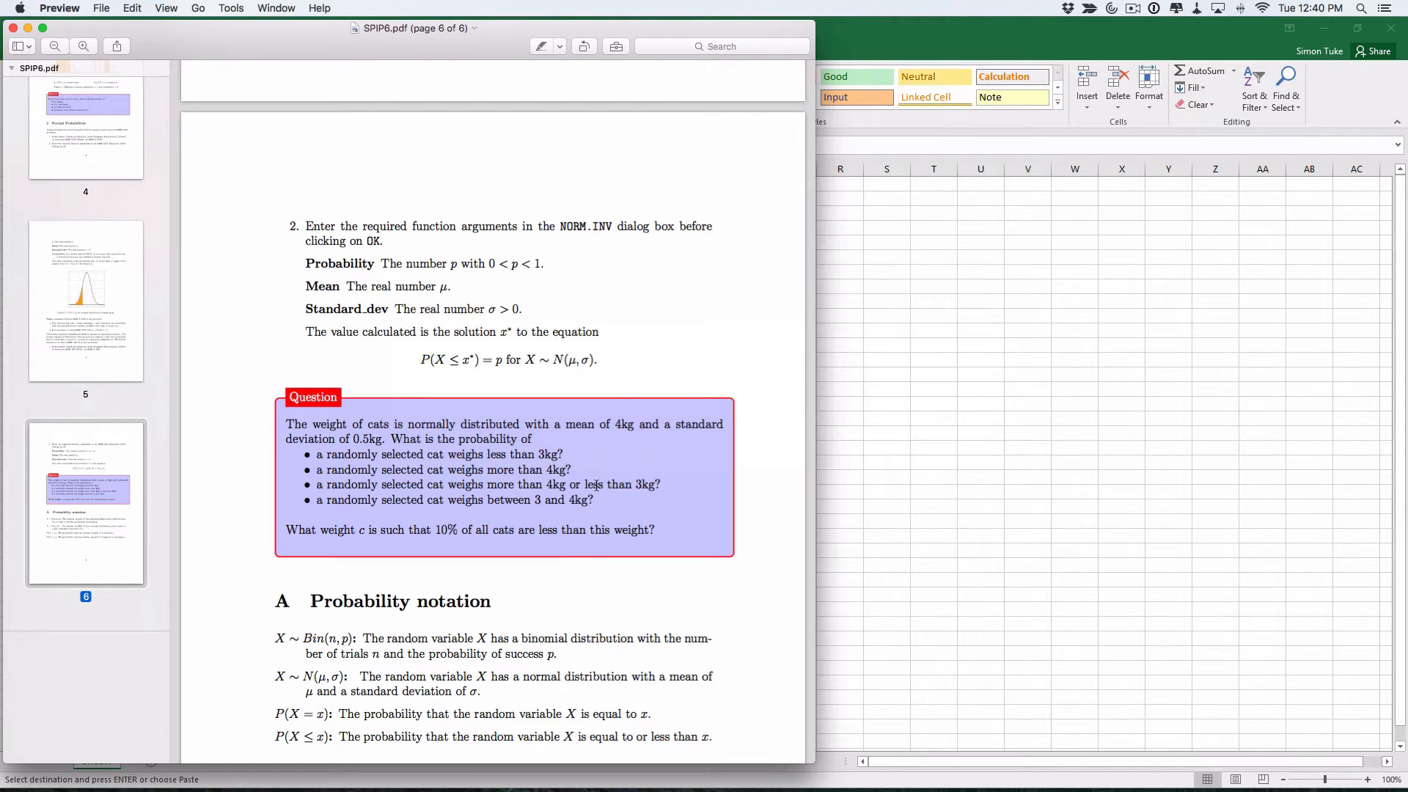
{"action": "key", "text": "super+Tab"}
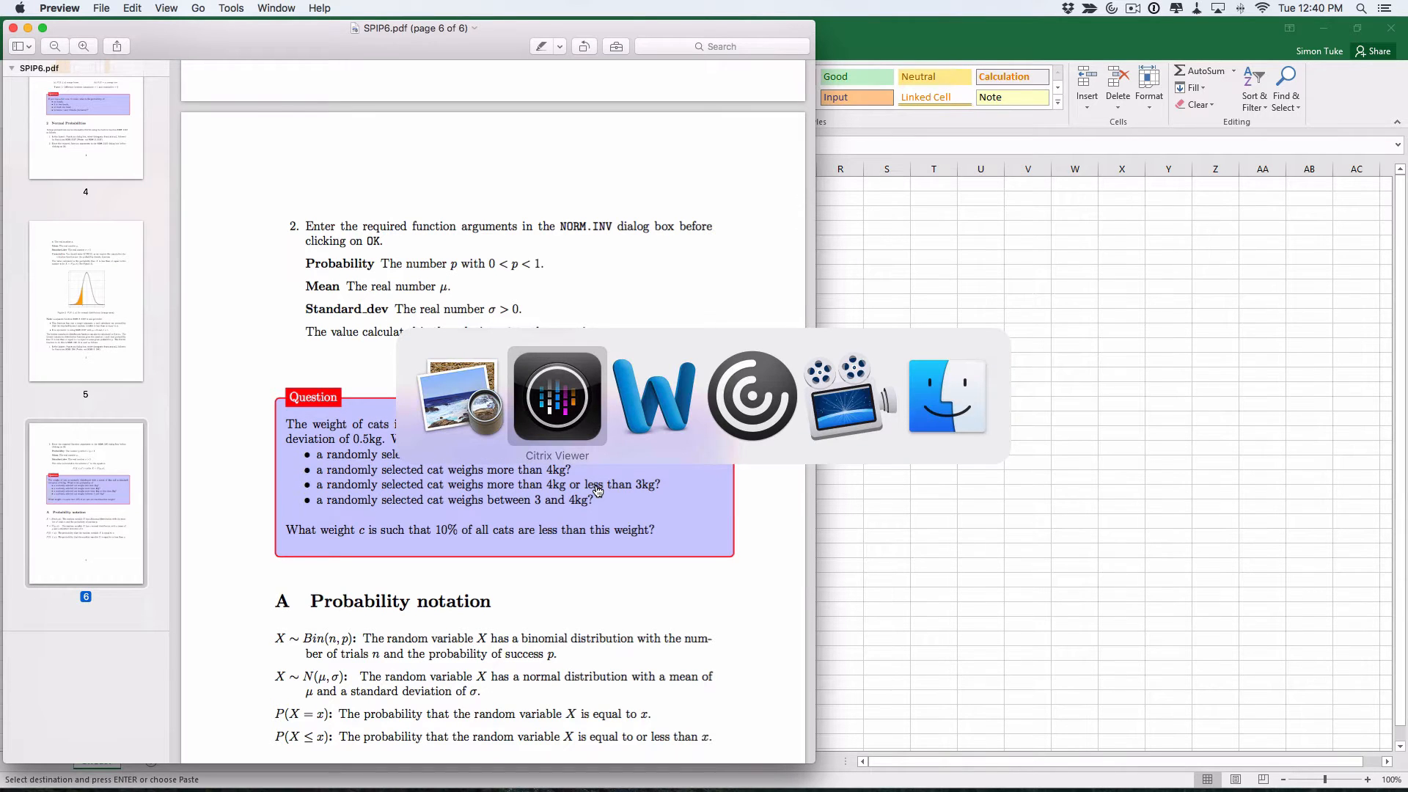
{"action": "key", "text": "super+Tab"}
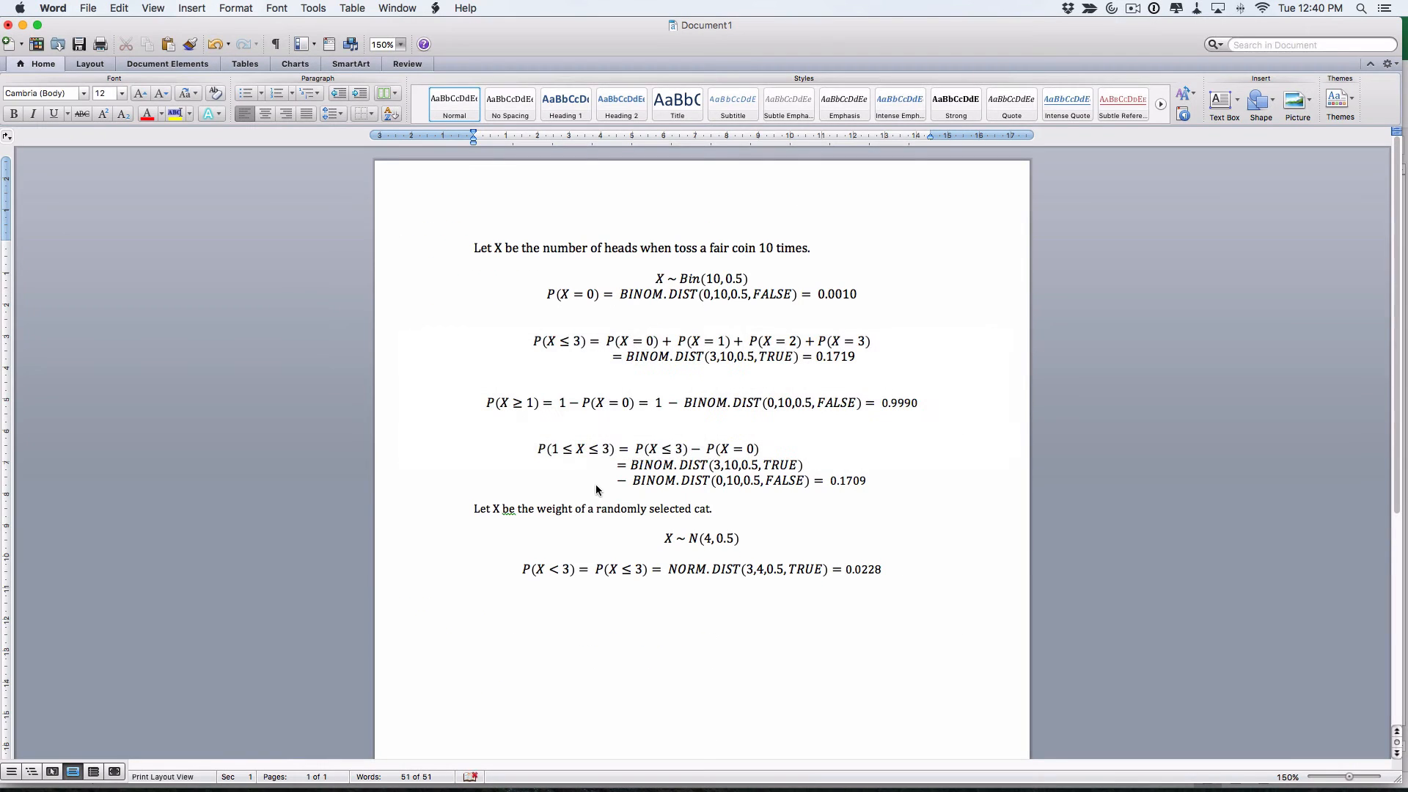
Insert an equation reading P(X > 4) = 1 − P(X ≤ 4) = below the 0.0228 line
{"action": "key", "text": "ctrl+equal"}
{"action": "type", "text": "P("}
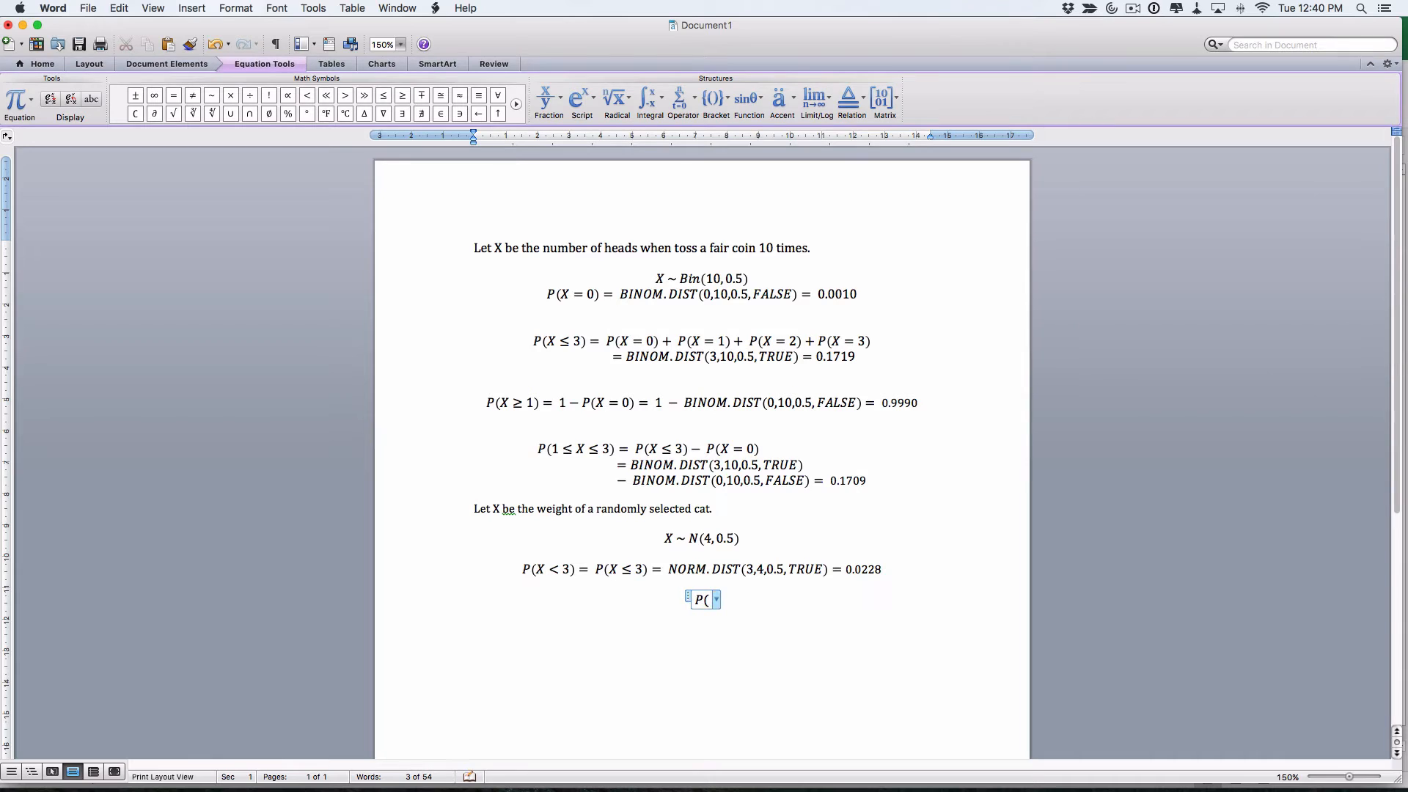
{"action": "type", "text": "X > 4) ="}
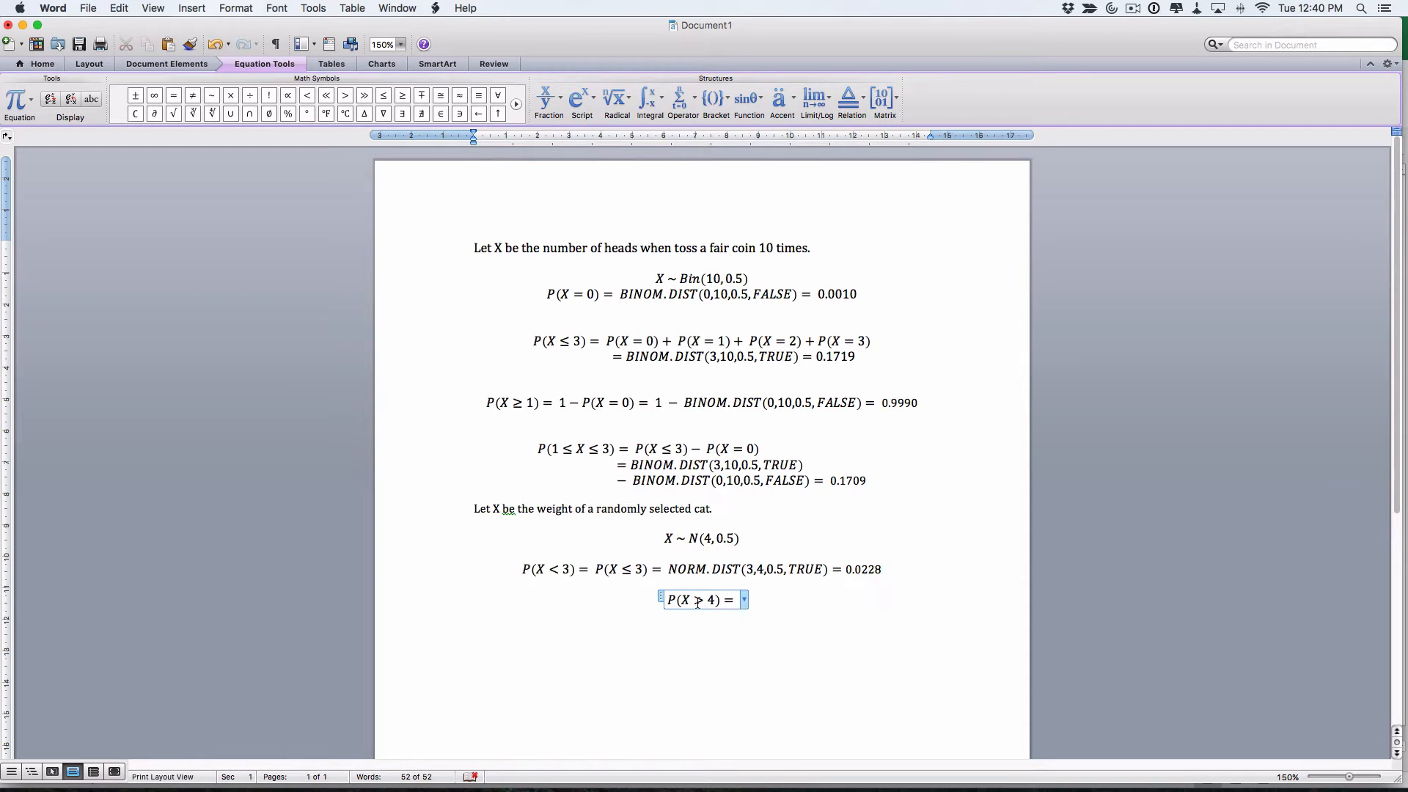
{"action": "type", "text": "1-P("}
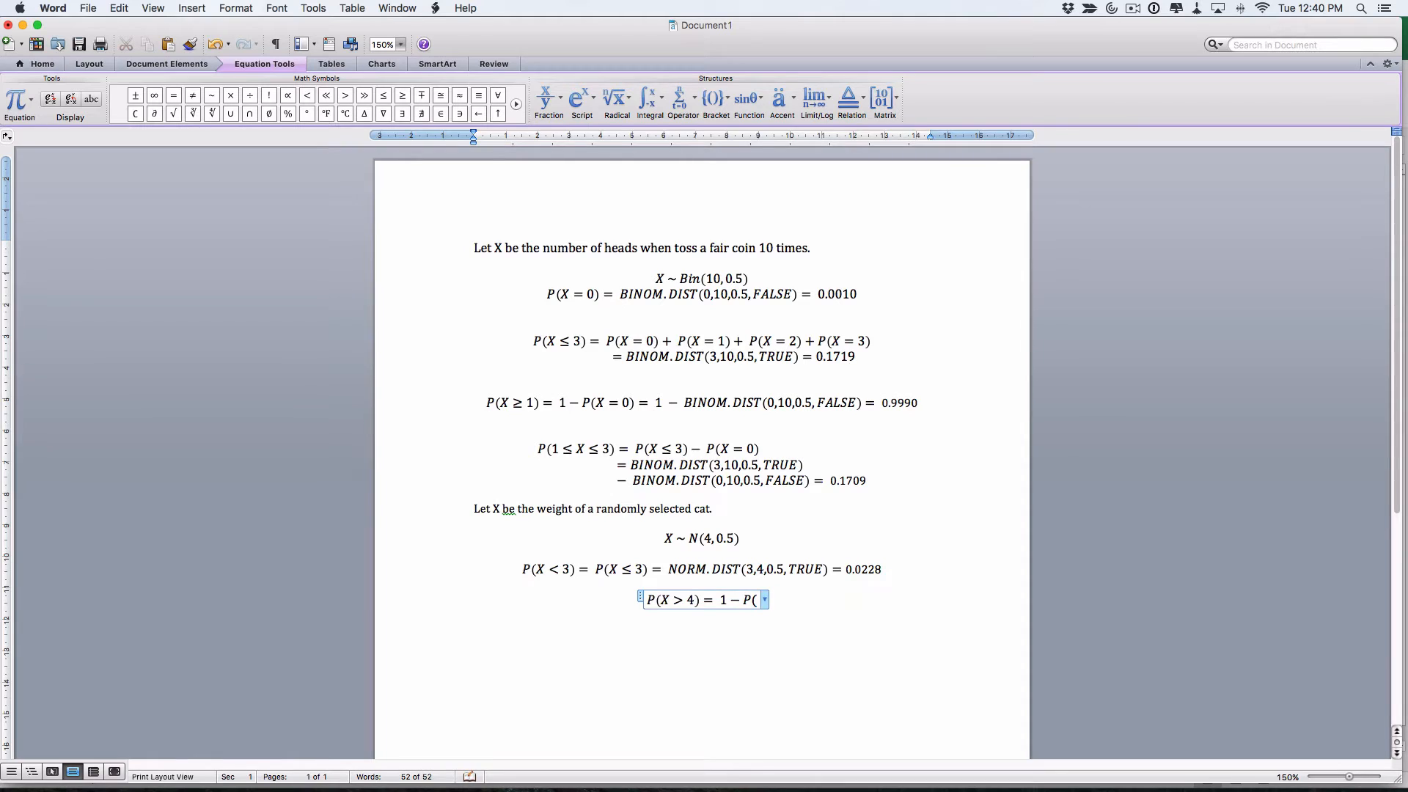
{"action": "type", "text": "X\\"}
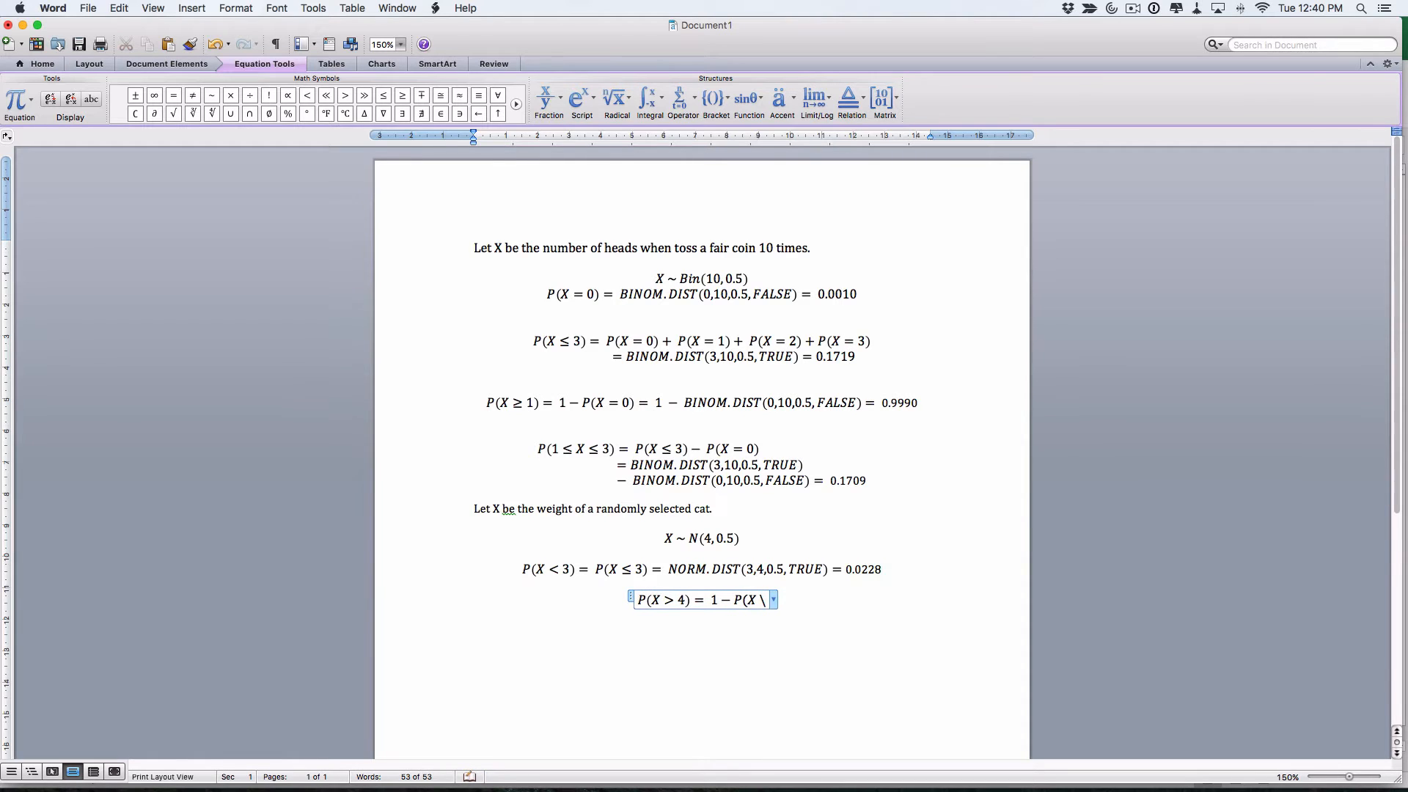
{"action": "type", "text": "leq"}
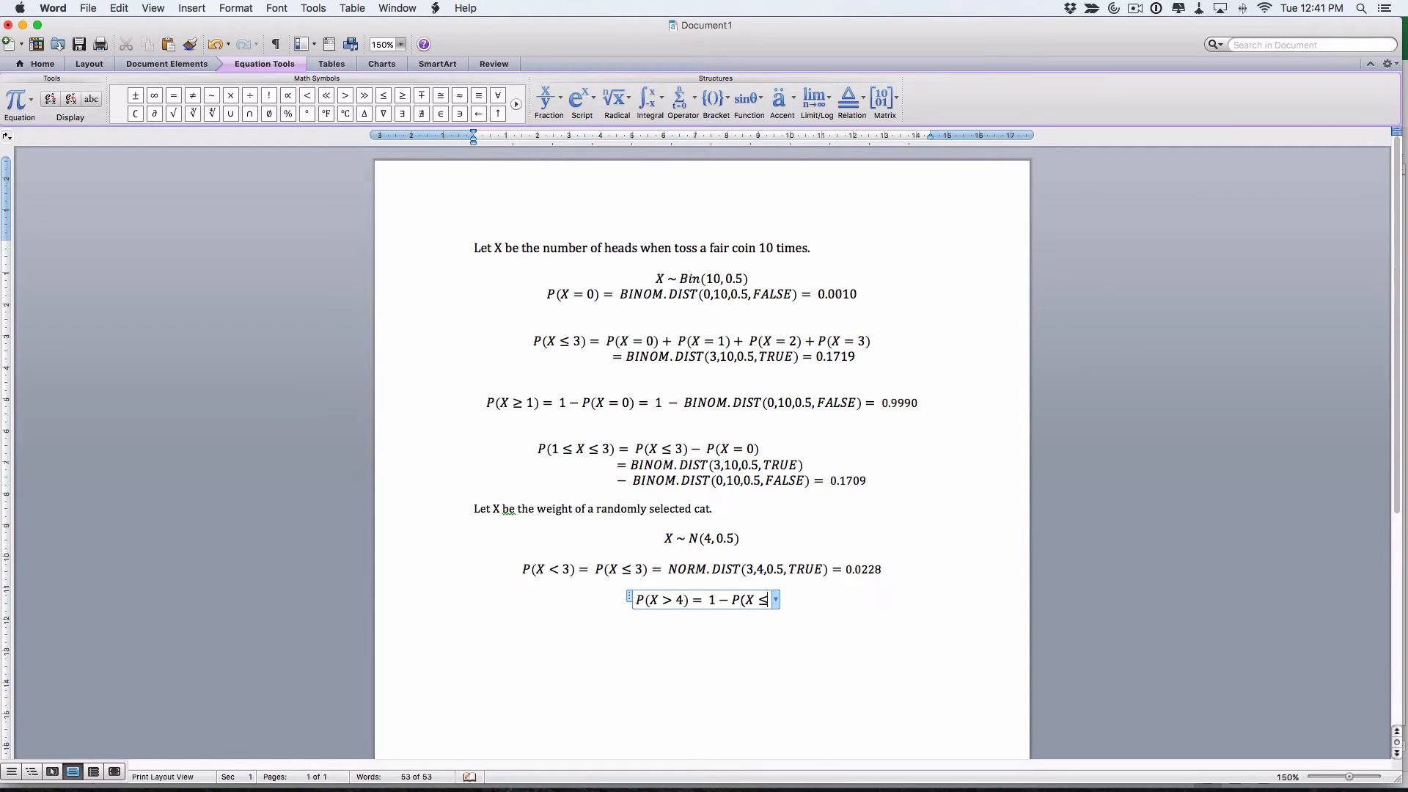
{"action": "type", "text": " 4)"}
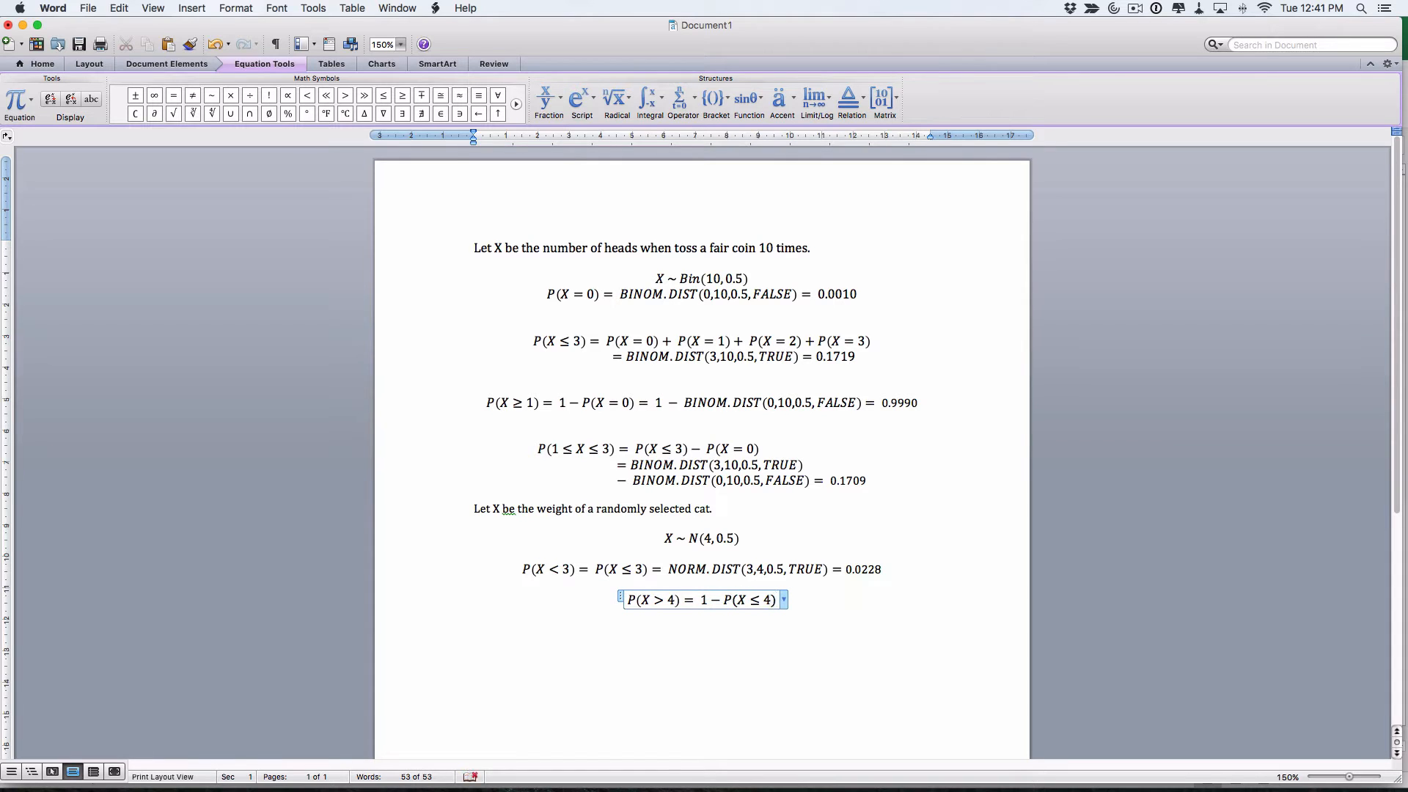
{"action": "type", "text": "="}
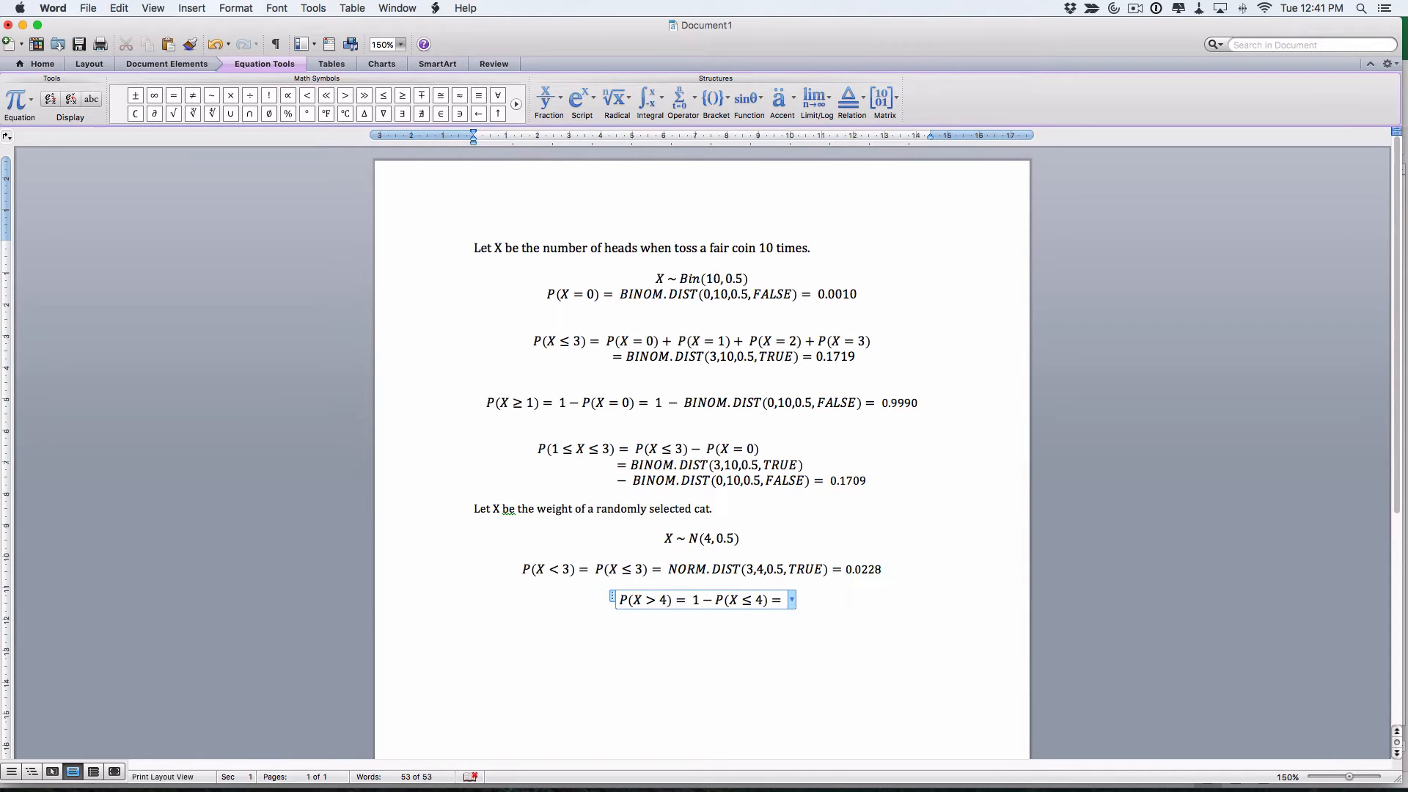
{"action": "key", "text": "super+Tab"}
{"action": "key", "text": "super+Tab"}
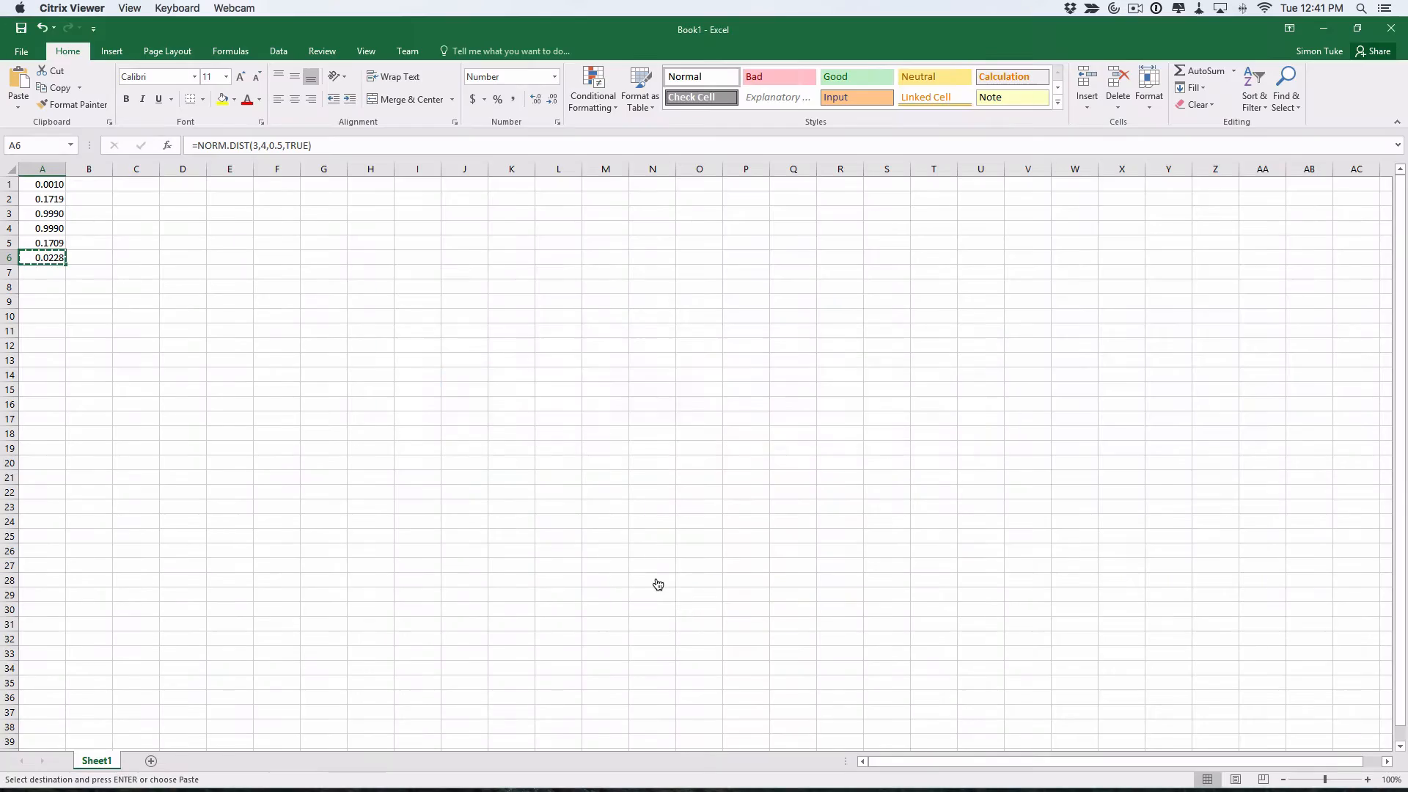
Enter =1-NORM.DIST(4,4,0.5,TRUE) in cell A7, giving 0.5, and copy the formula text
{"action": "left_click", "coordinate": [41, 272]}
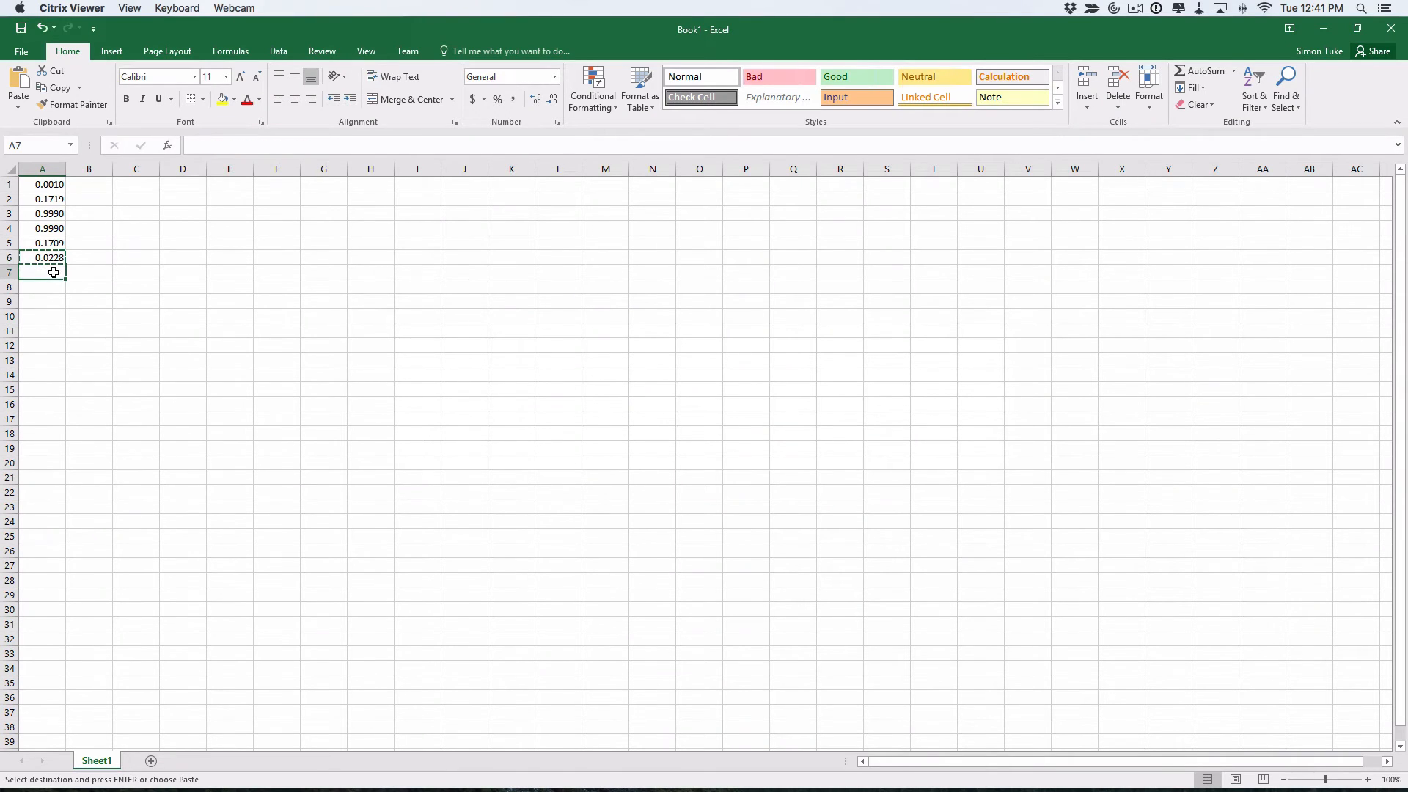
{"action": "left_click", "coordinate": [206, 145]}
{"action": "type", "text": "="}
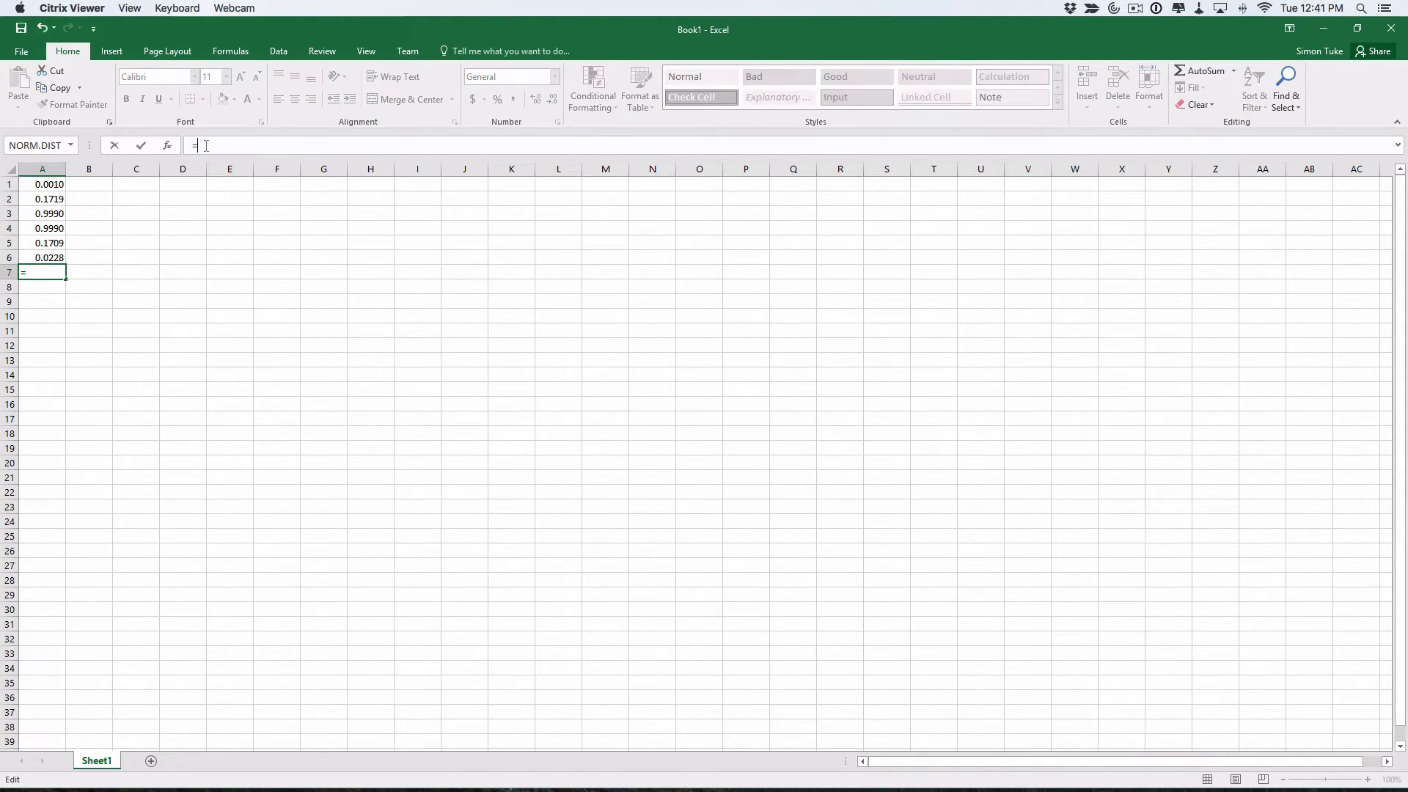
{"action": "type", "text": "1-n"}
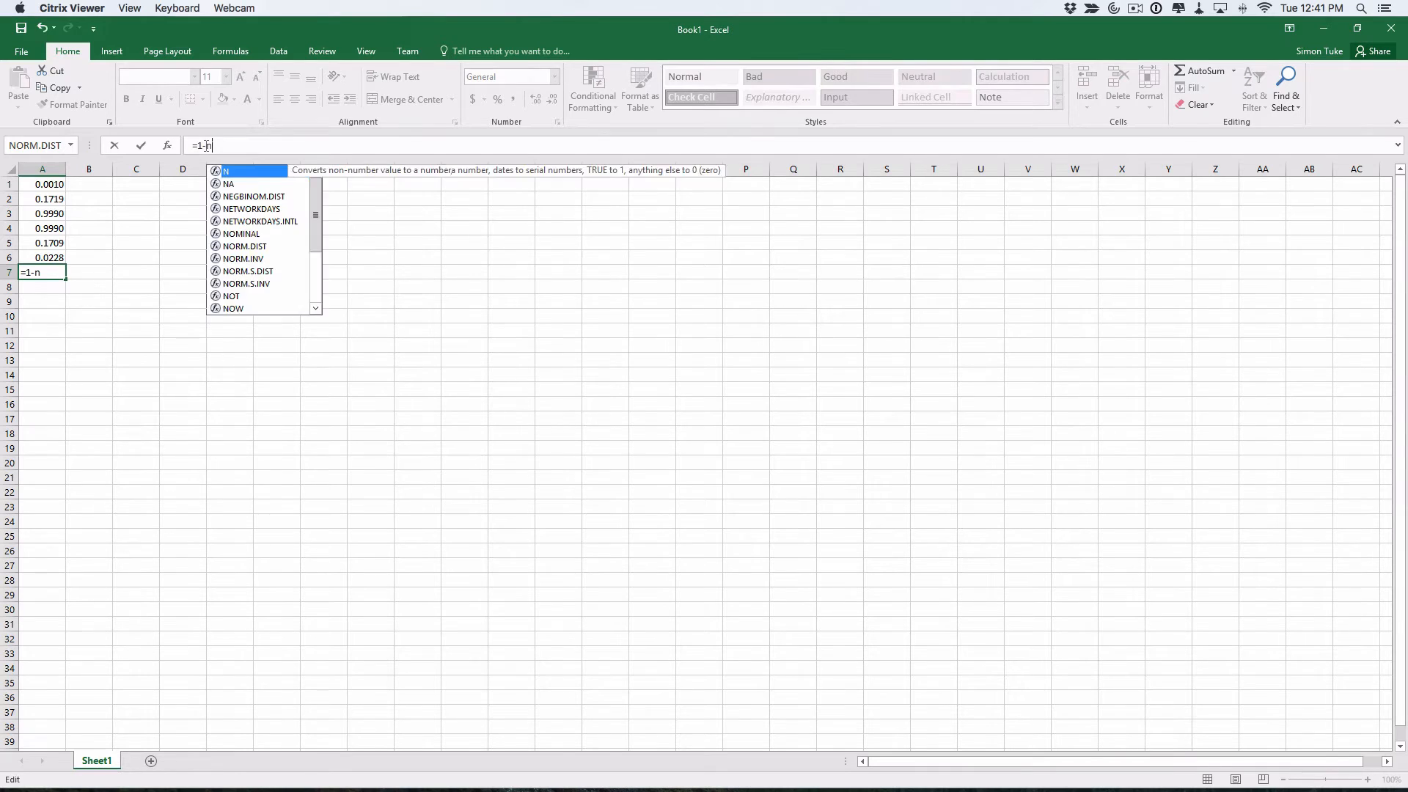
{"action": "type", "text": "orm."}
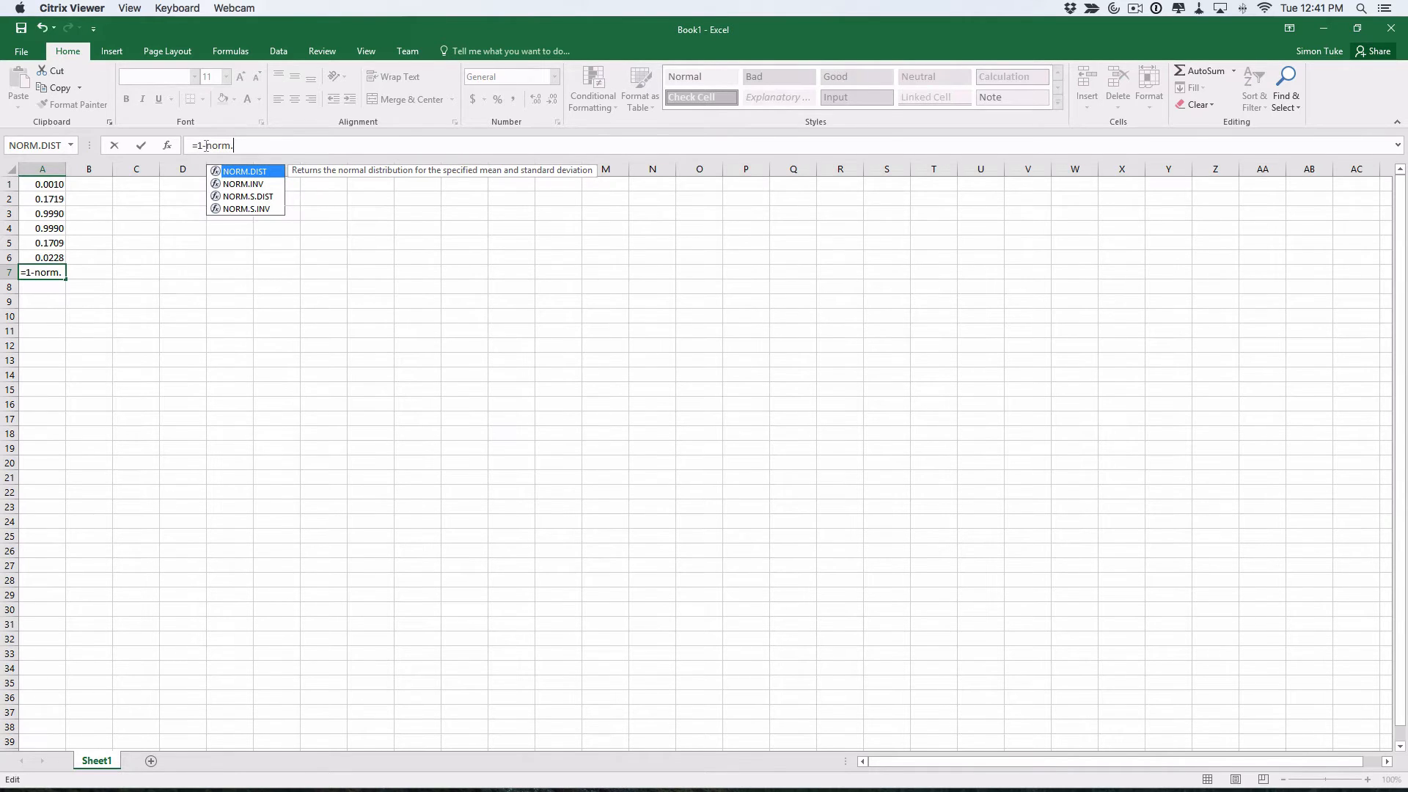
{"action": "type", "text": "dist("}
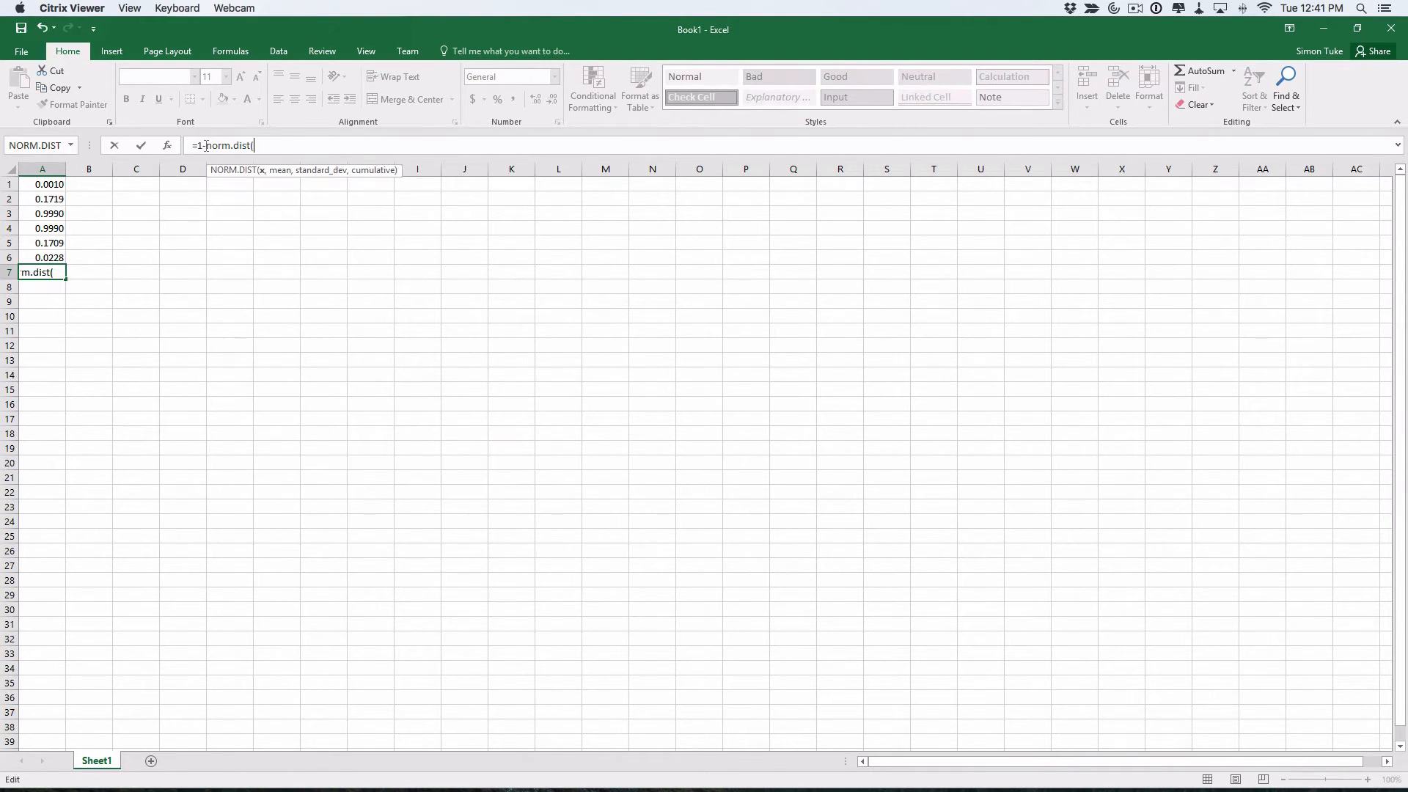
{"action": "type", "text": "4,4,0.5,"}
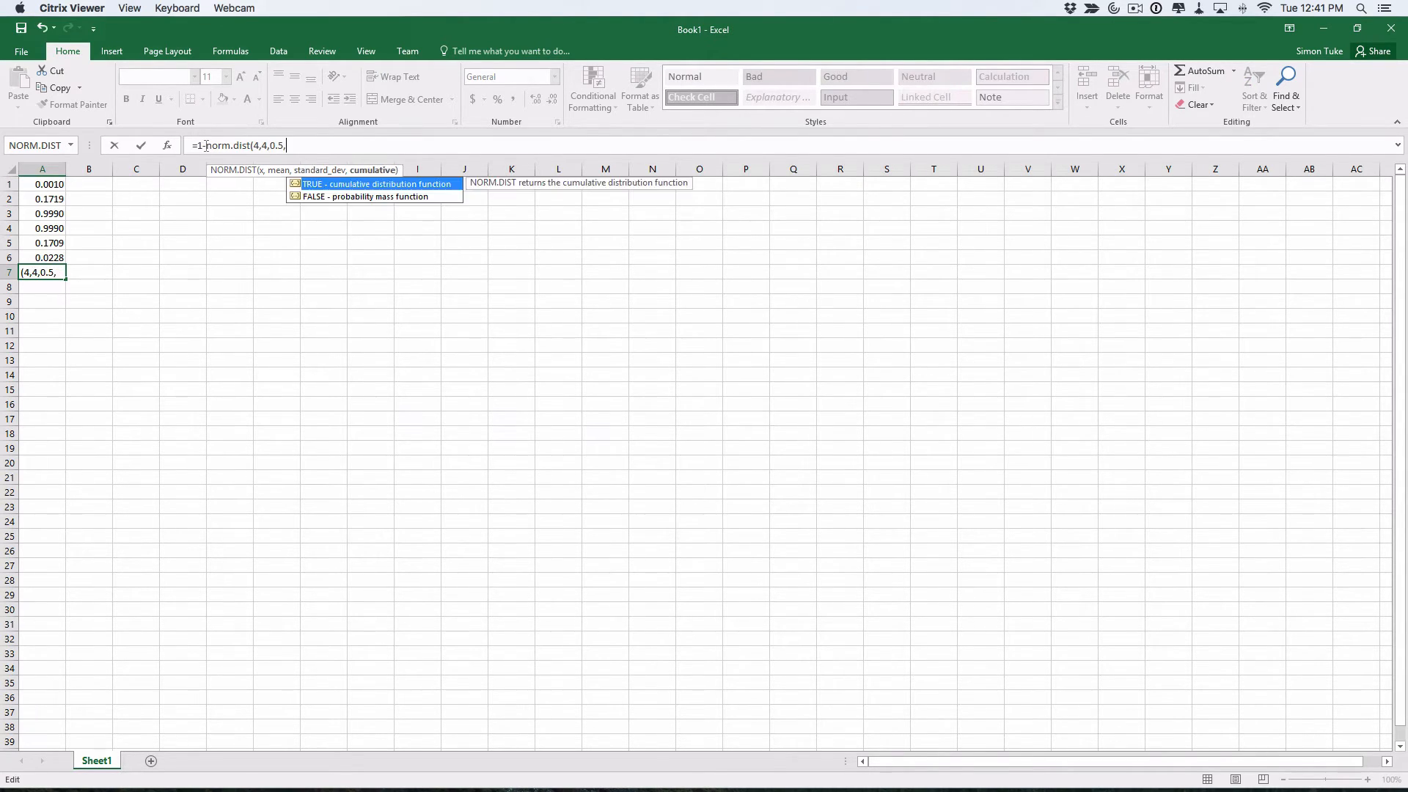
{"action": "type", "text": "TRUE)"}
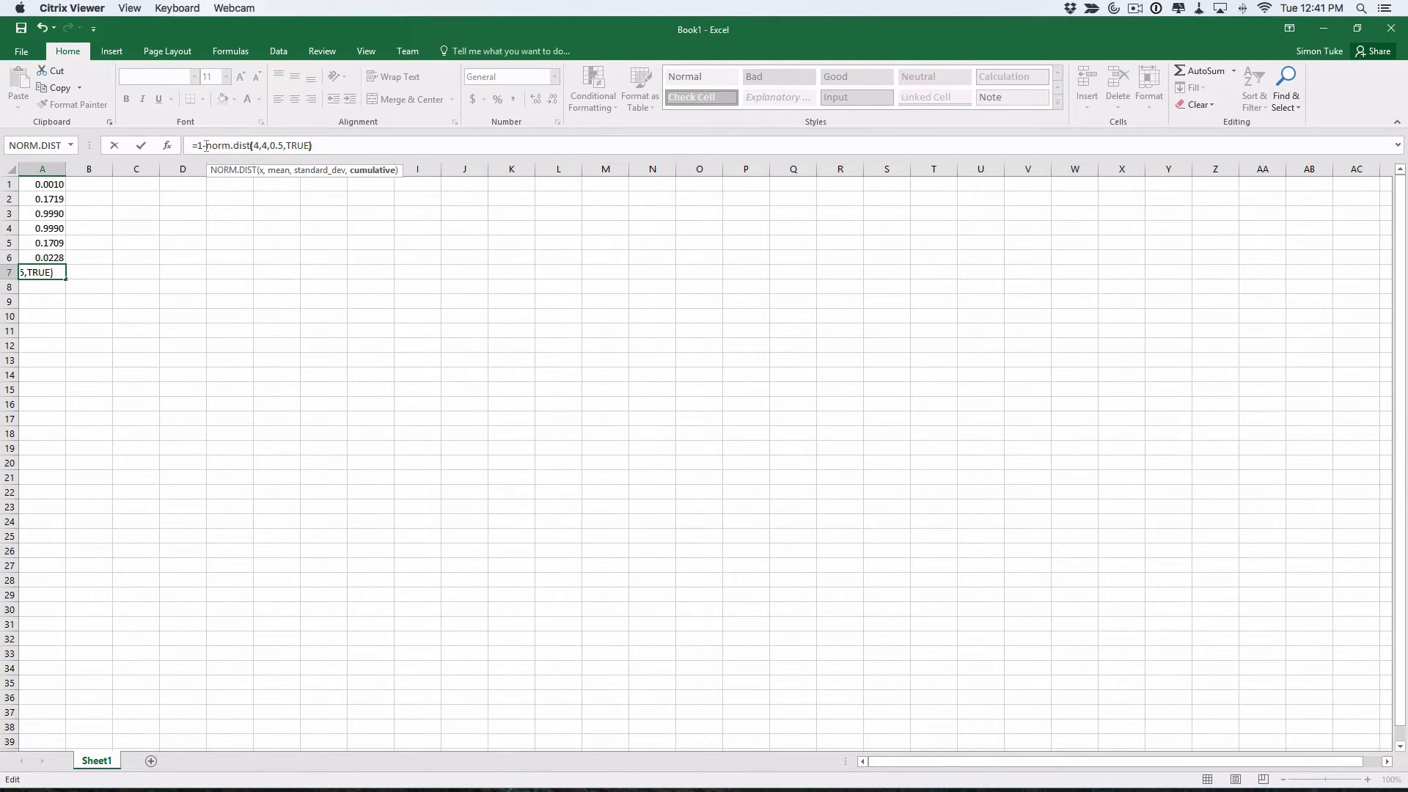
{"action": "key", "text": "Return"}
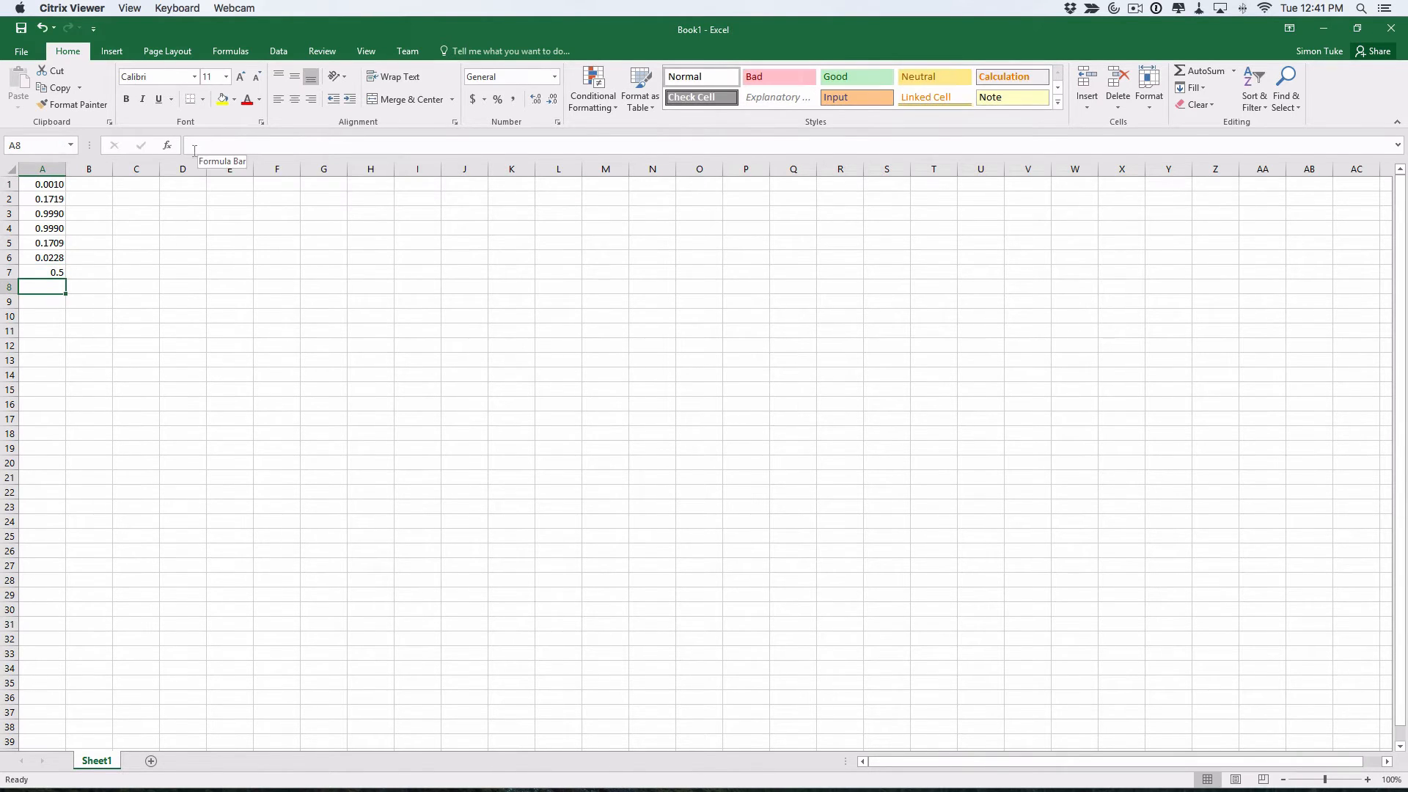
{"action": "left_click", "coordinate": [52, 272]}
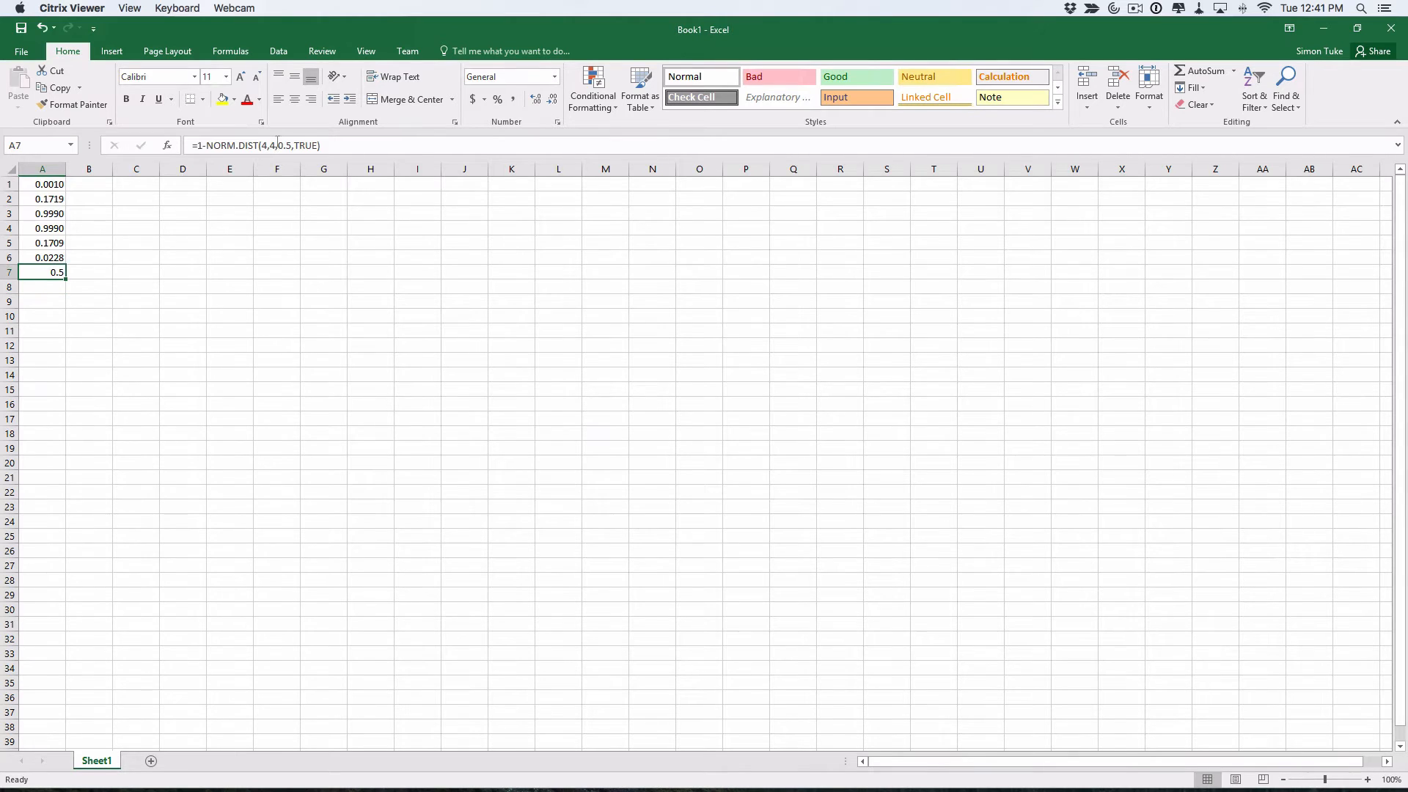
{"action": "left_click_drag", "start_coordinate": [322, 145], "coordinate": [191, 145]}
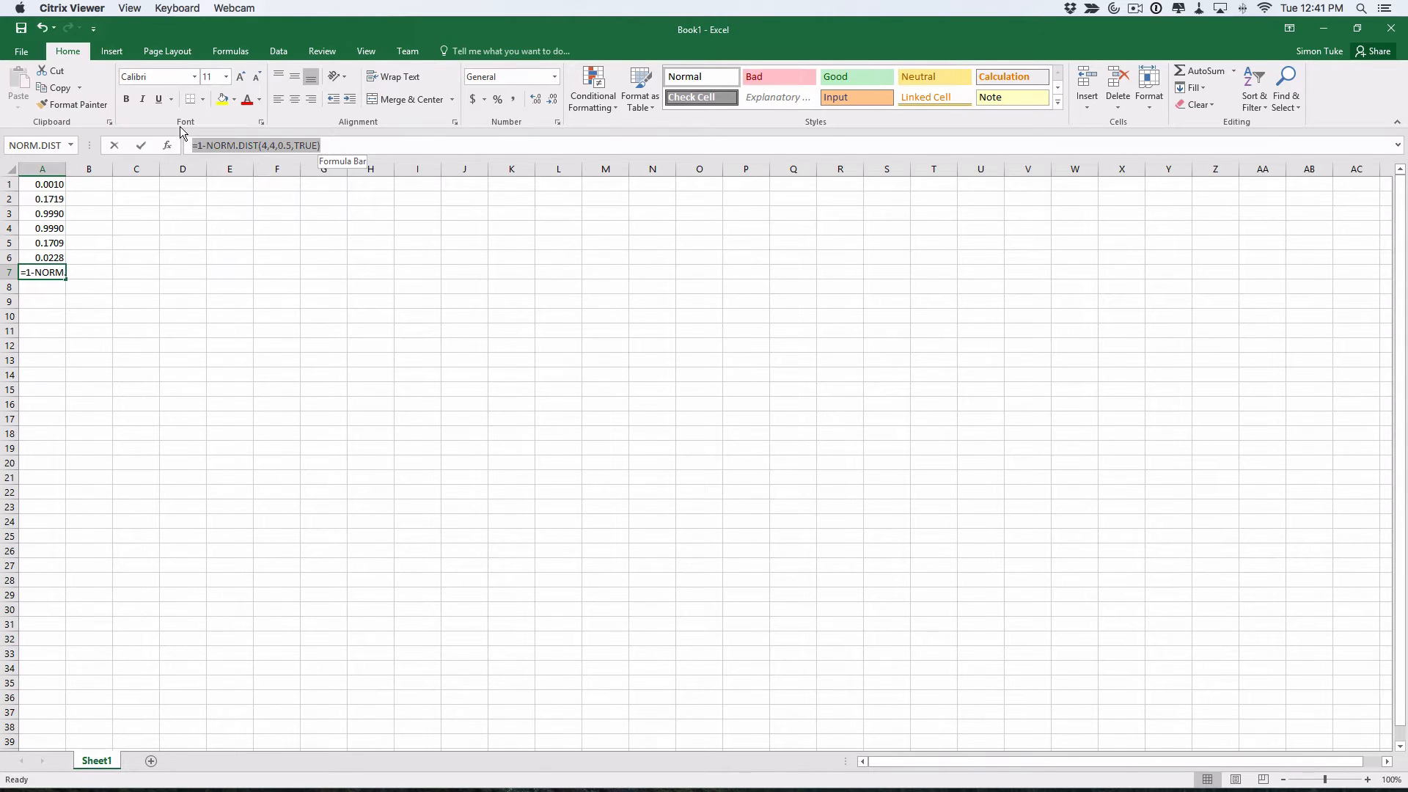
{"action": "key", "text": "ctrl+c"}
{"action": "key", "text": "super+Tab"}
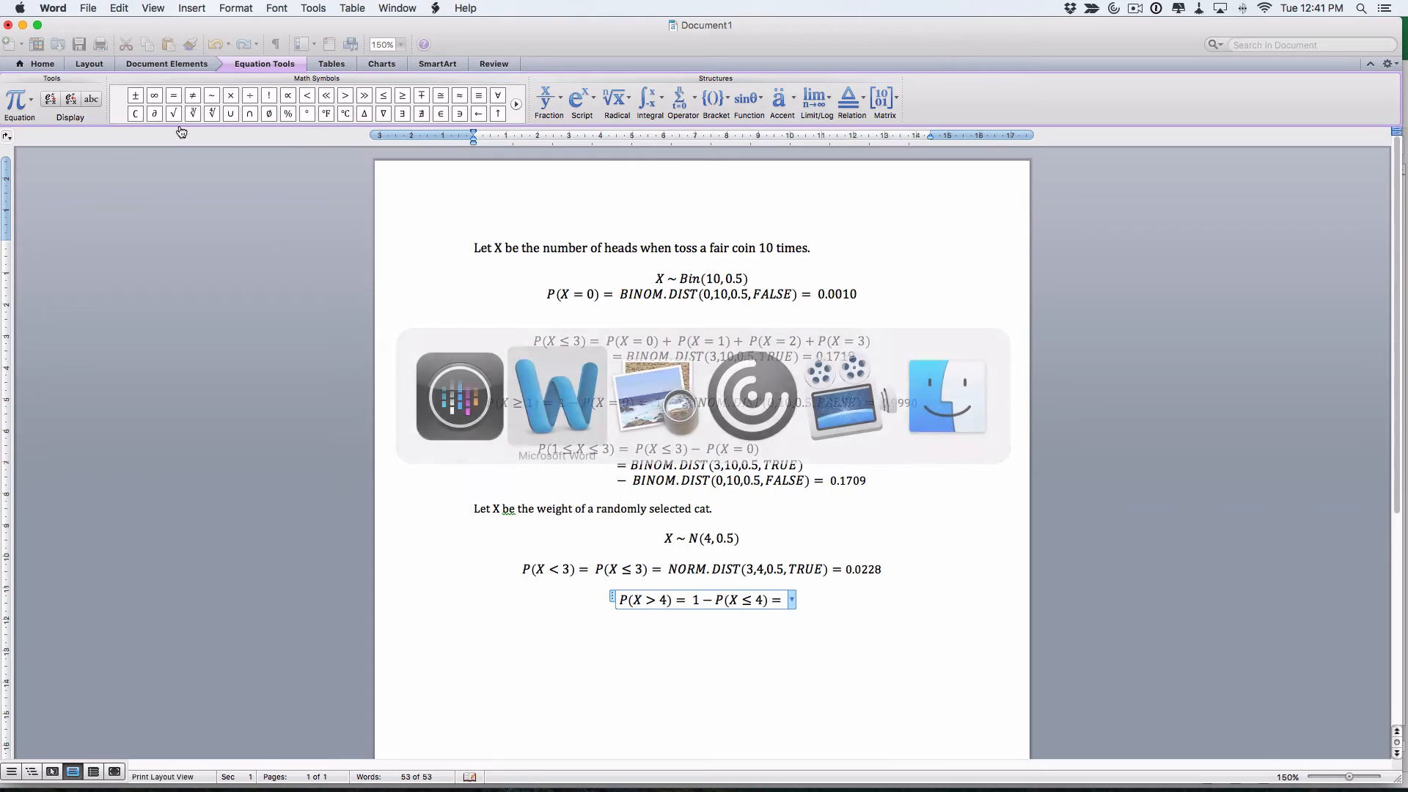
Paste 1-NORM.DIST(4,4,0.5,TRUE) into the P(X > 4) equation, add = 0.5, and start a new line
{"action": "key", "text": "super+v"}
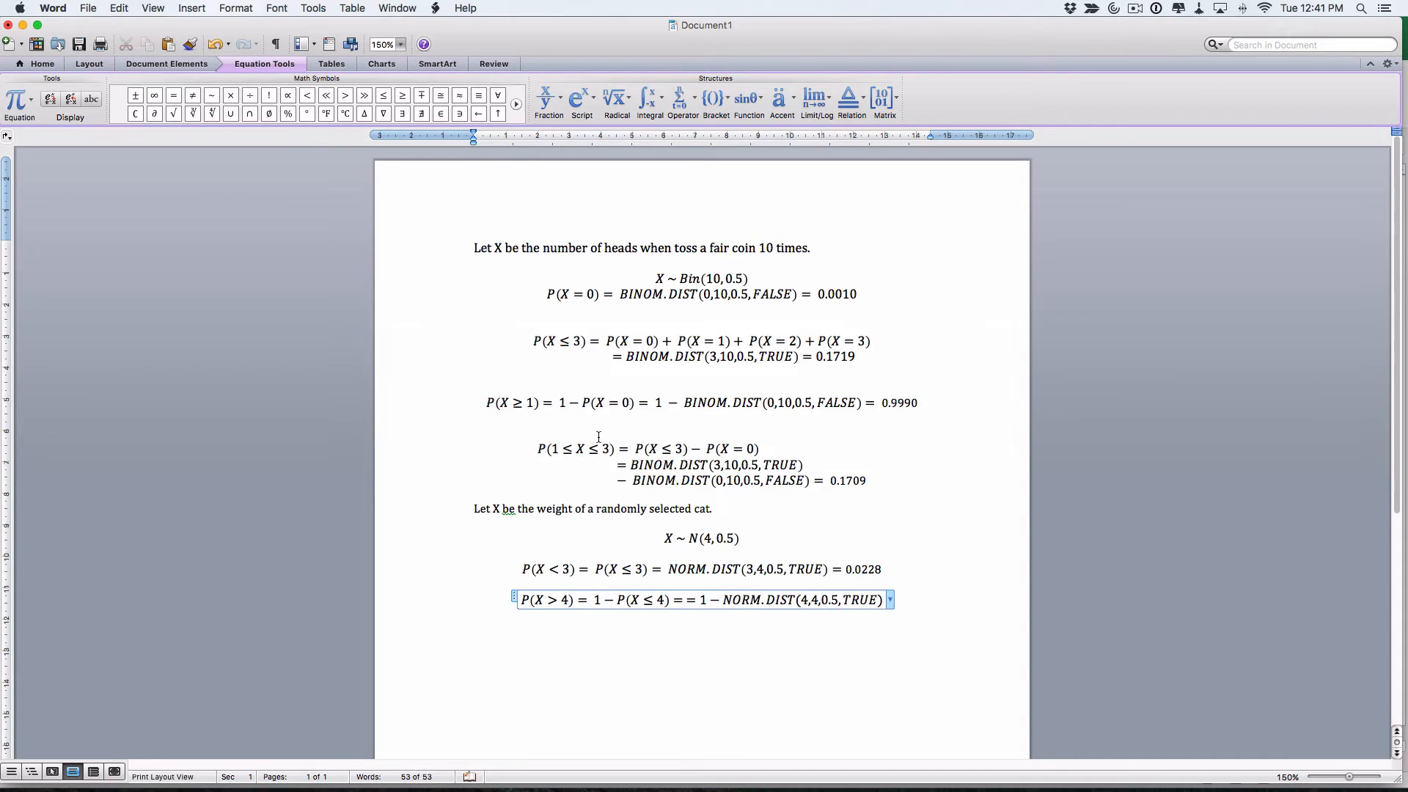
{"action": "type", "text": "=0.5"}
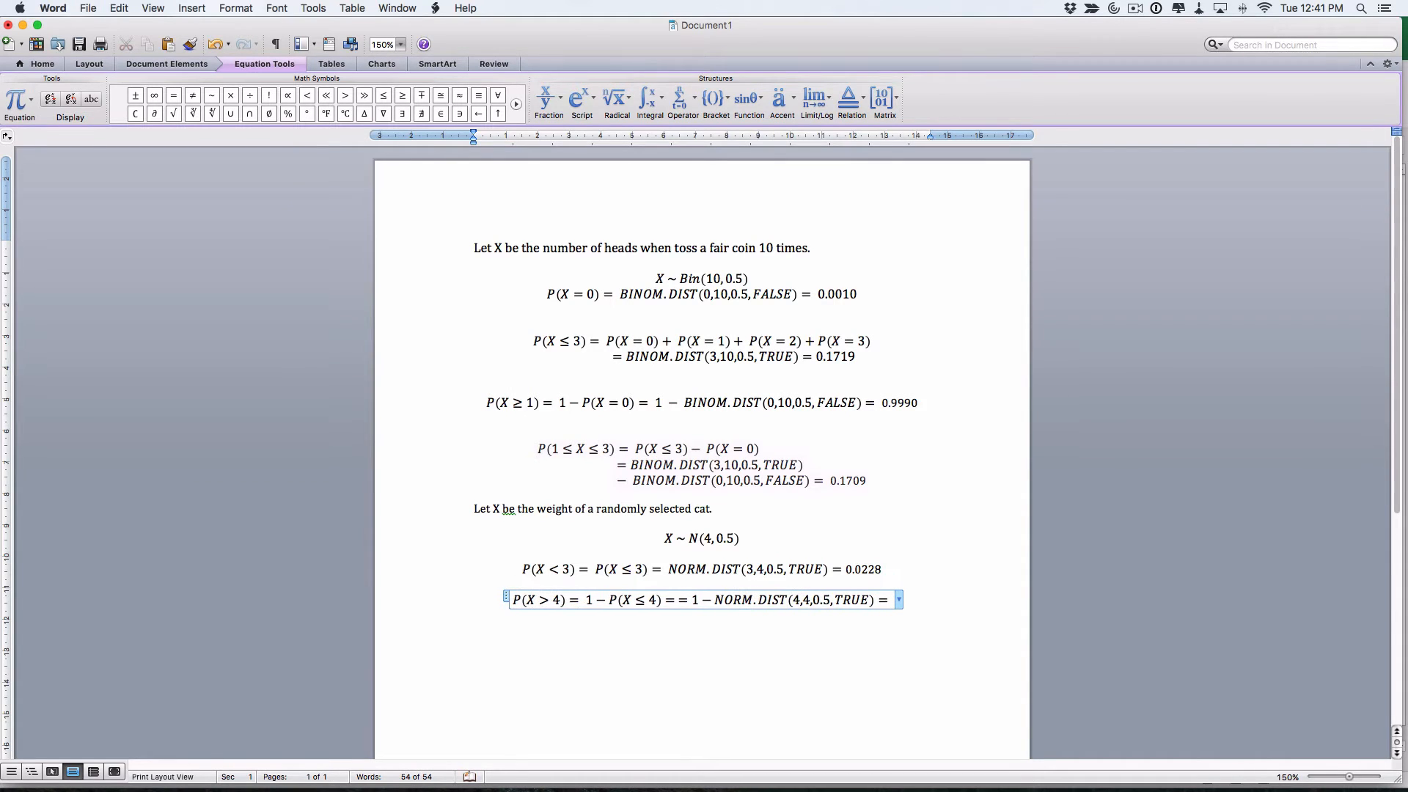
{"action": "key", "text": "Return"}
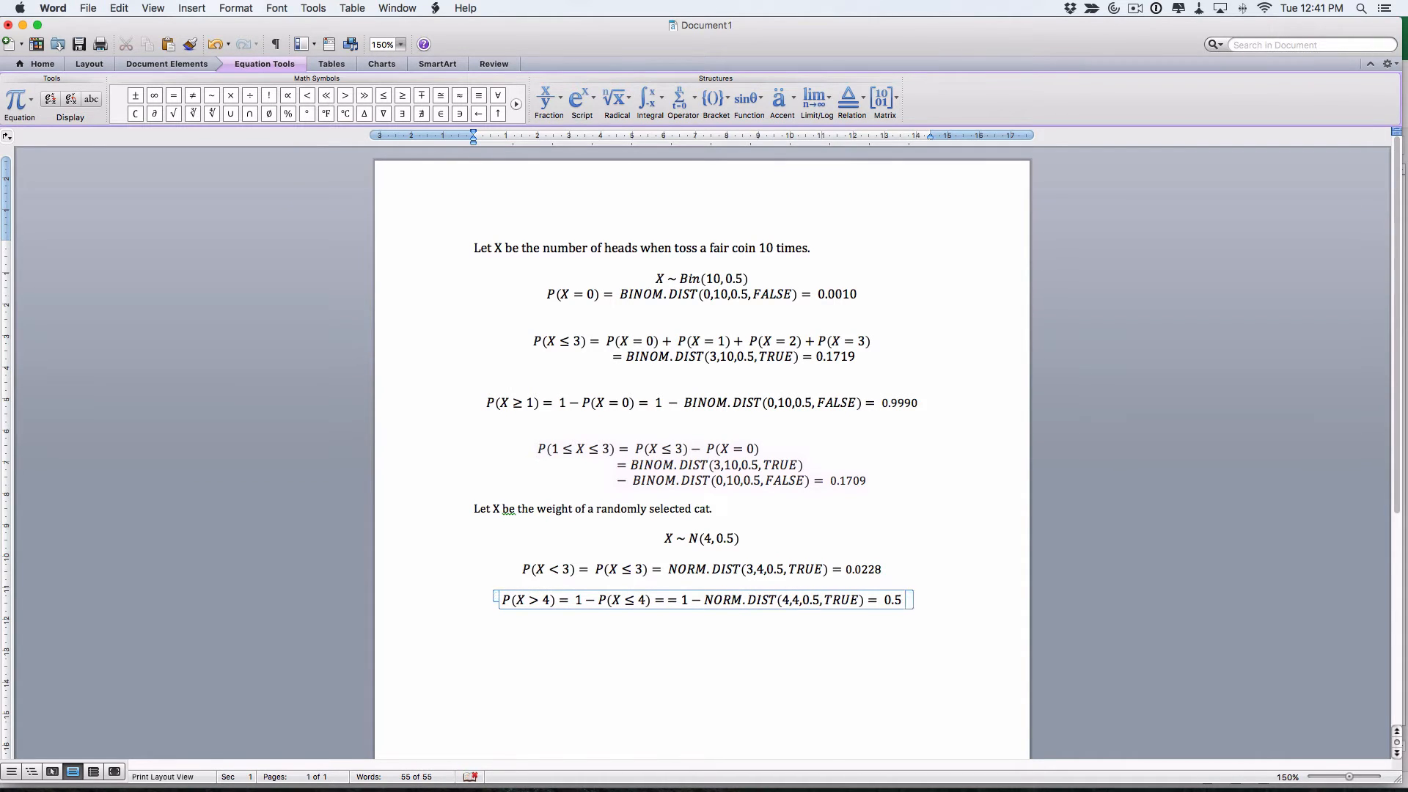
{"action": "key", "text": "super+Tab"}
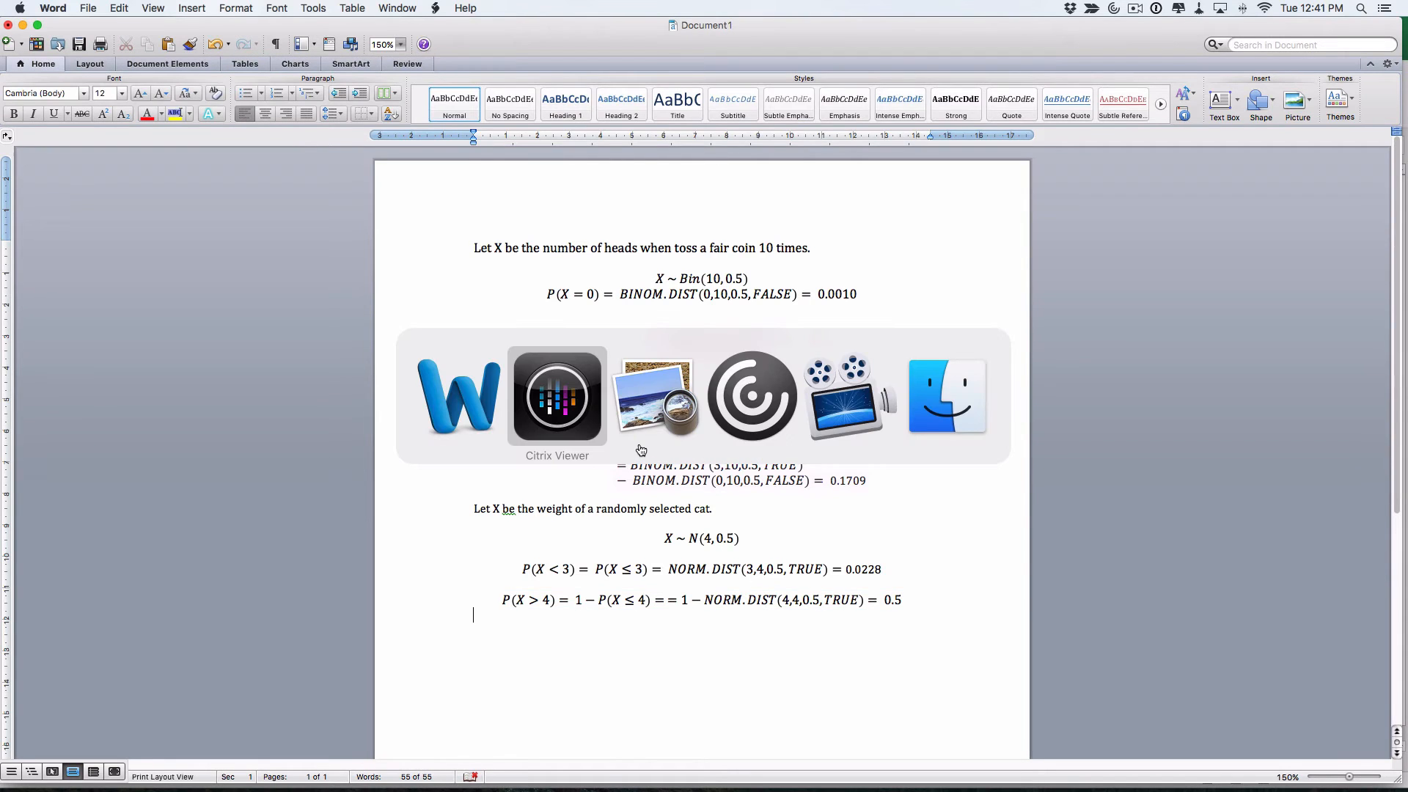
{"action": "key", "text": "super+Tab"}
{"action": "left_click", "coordinate": [640, 442]}
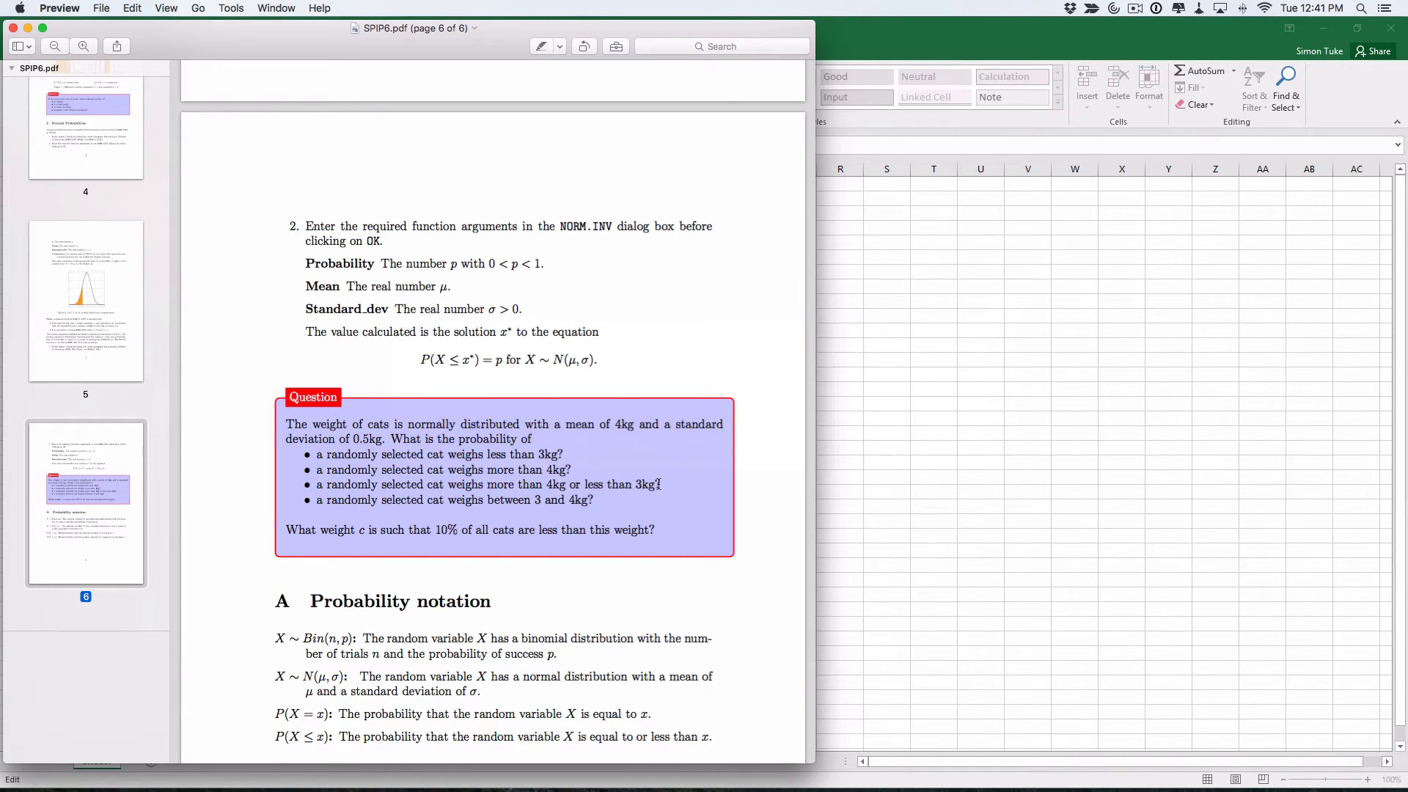
{"action": "key", "text": "super+Tab"}
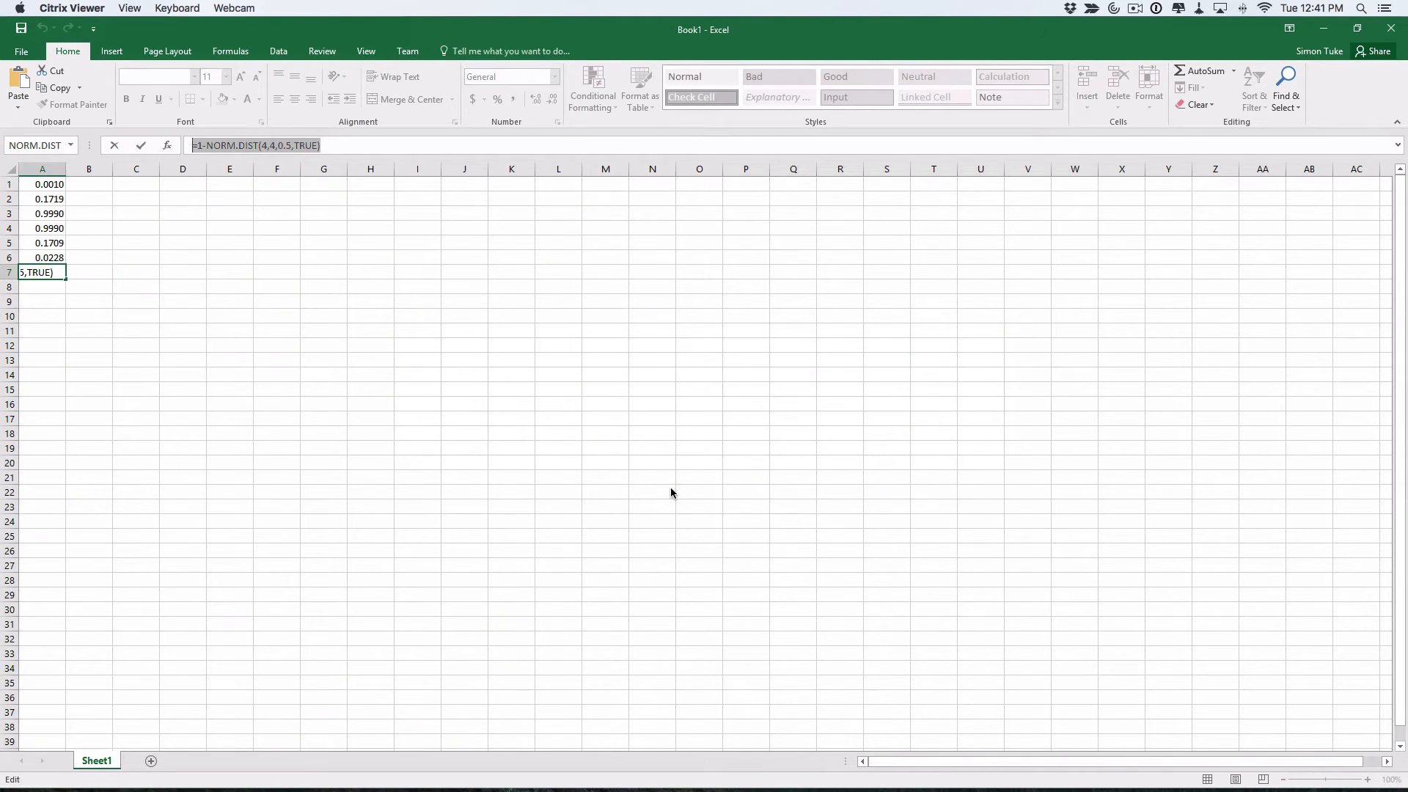
{"action": "key", "text": "super+Tab"}
{"action": "key", "text": "super+Tab"}
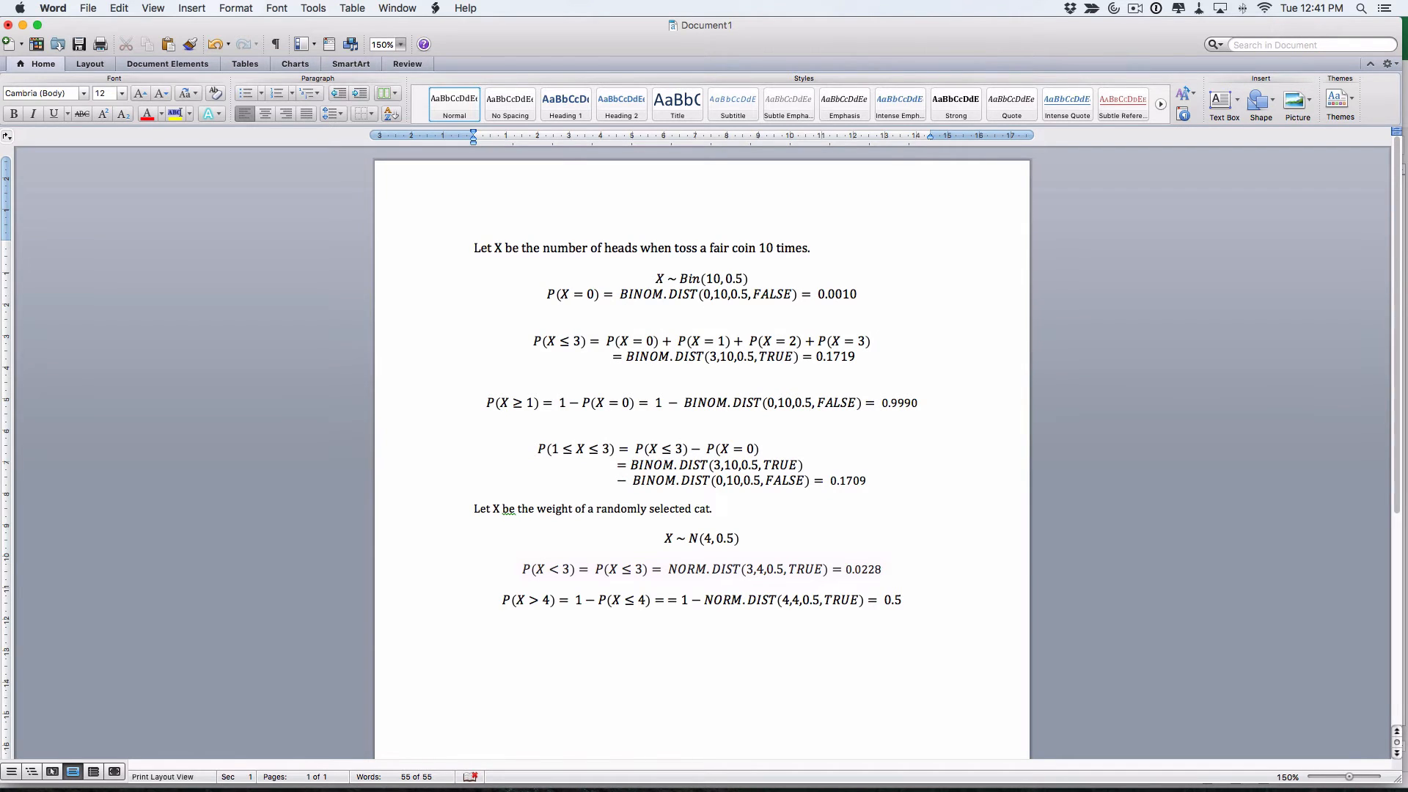
Start a new equation reading P(X > 4 or X < and bring up the question PDF
{"action": "key", "text": "ctrl+equal"}
{"action": "type", "text": "P("}
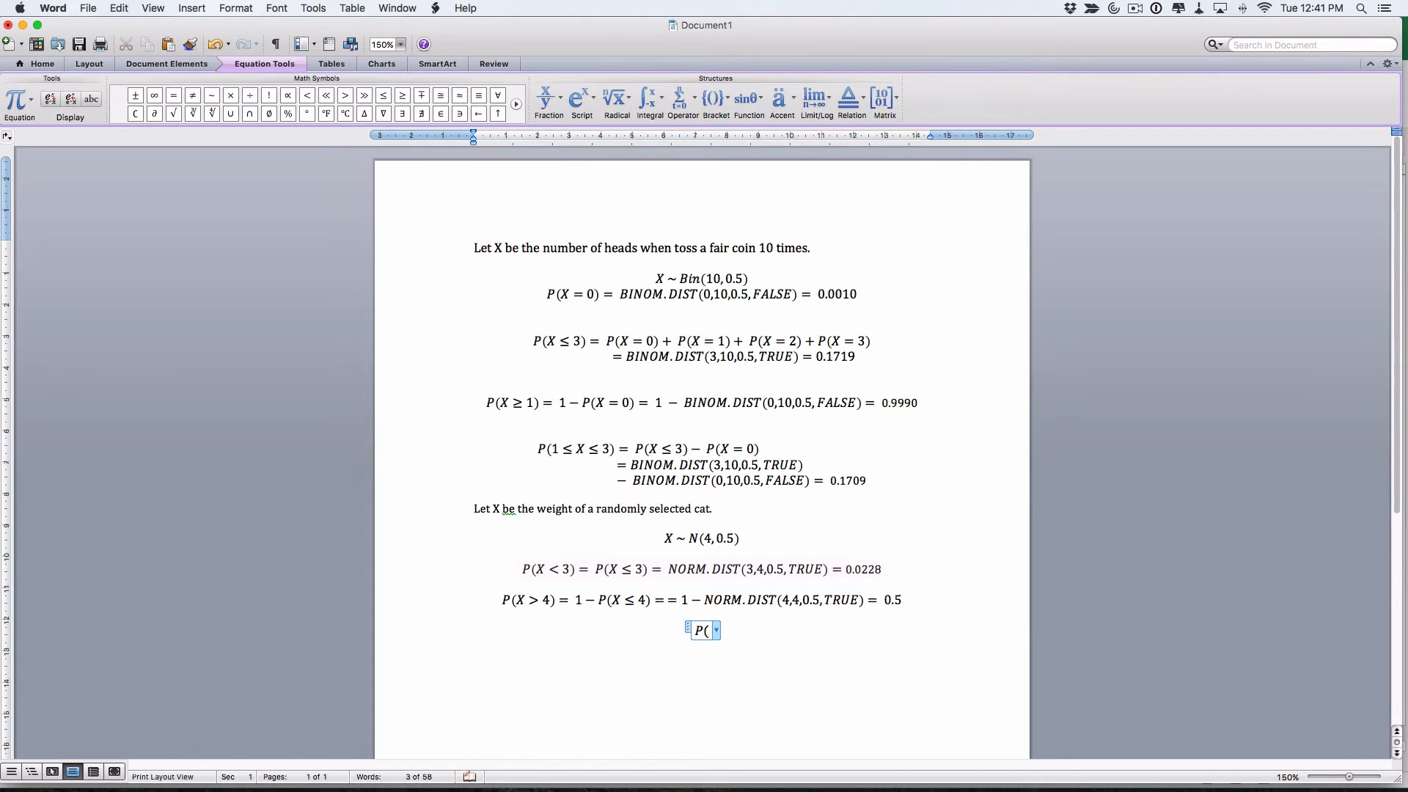
{"action": "type", "text": "X "}
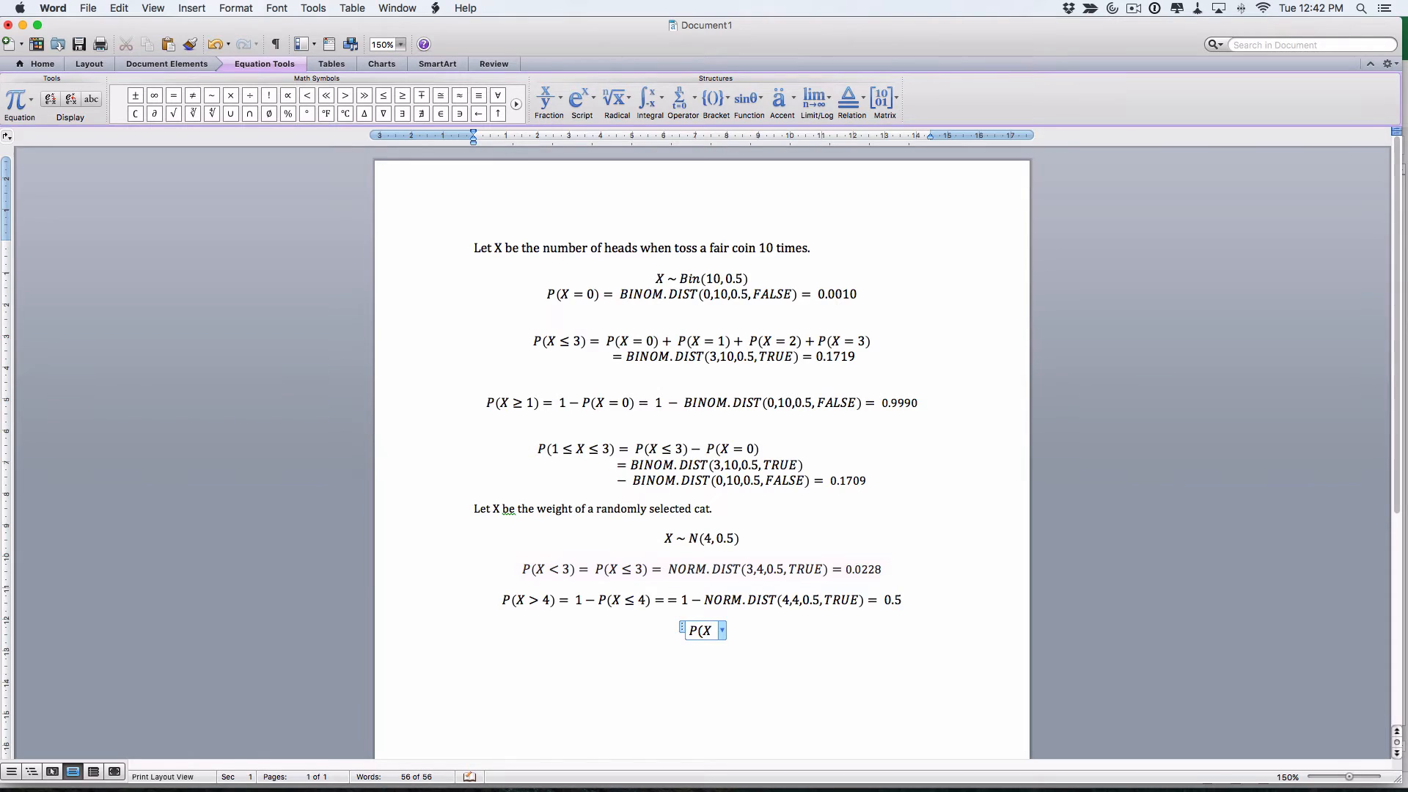
{"action": "type", "text": "> 4 or X "}
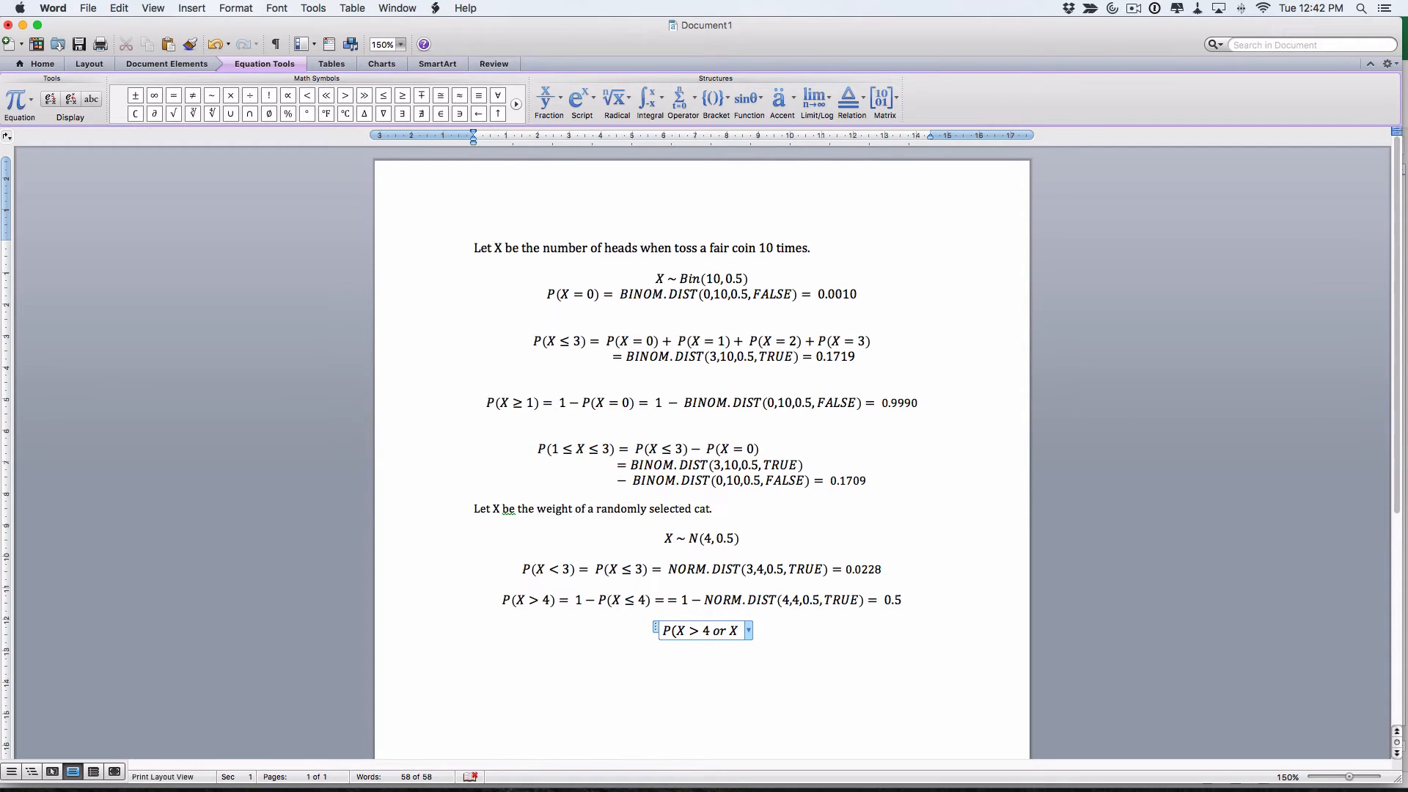
{"action": "type", "text": "<"}
{"action": "key", "text": "super+Tab"}
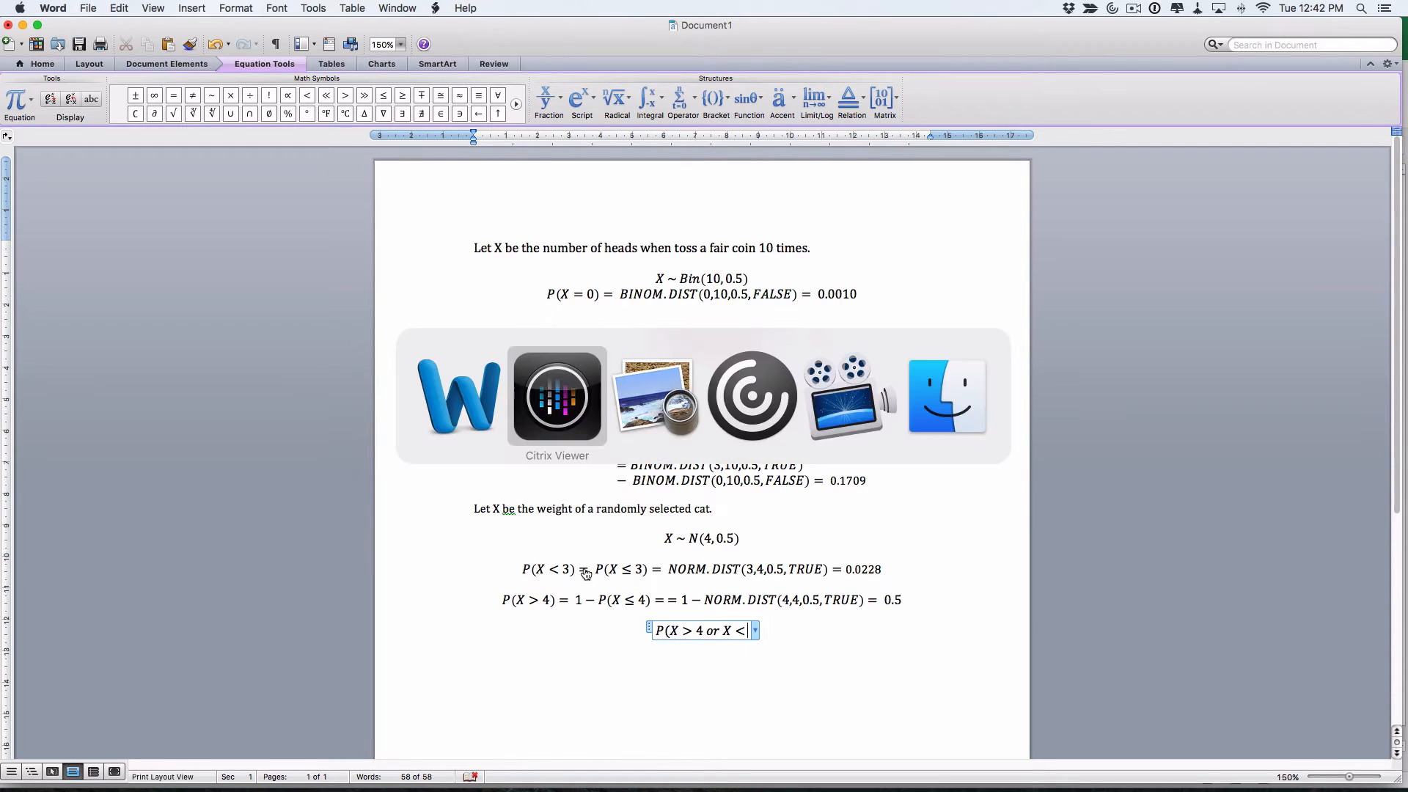
{"action": "key", "text": "super+Tab"}
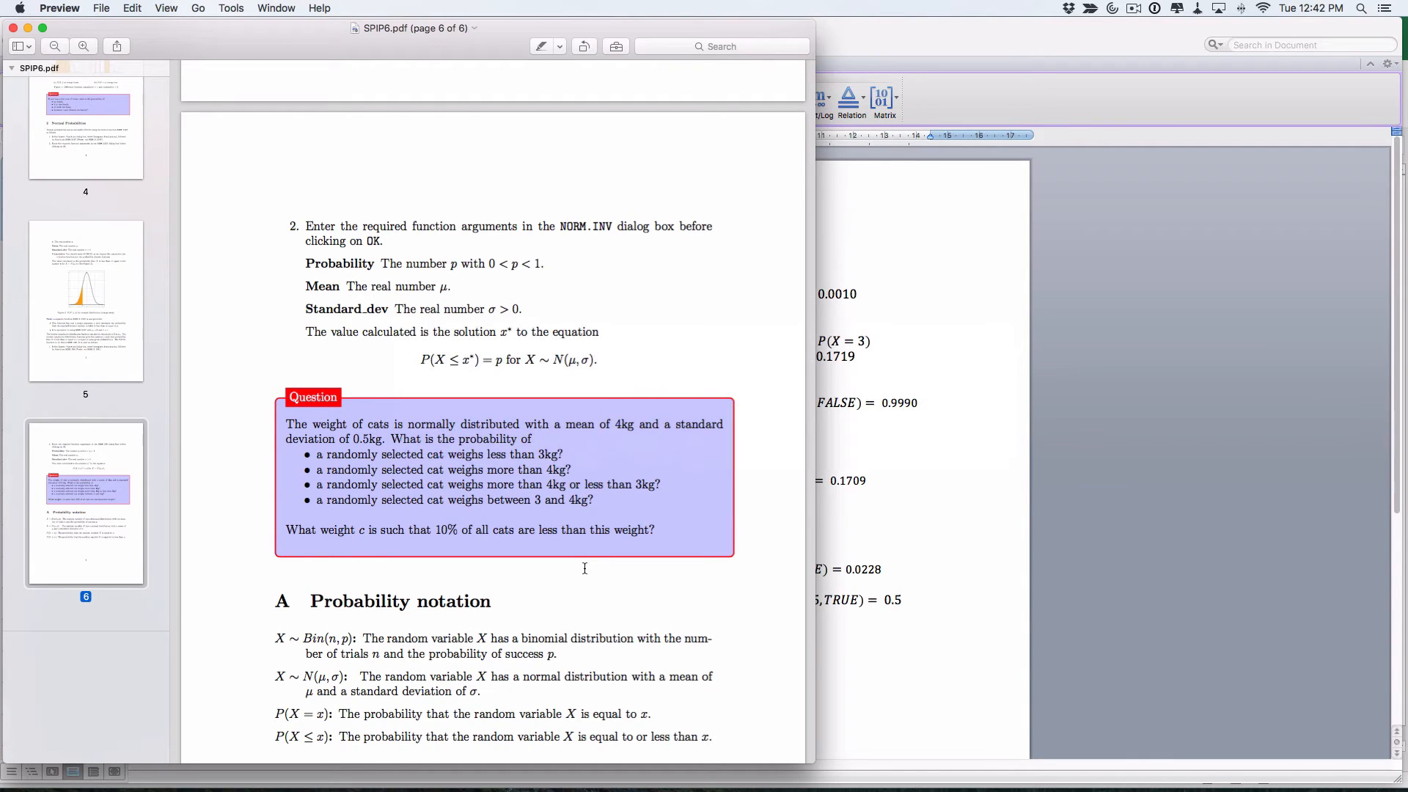
Back in Word, complete the equation as P(X > 4 or X < 3)
{"action": "key", "text": "super+Tab"}
{"action": "type", "text": "3)"}
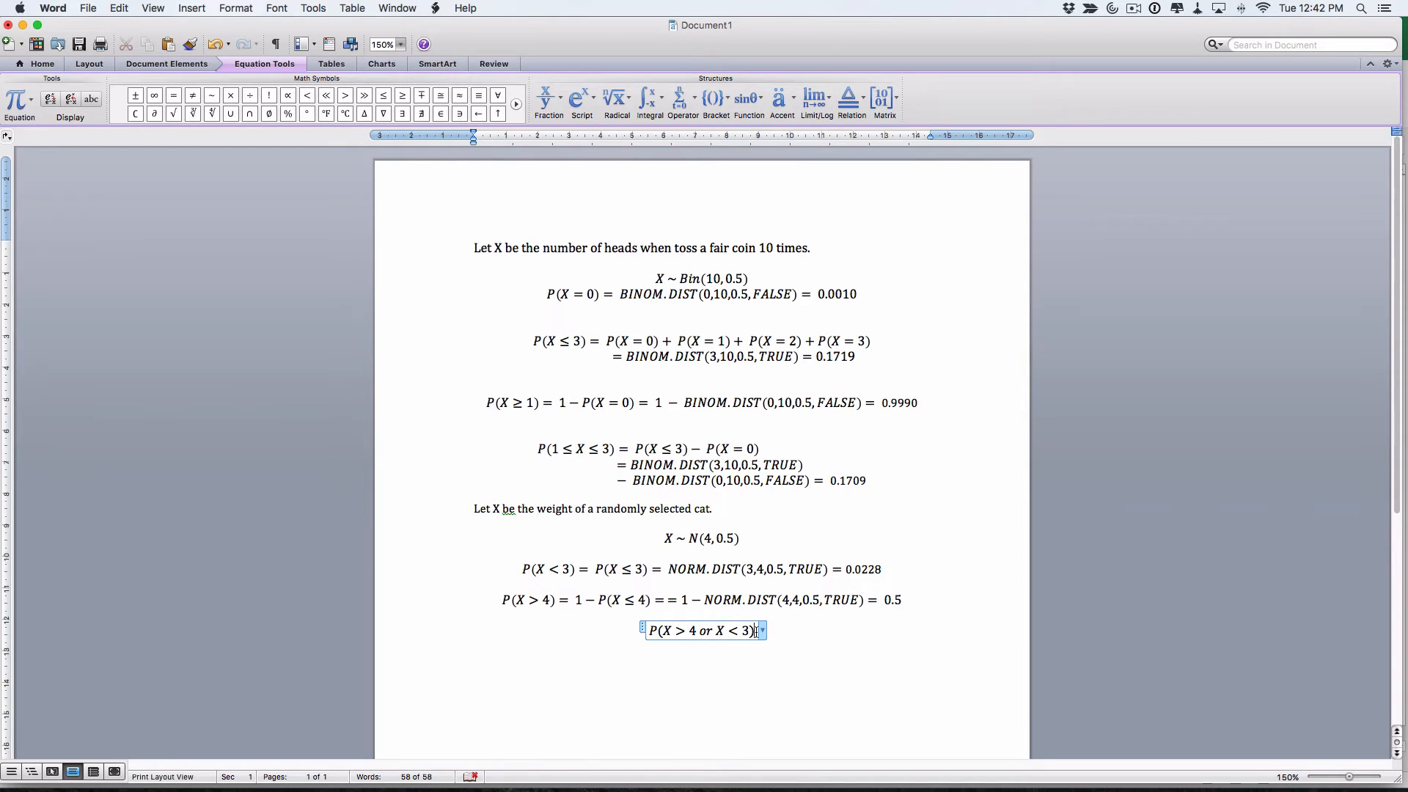
Extend the equation with = P(X > 4) + P(X < 3) = 0.5 + 0.1719 =, then view the PDF
{"action": "type", "text": "= P("}
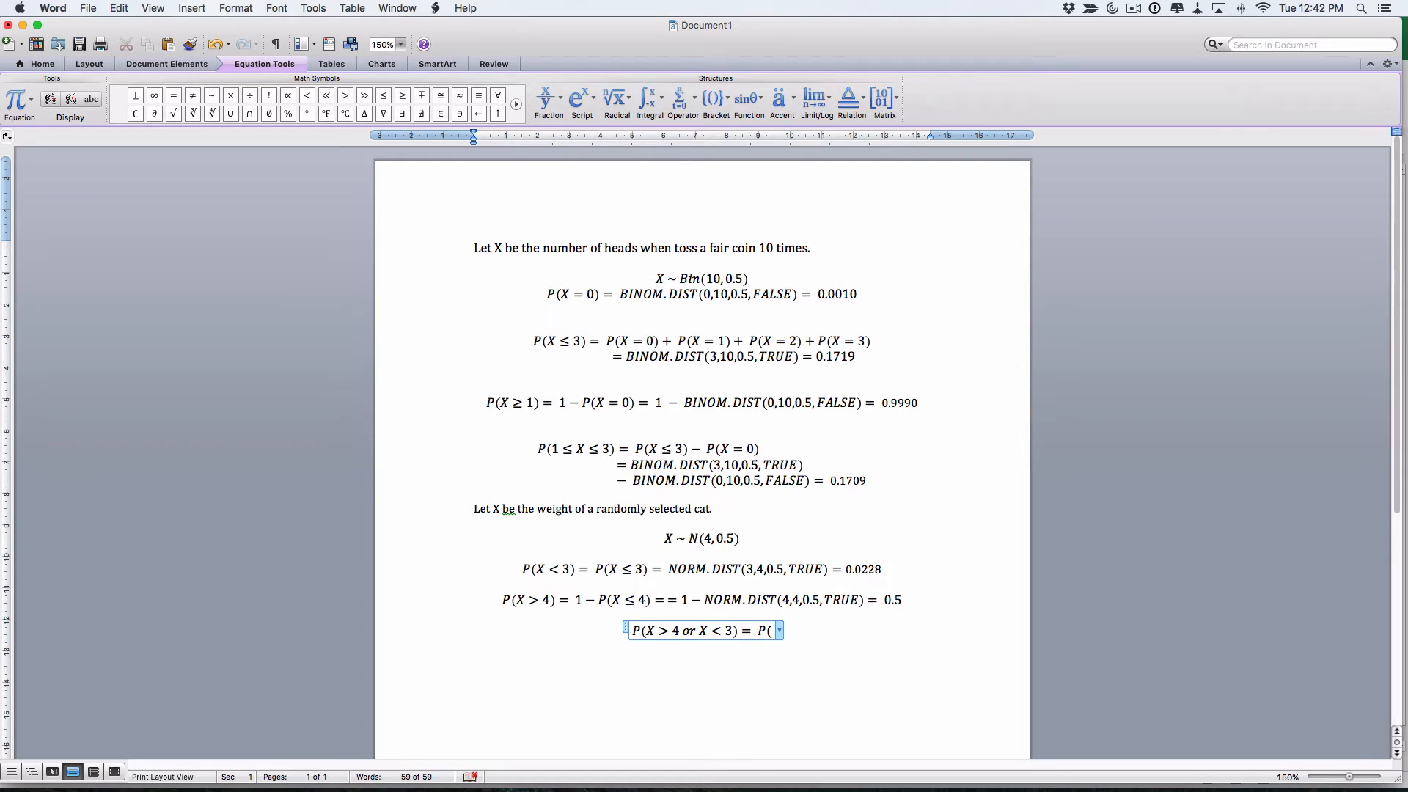
{"action": "type", "text": "X > "}
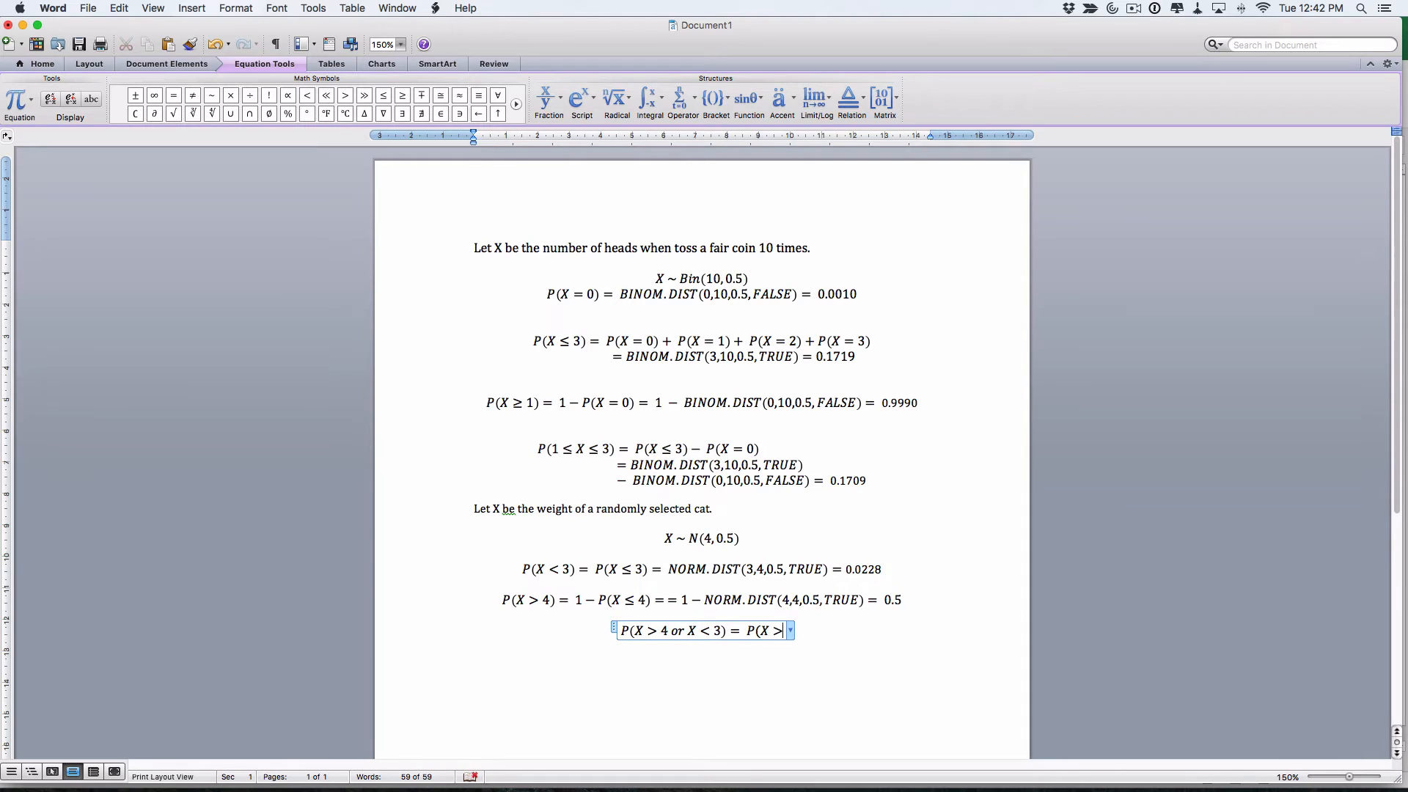
{"action": "type", "text": "4) "}
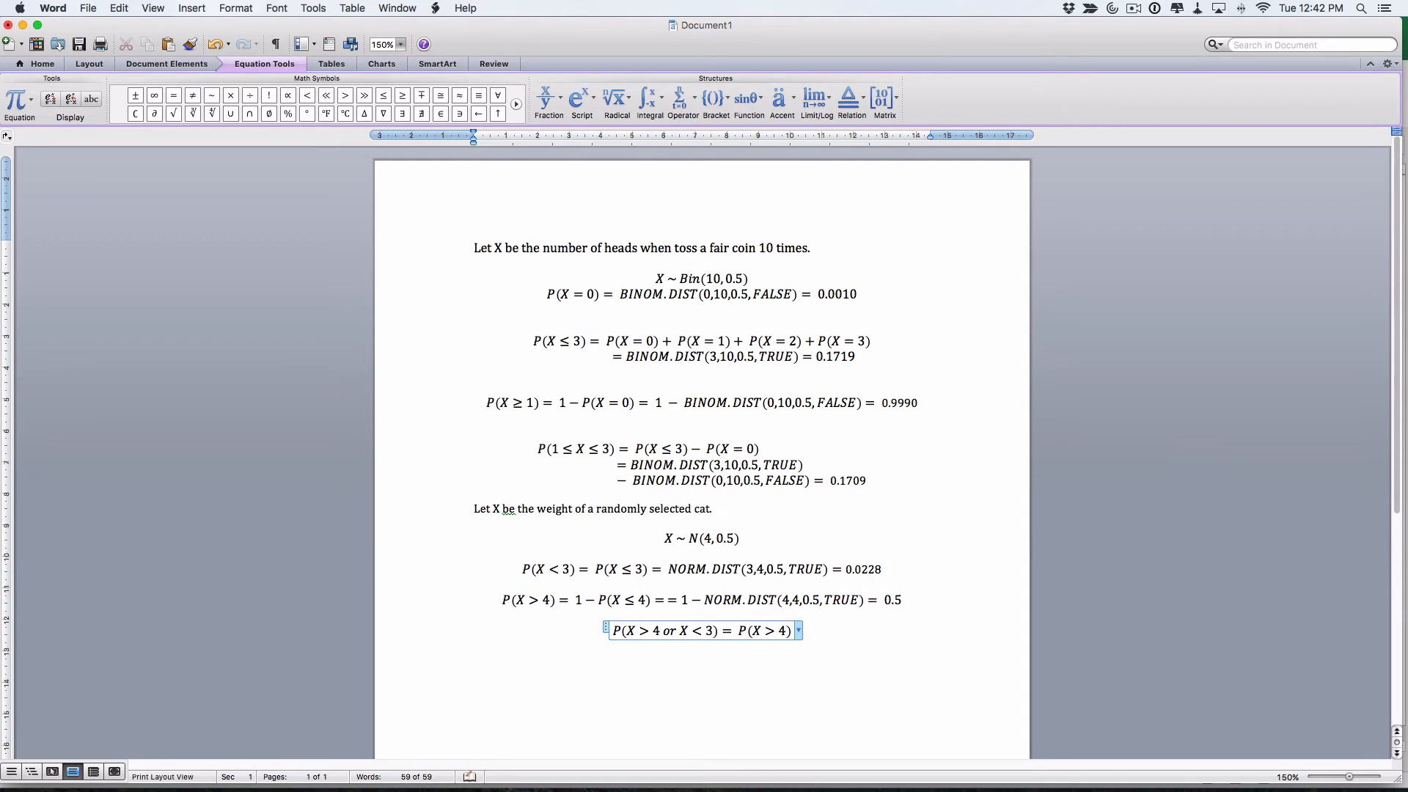
{"action": "type", "text": "+ P("}
{"action": "type", "text": "X < "}
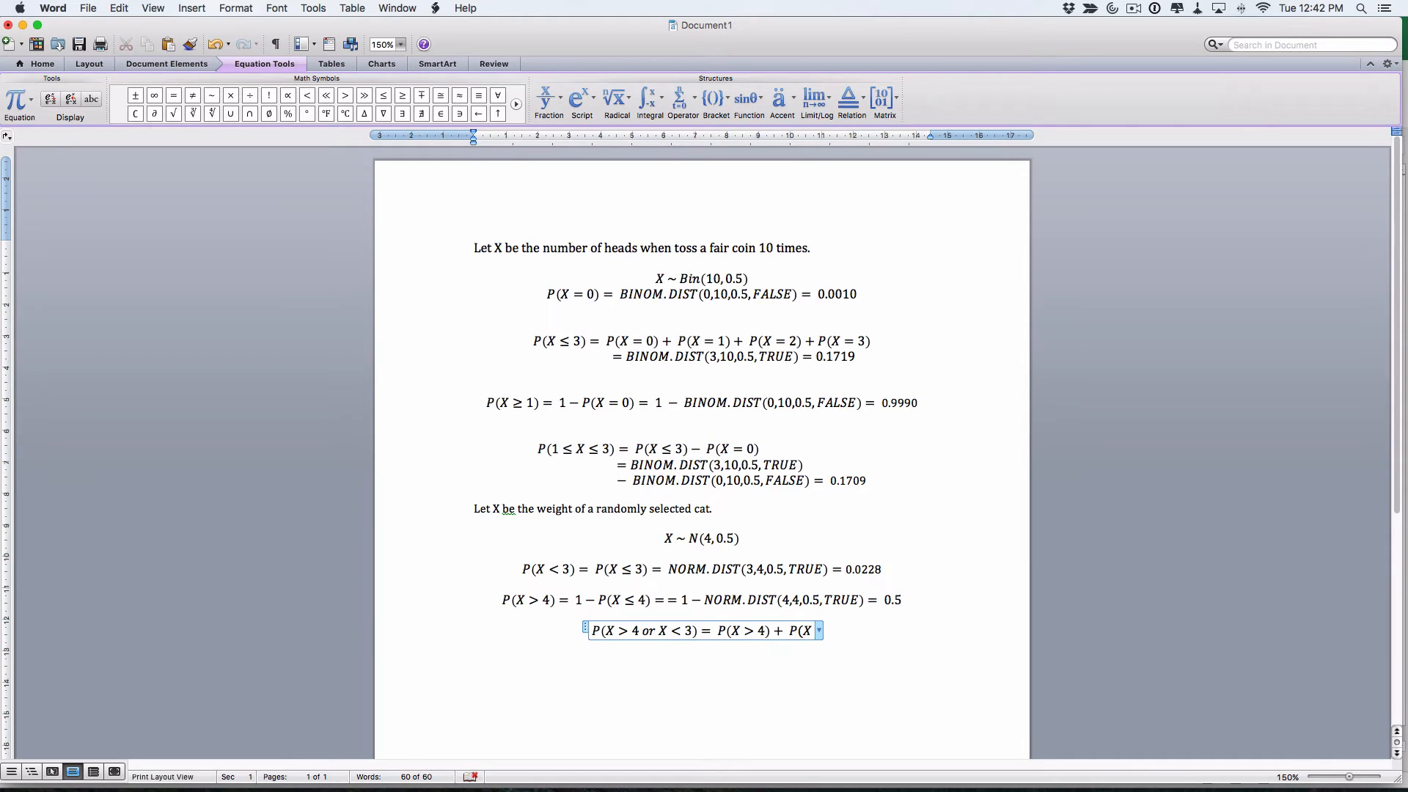
{"action": "type", "text": "3)"}
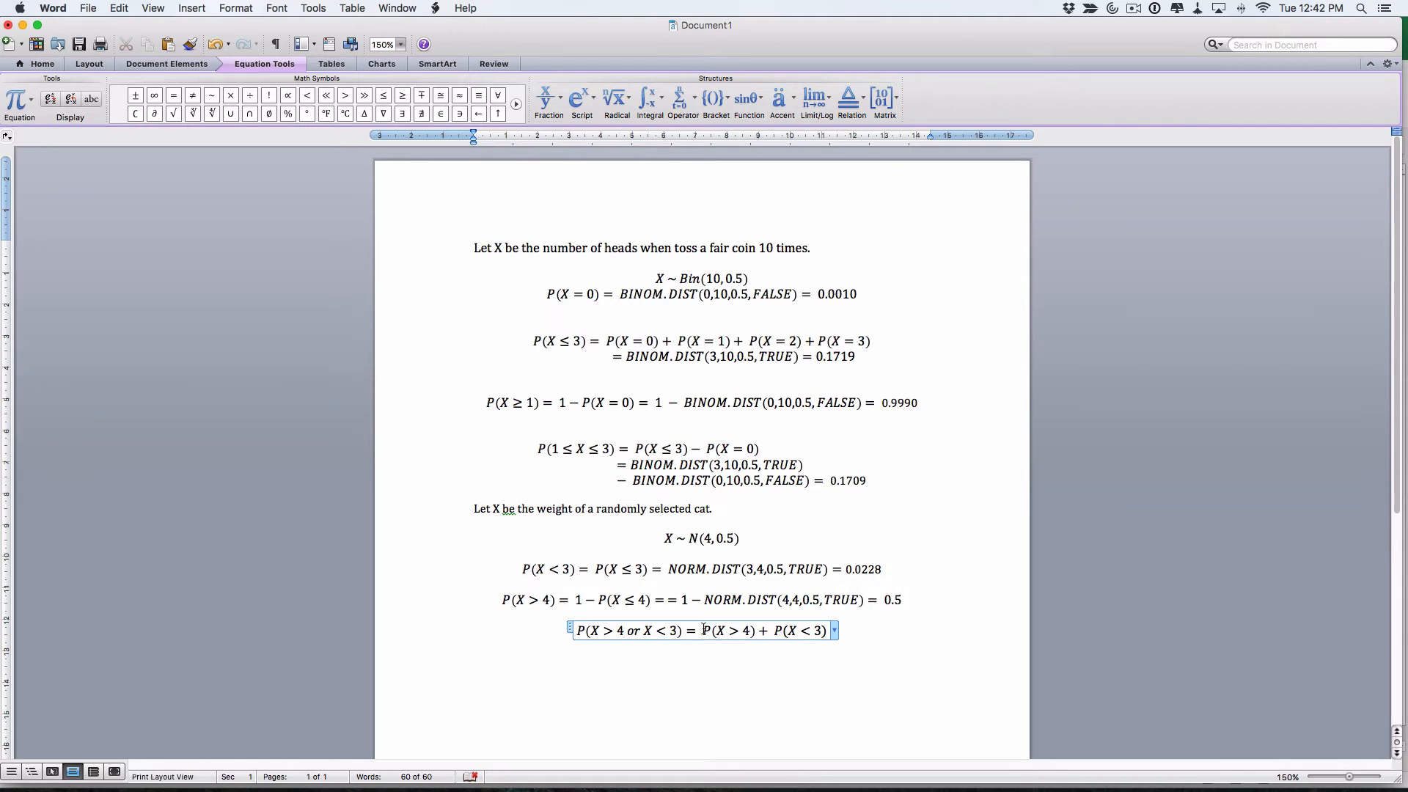
{"action": "left_click_drag", "start_coordinate": [703, 631], "coordinate": [755, 632]}
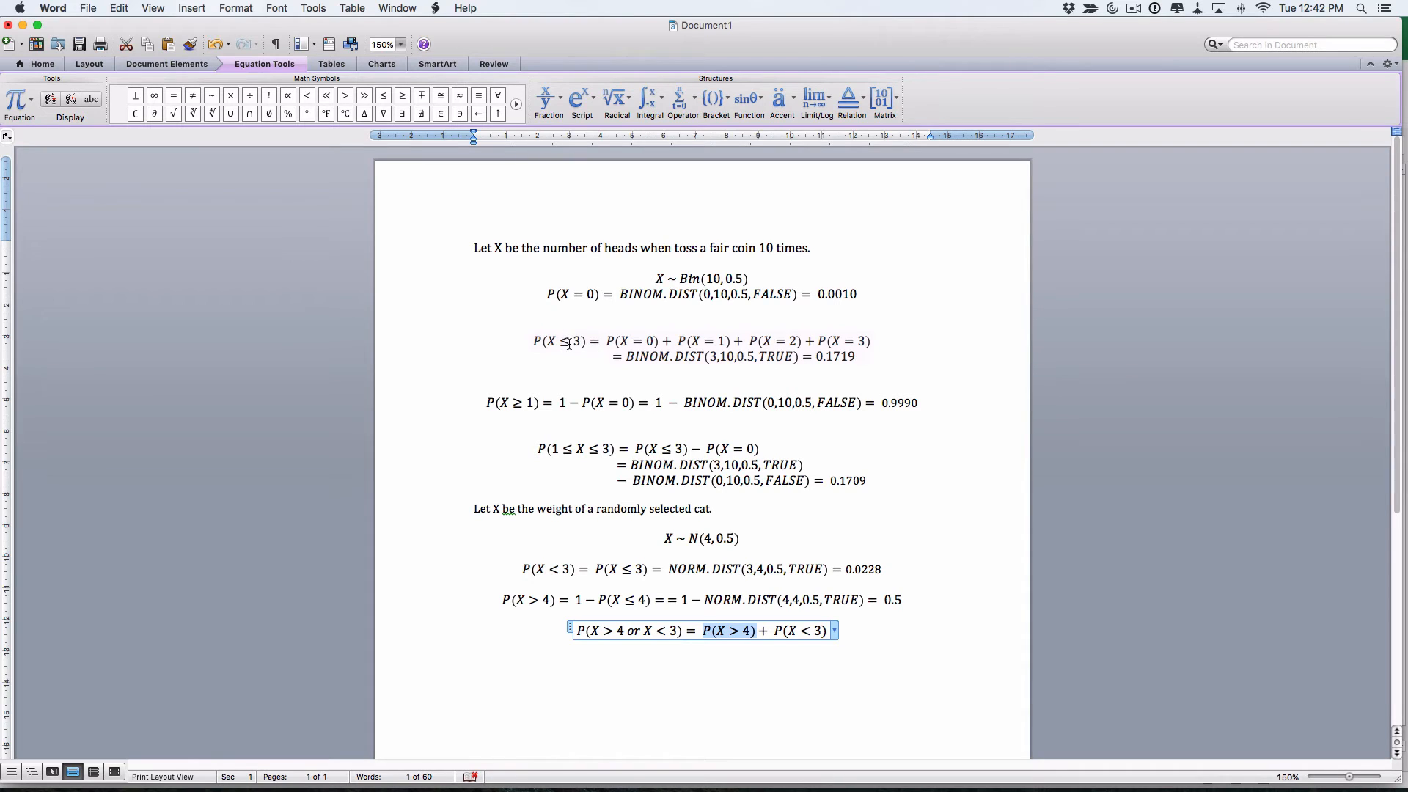
{"action": "left_click", "coordinate": [825, 632]}
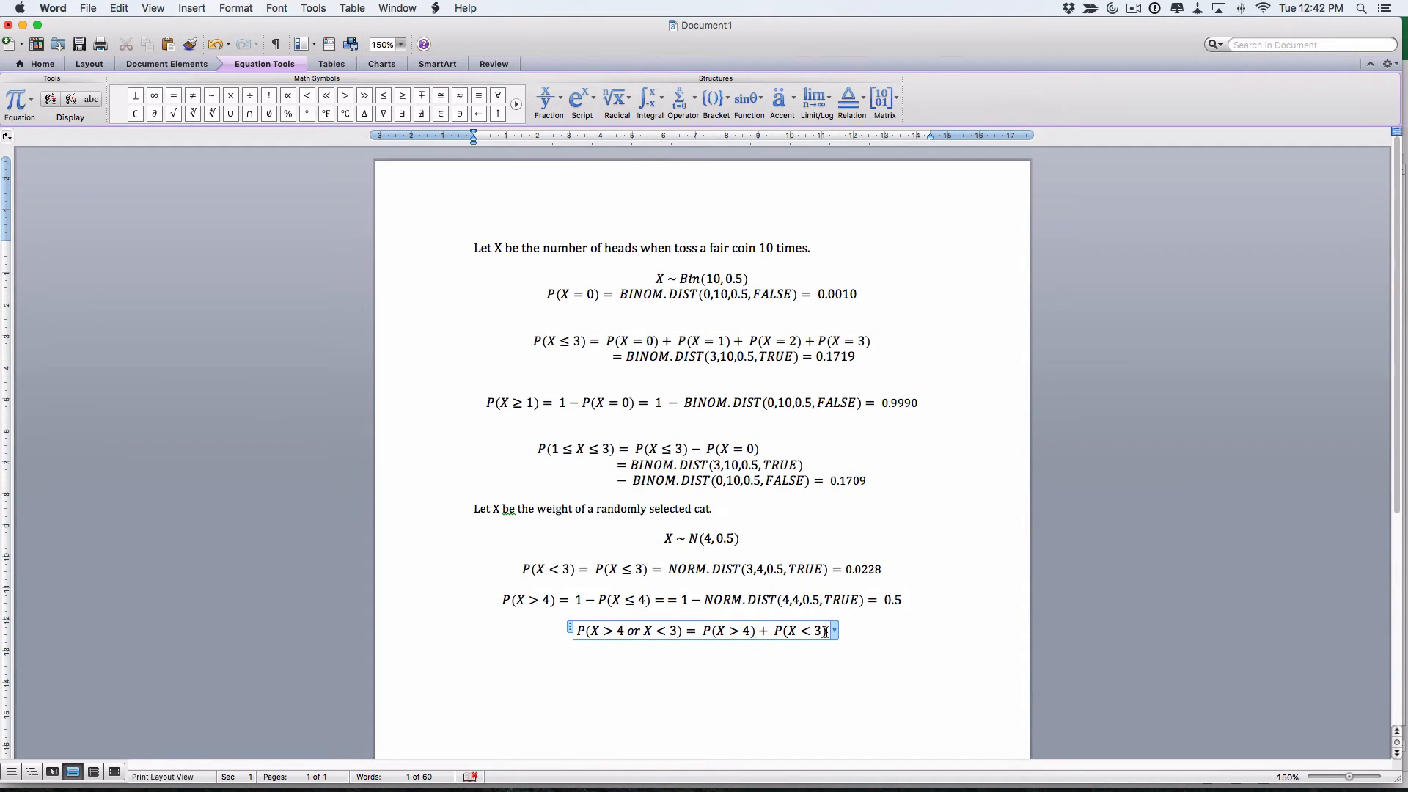
{"action": "type", "text": "=0.5"}
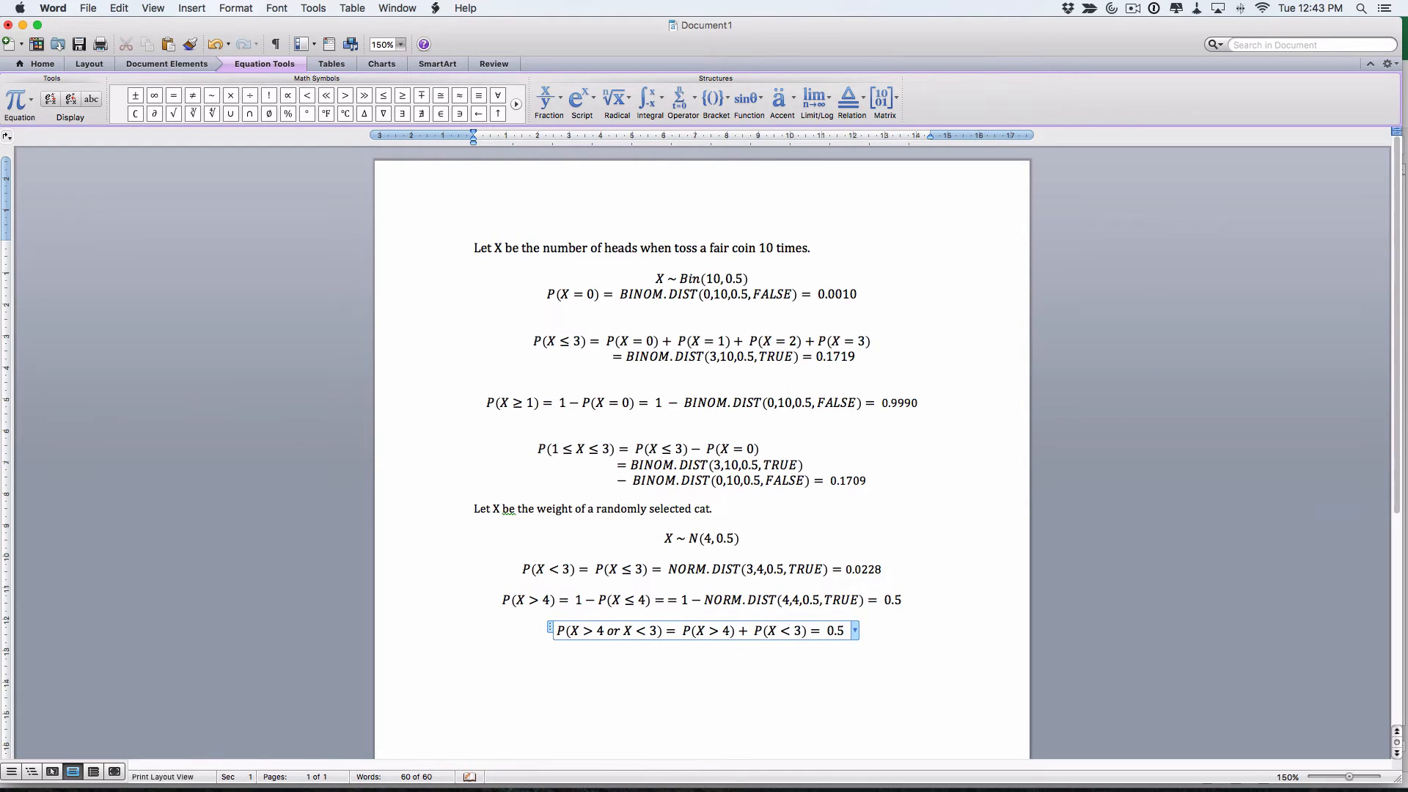
{"action": "type", "text": "+"}
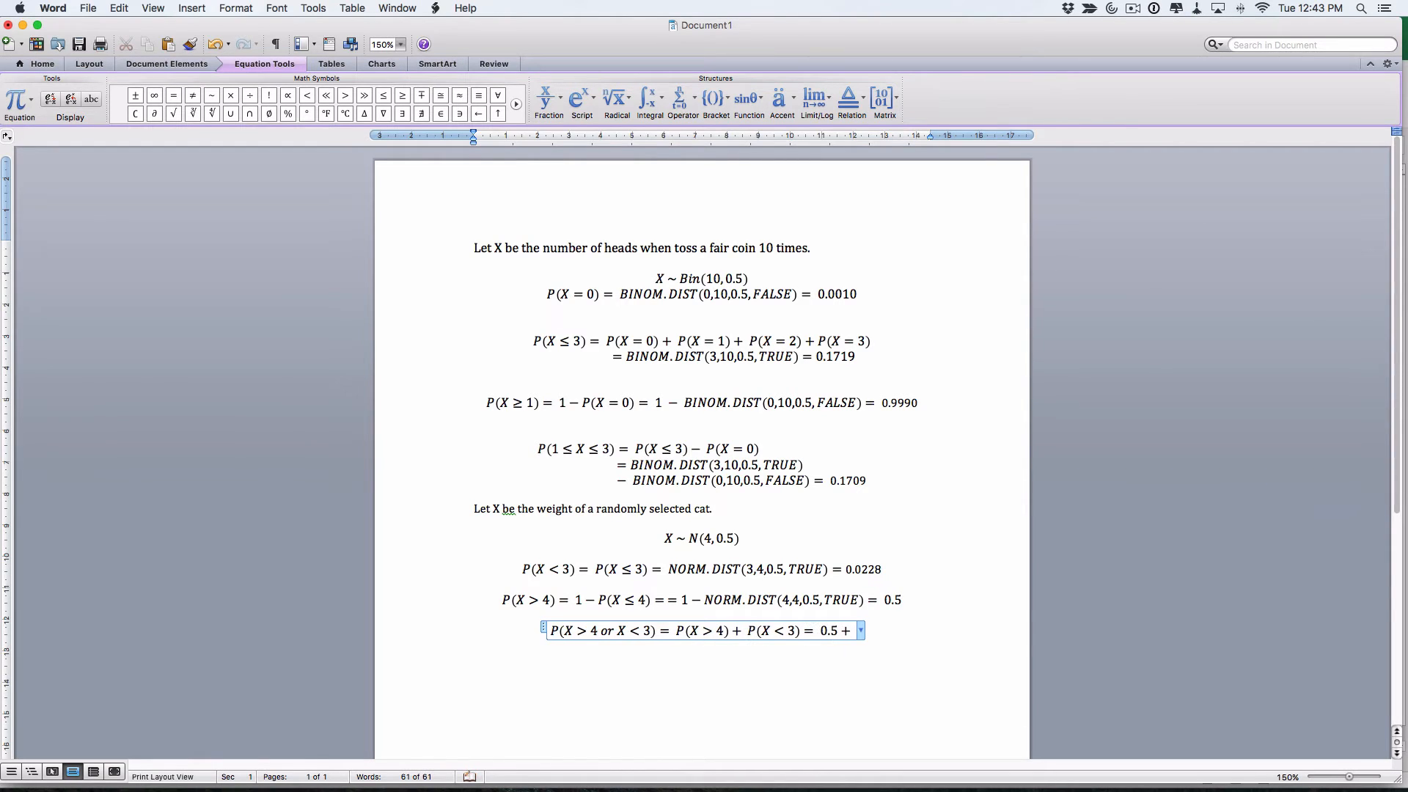
{"action": "type", "text": "0.1"}
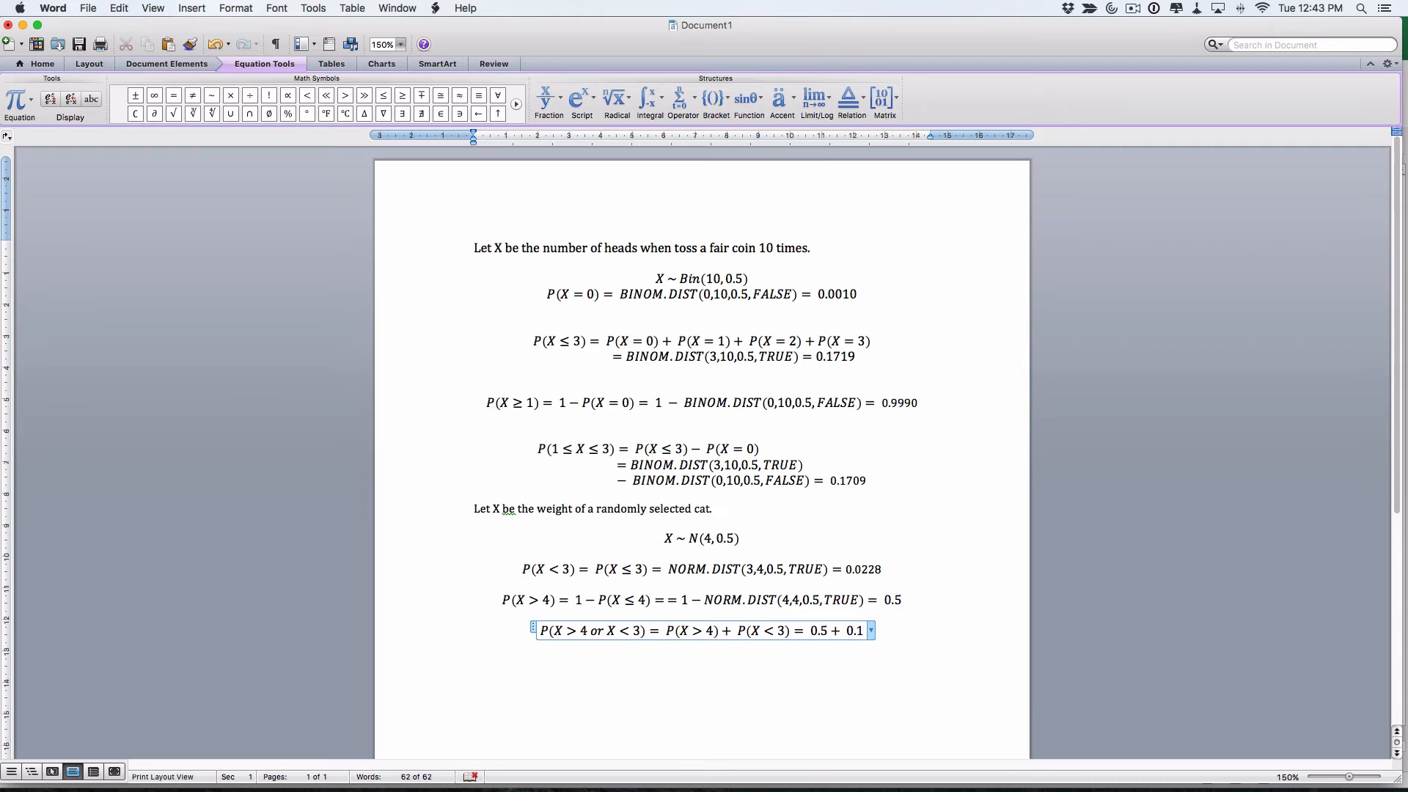
{"action": "type", "text": "719"}
{"action": "type", "text": "="}
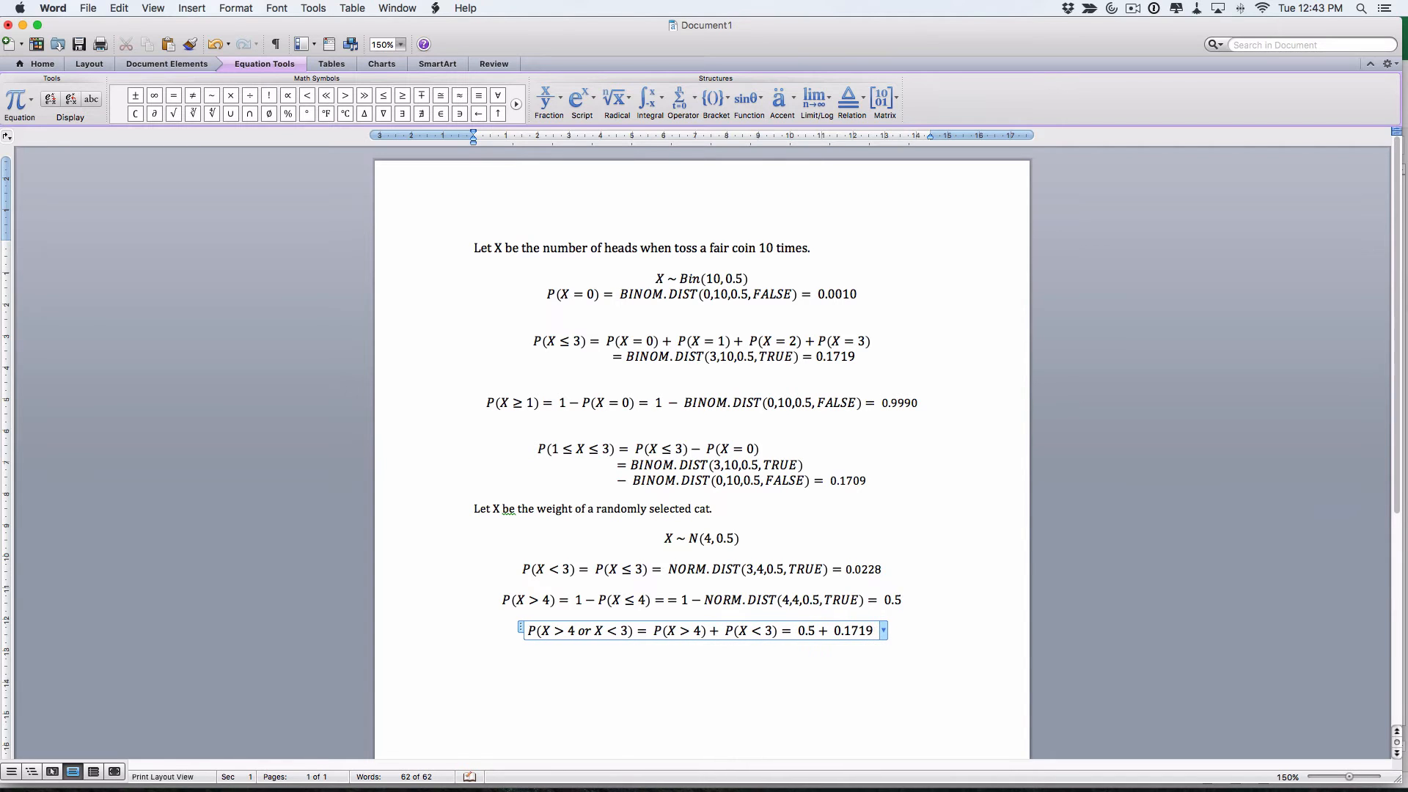
{"action": "key", "text": "super+Tab"}
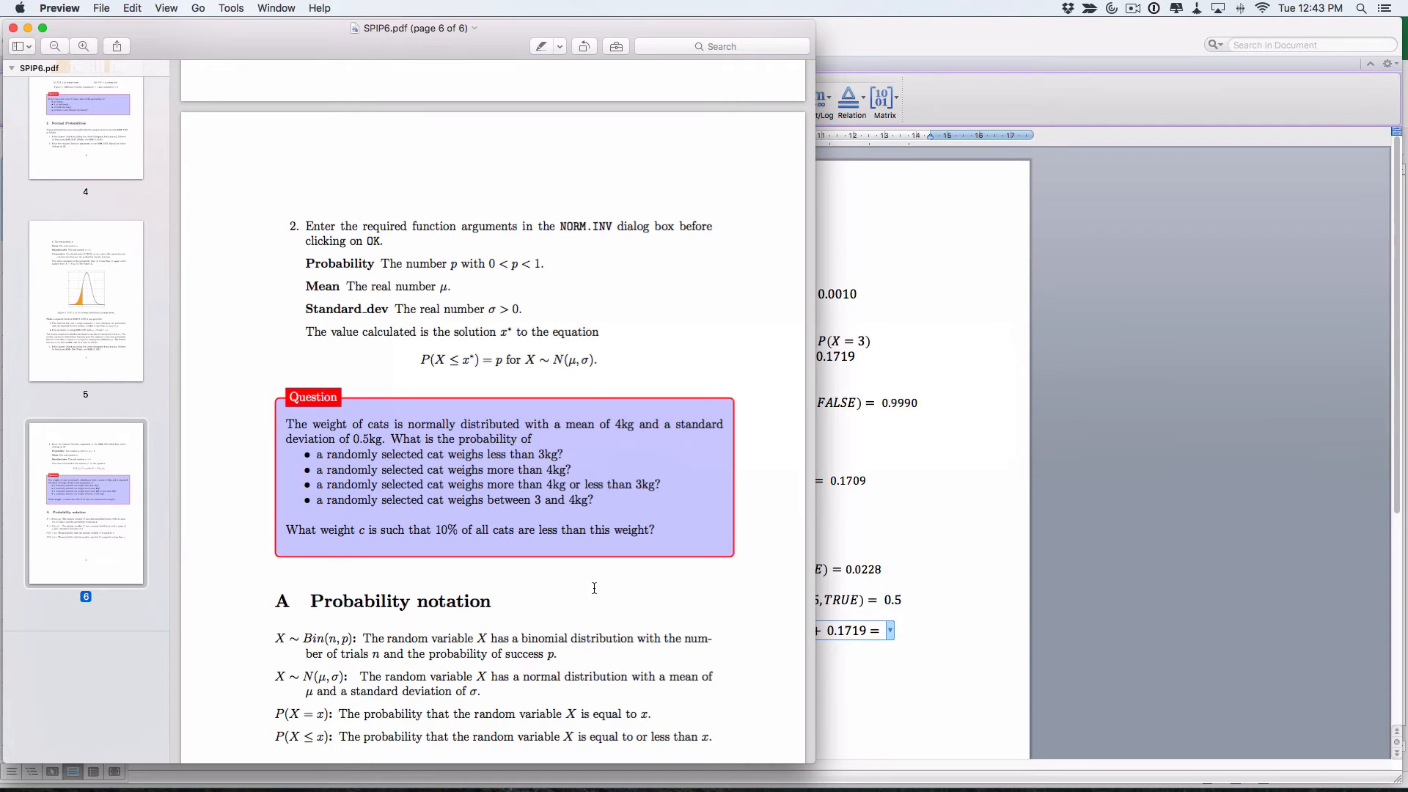
In Excel, enter =A5+A7 in cell A8 to sum the two probabilities
{"action": "key", "text": "super+Tab"}
{"action": "key", "text": "super+Tab"}
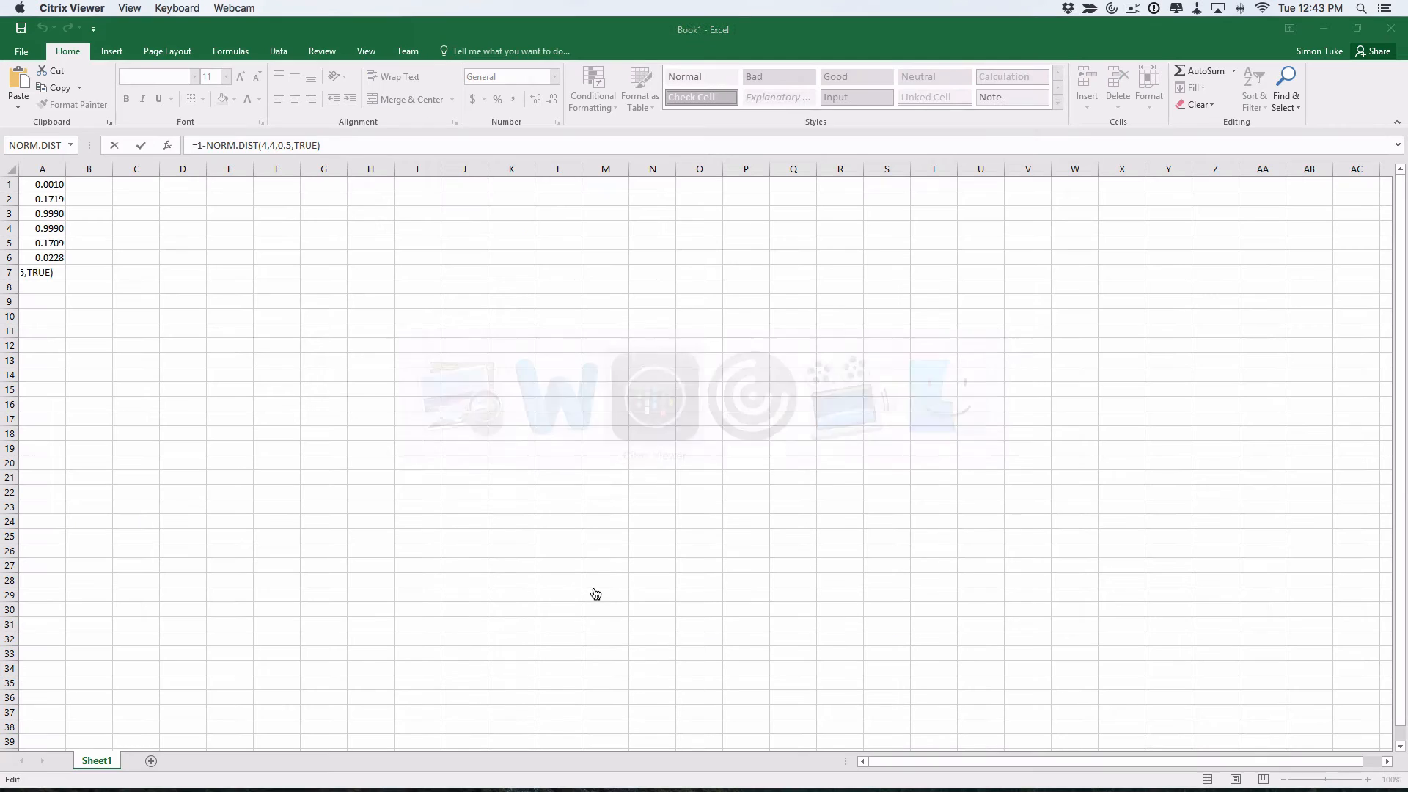
{"action": "type", "text": "="}
{"action": "left_click", "coordinate": [55, 291]}
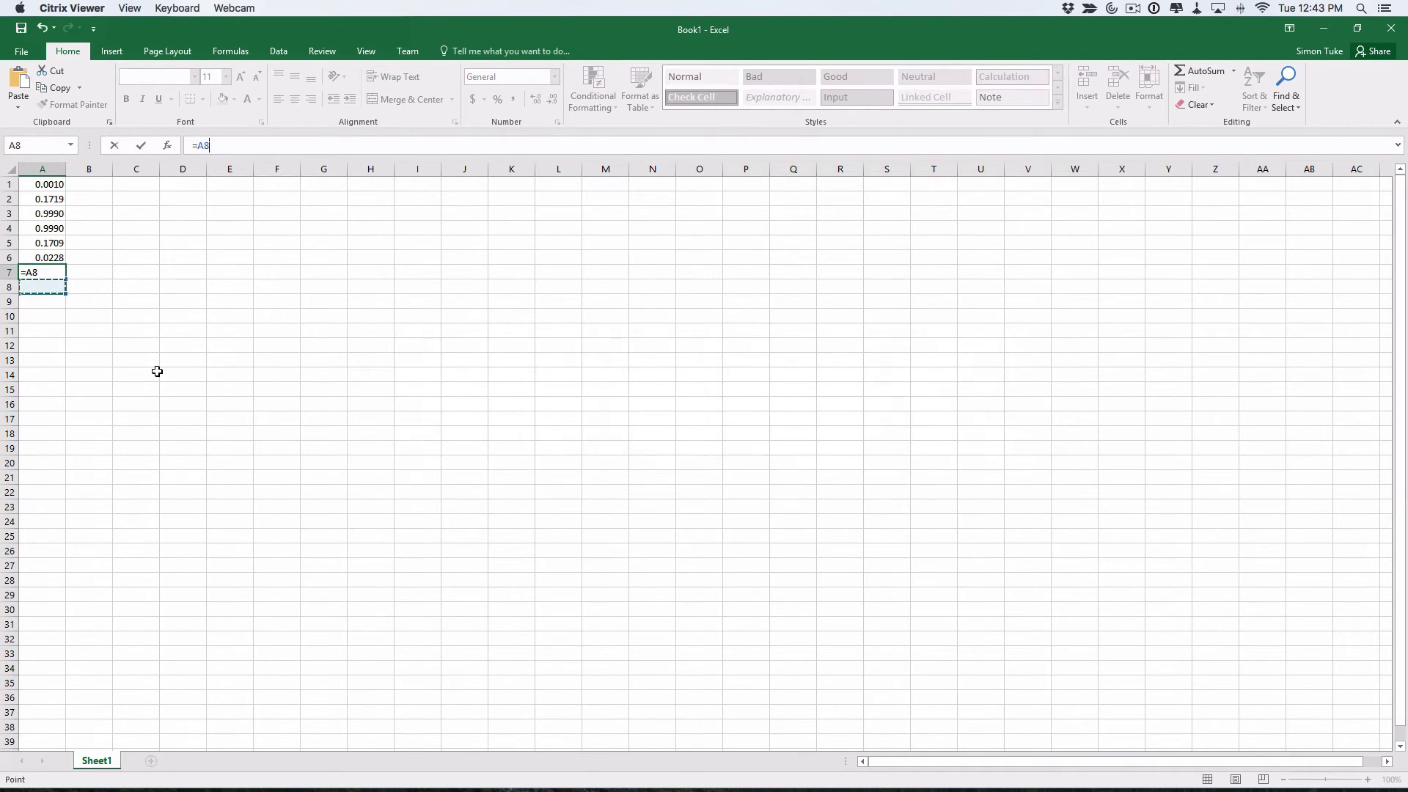
{"action": "key", "text": "Escape"}
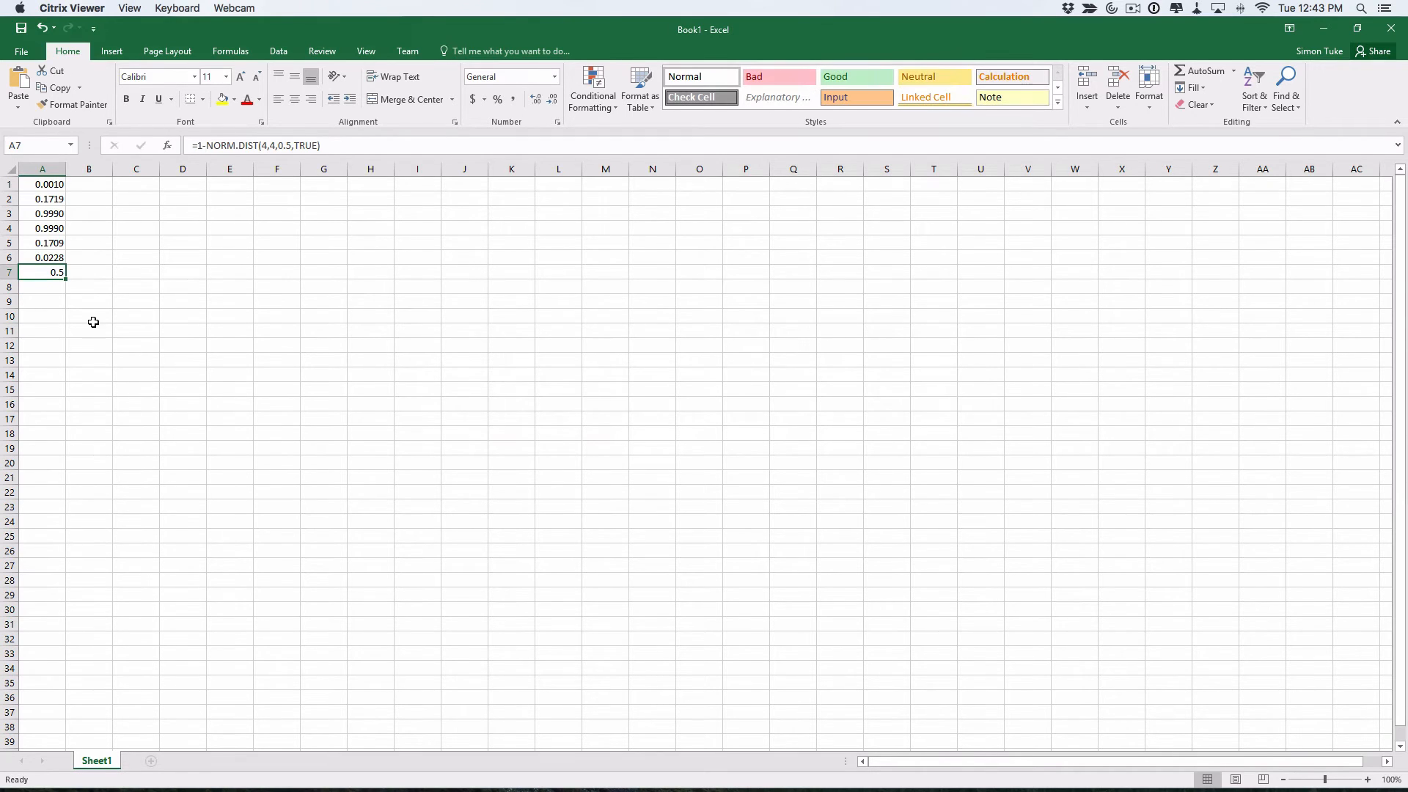
{"action": "left_click", "coordinate": [32, 284]}
{"action": "type", "text": "="}
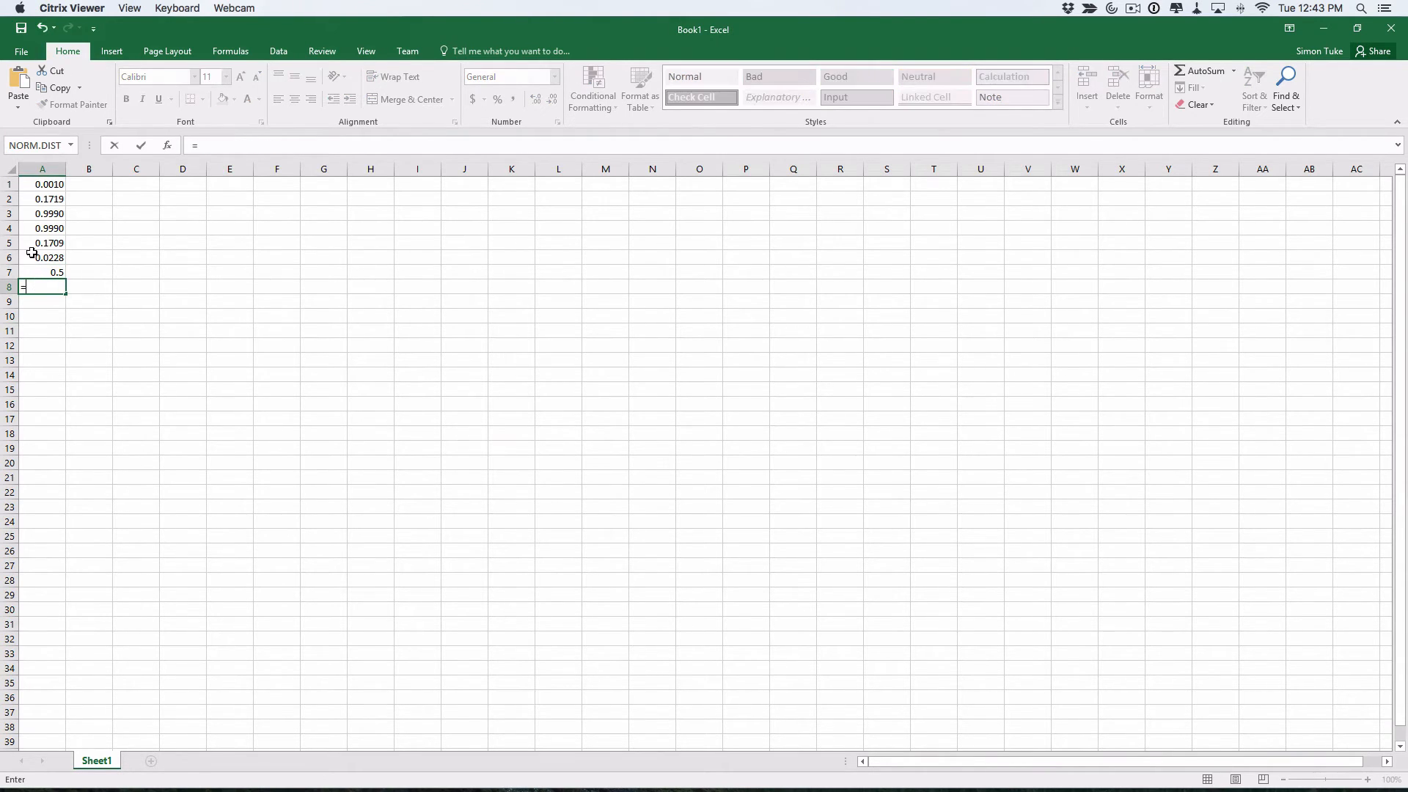
{"action": "left_click", "coordinate": [36, 272]}
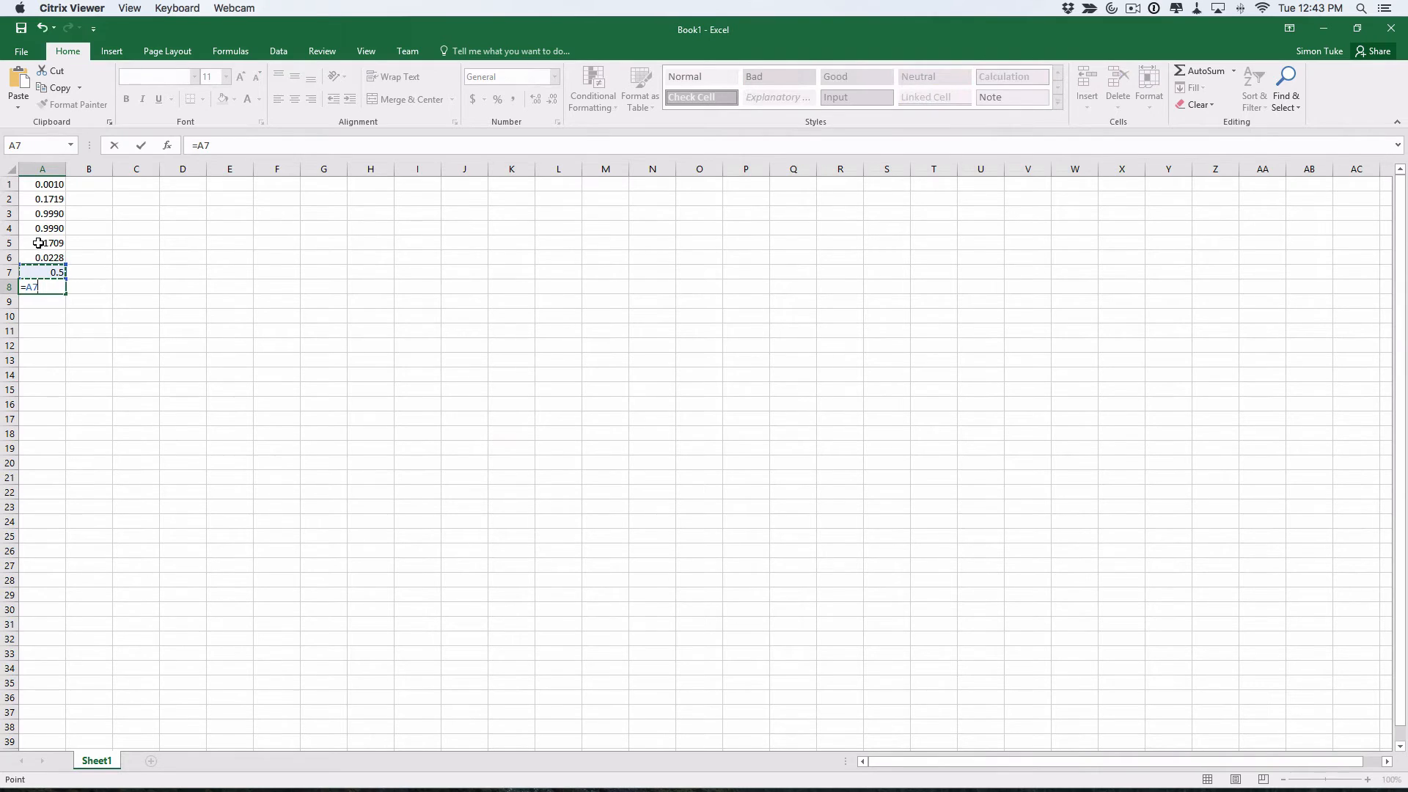
{"action": "left_click", "coordinate": [38, 243]}
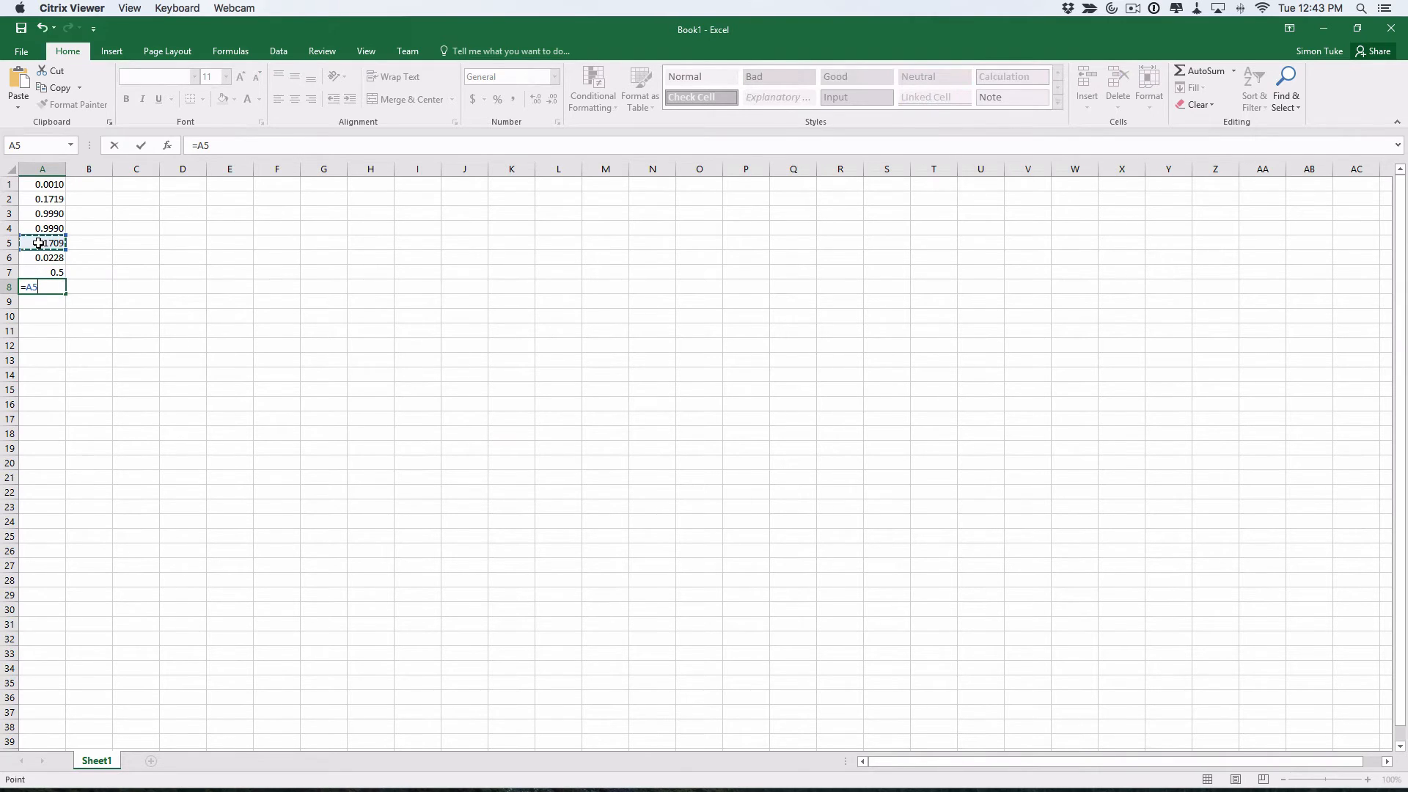
{"action": "type", "text": "+"}
{"action": "left_click", "coordinate": [44, 270]}
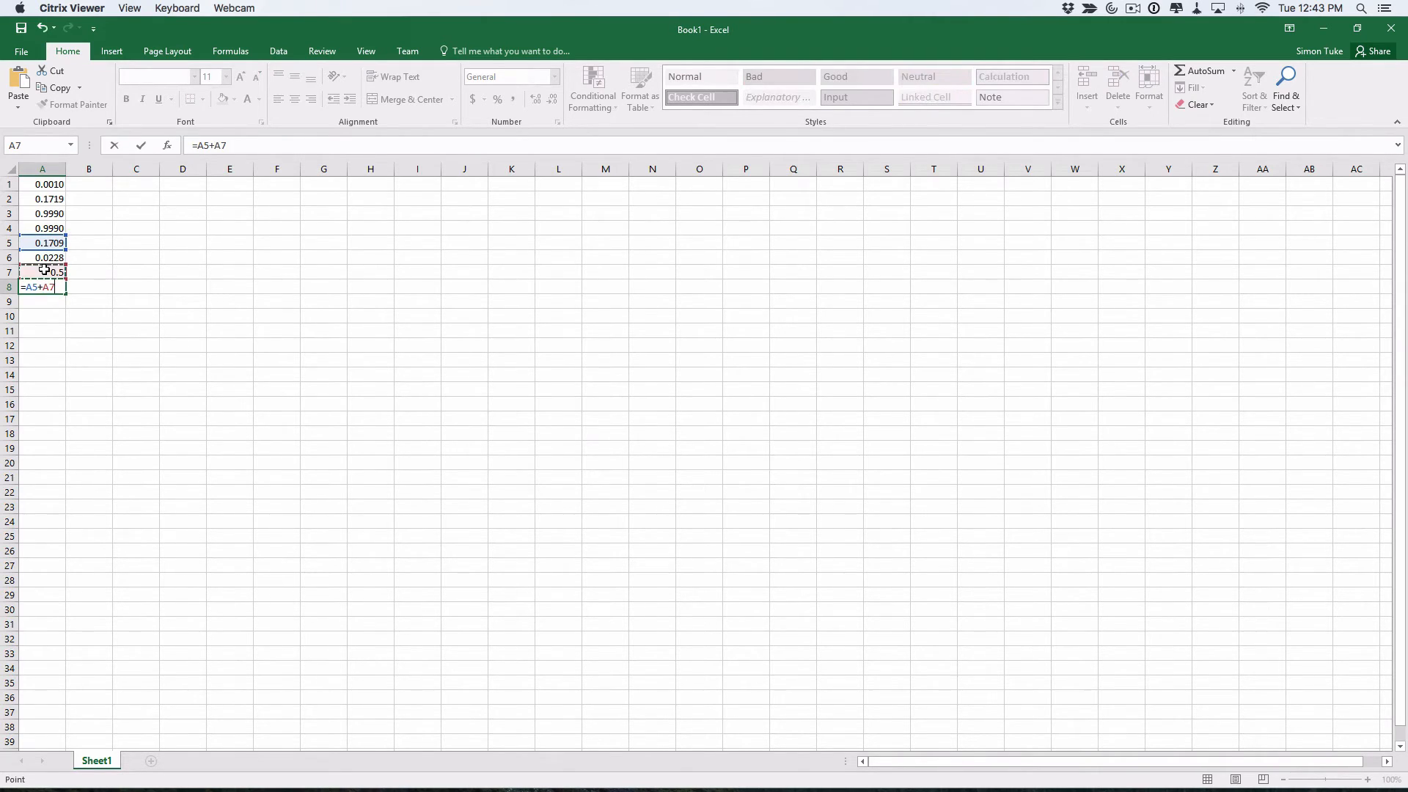
{"action": "key", "text": "Return"}
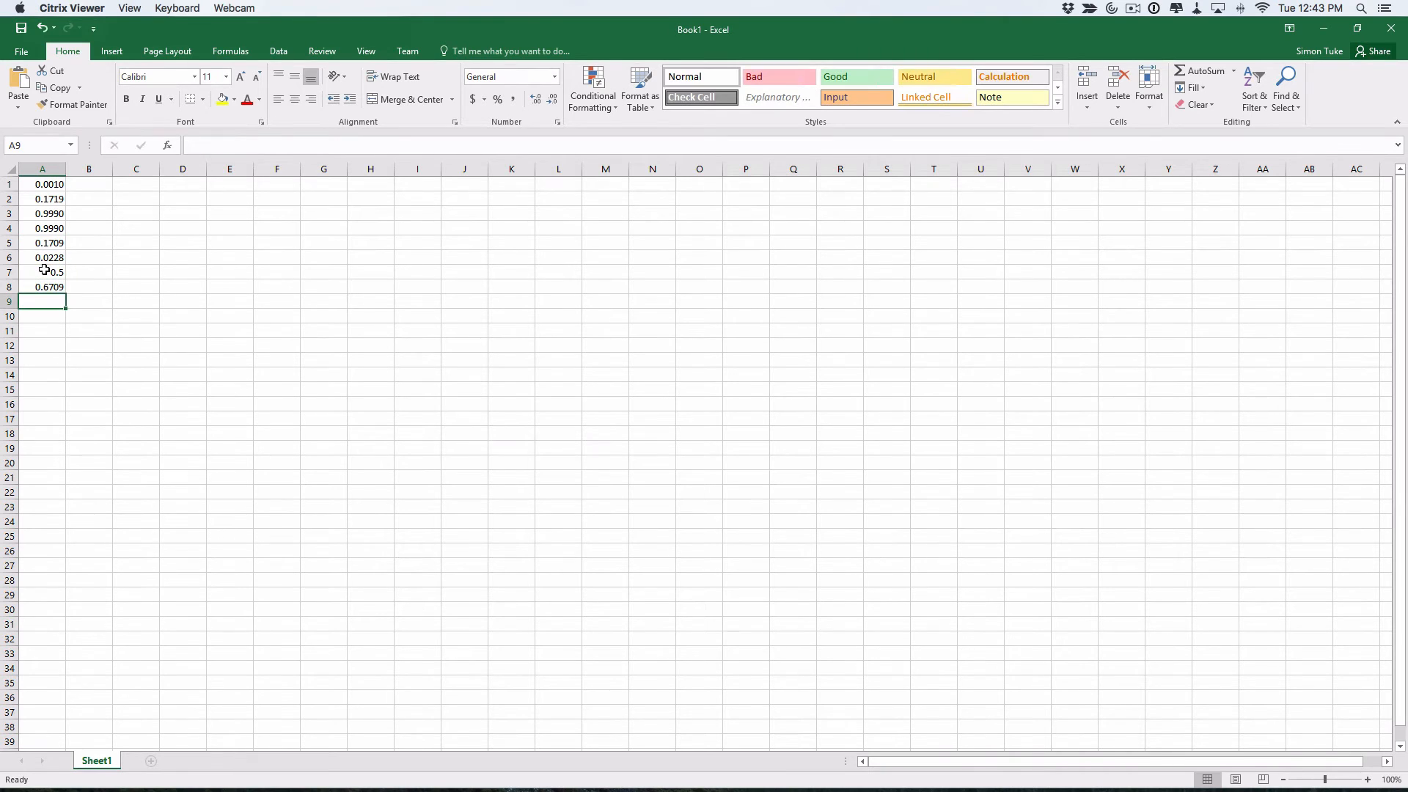
Copy the 0.6709 result from A8 and paste it after the equation's final equals sign in Word
{"action": "left_click", "coordinate": [49, 288]}
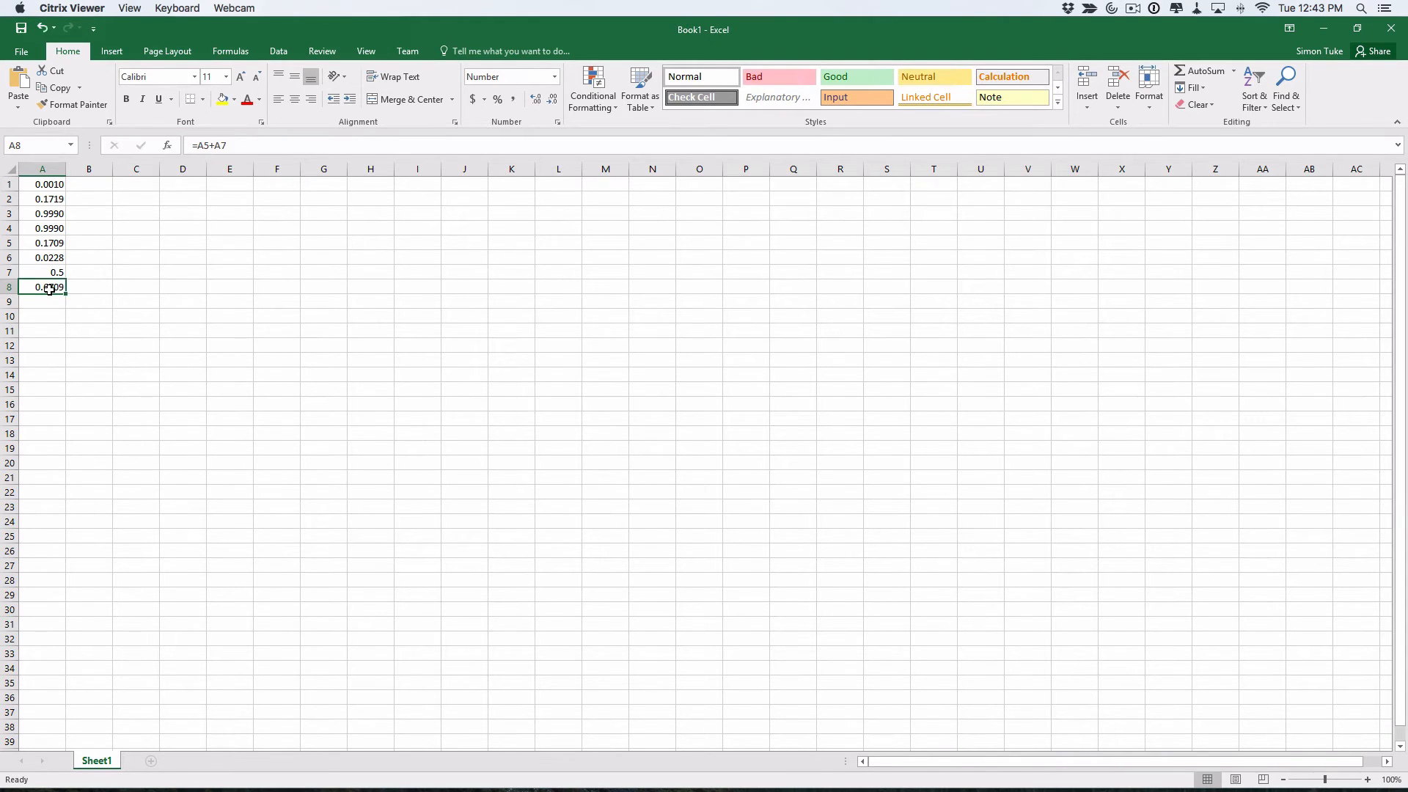
{"action": "key", "text": "super+c"}
{"action": "key", "text": "super+Tab"}
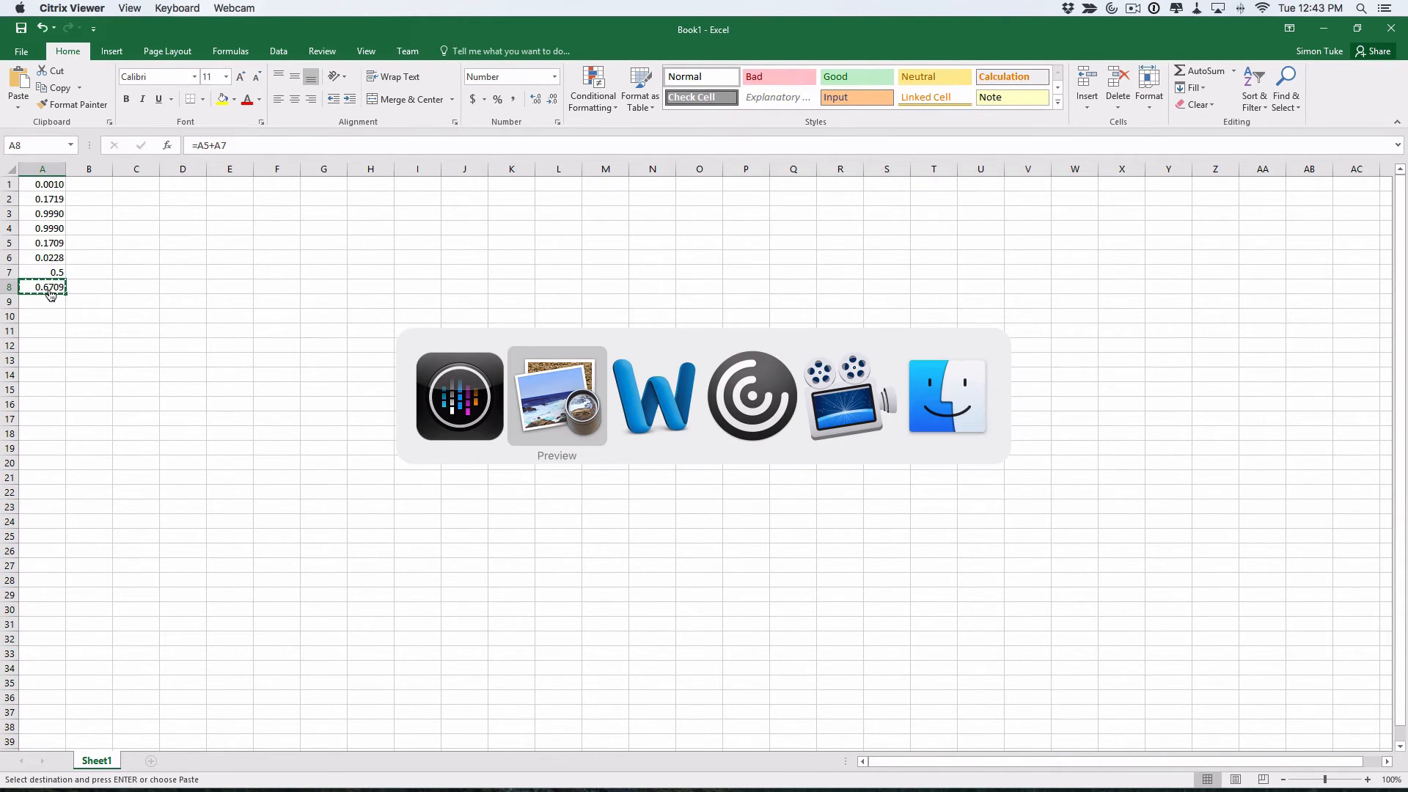
{"action": "key", "text": "super+Tab"}
{"action": "key", "text": "super+v"}
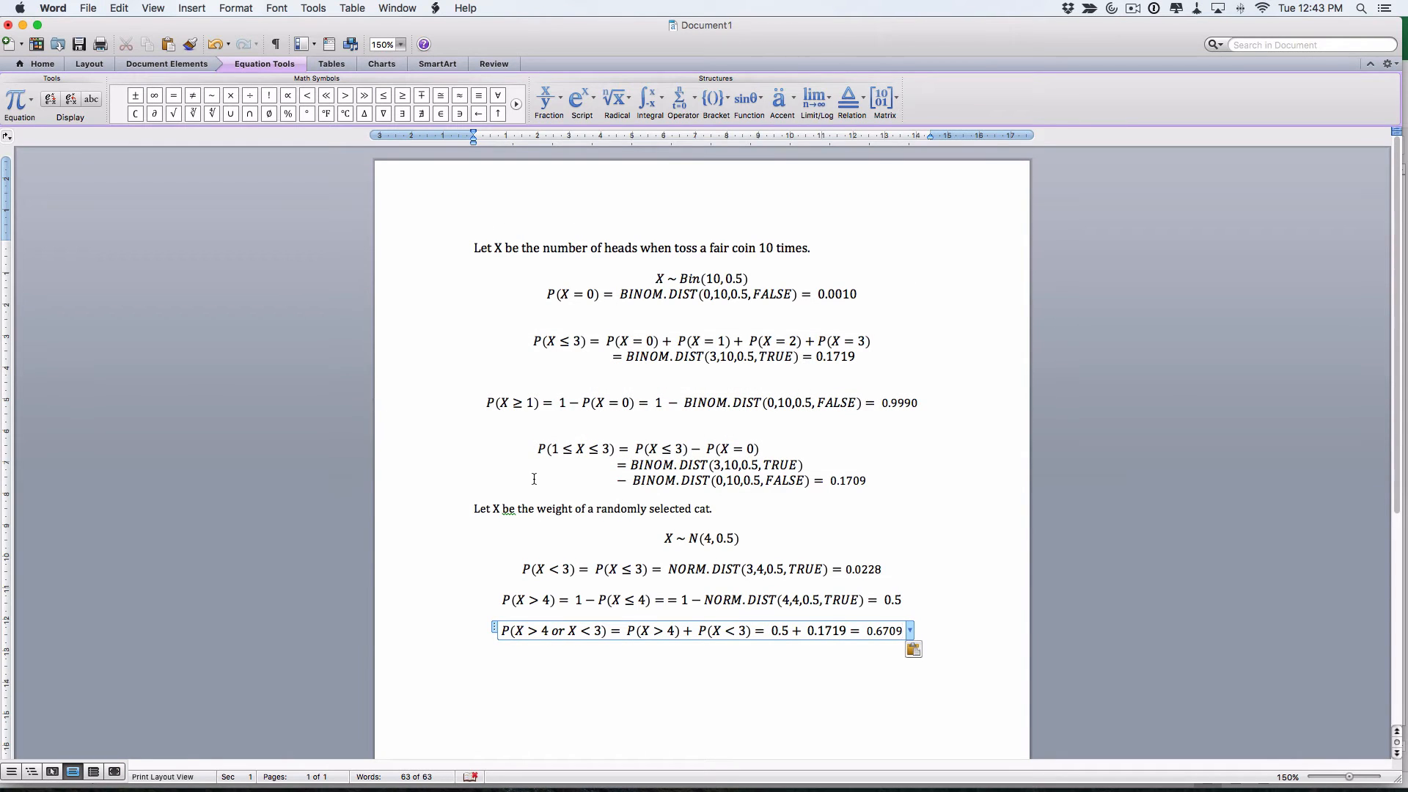
Check the cat questions in the PDF, then return to Word and start a blank line below the equation
{"action": "key", "text": "super+Tab"}
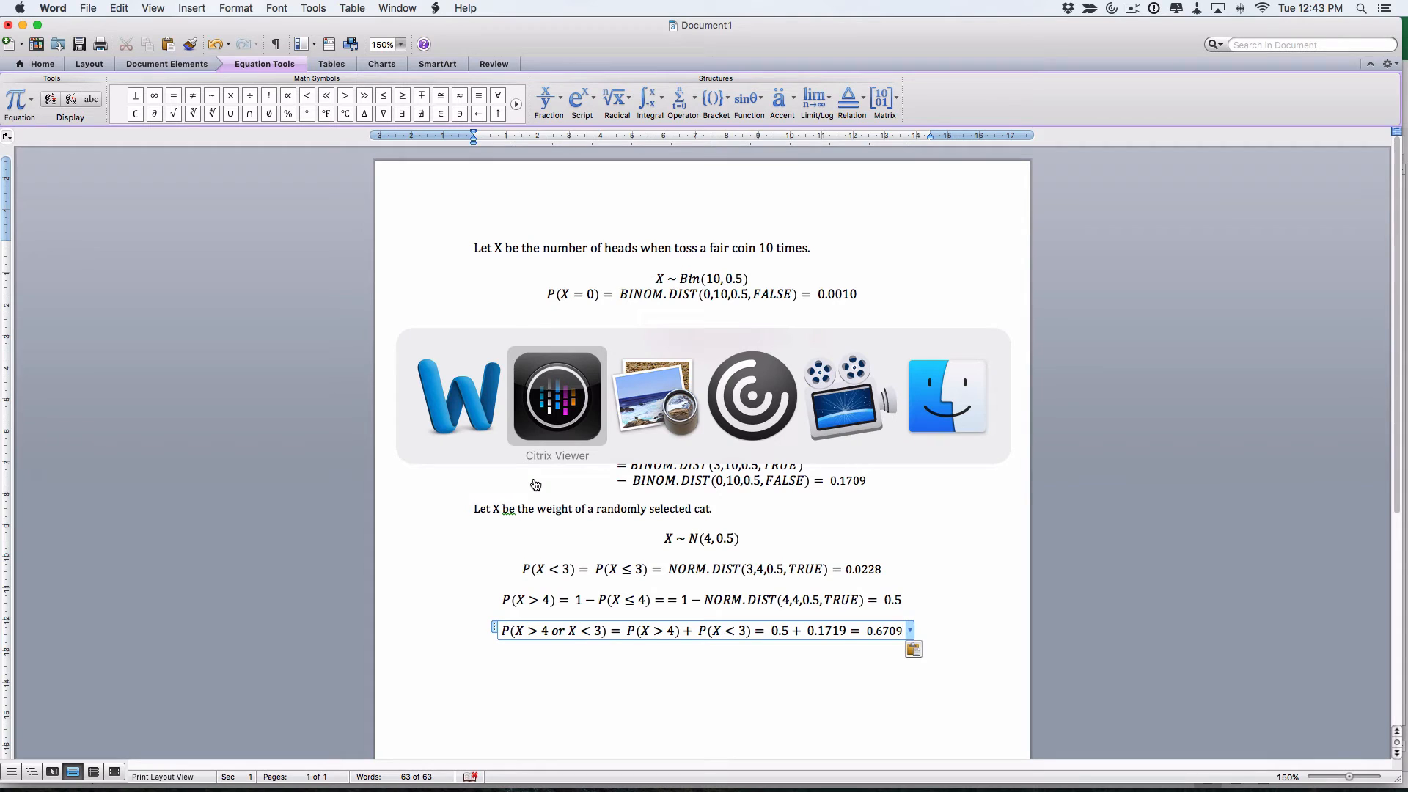
{"action": "key", "text": "super+Tab"}
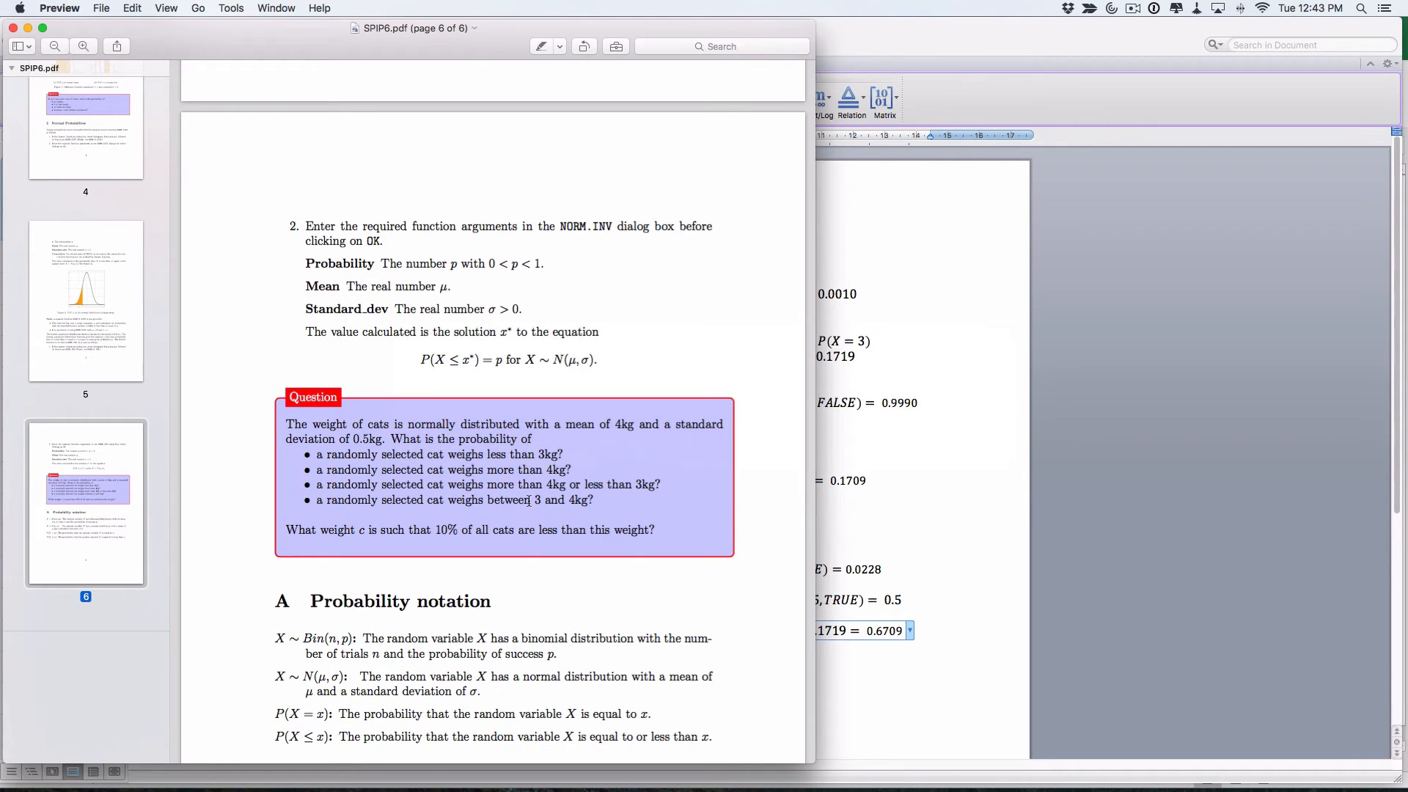
{"action": "left_click", "coordinate": [878, 684]}
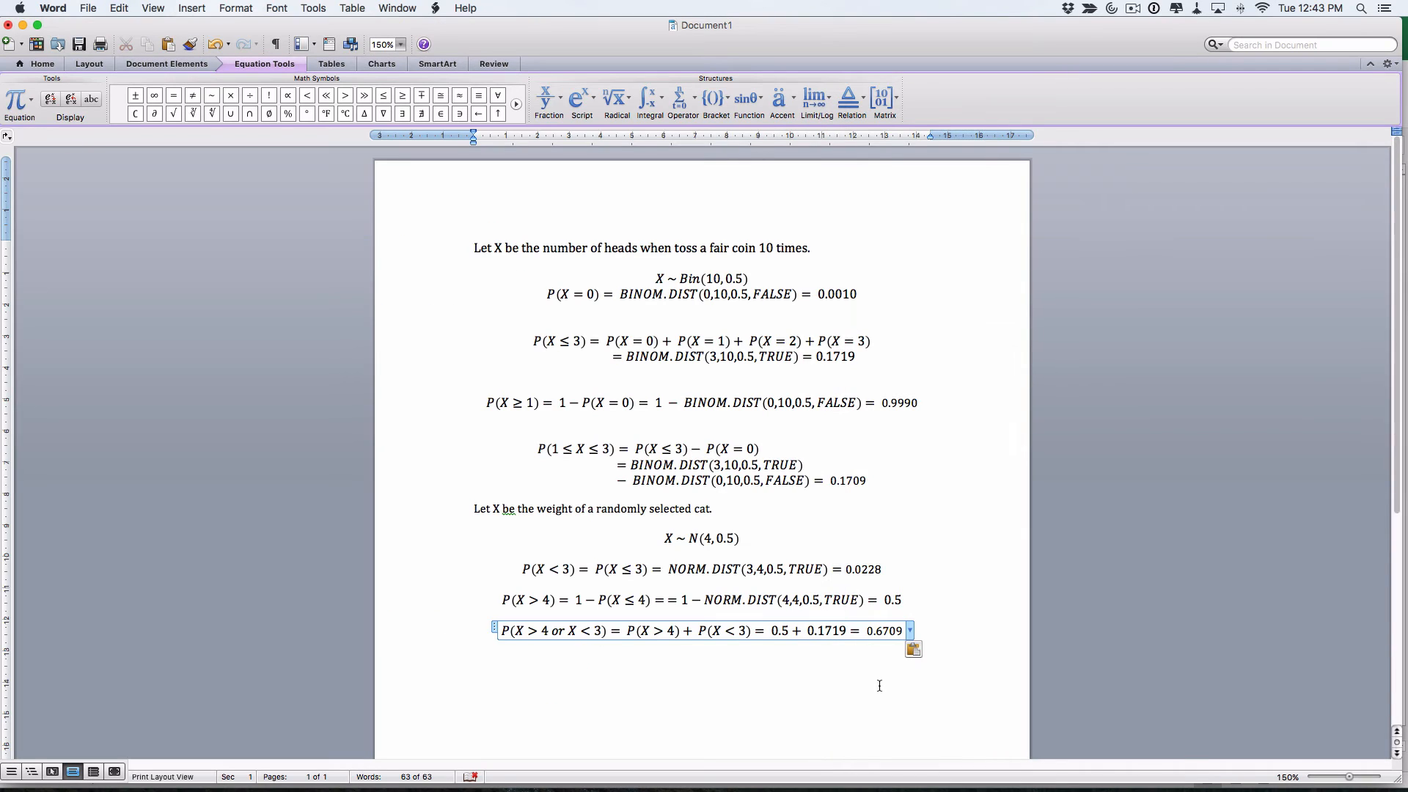
{"action": "key", "text": "Return"}
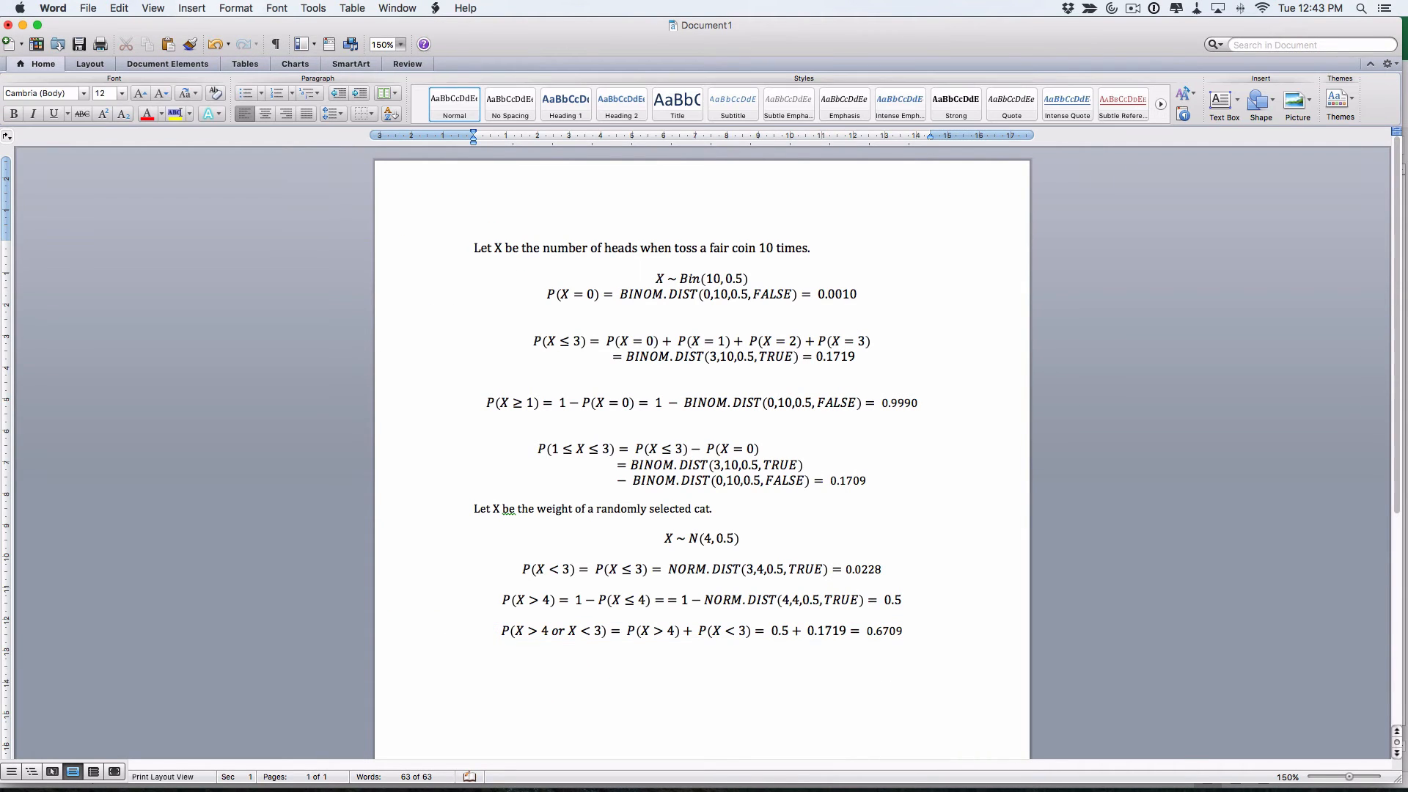
Insert a new equation beginning P(3 ≤ X, fixing the stray symbol
{"action": "key", "text": "ctrl+equal"}
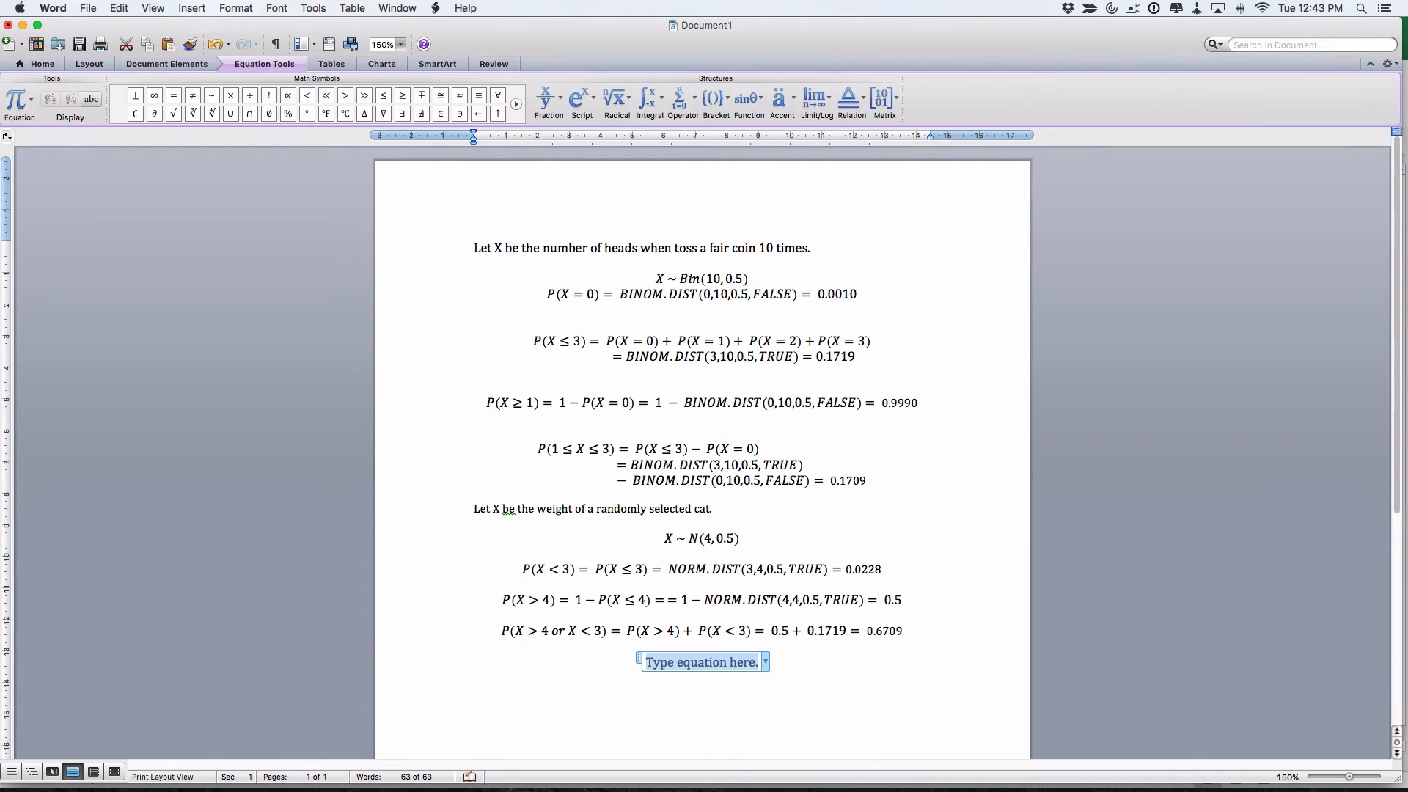
{"action": "type", "text": "P("}
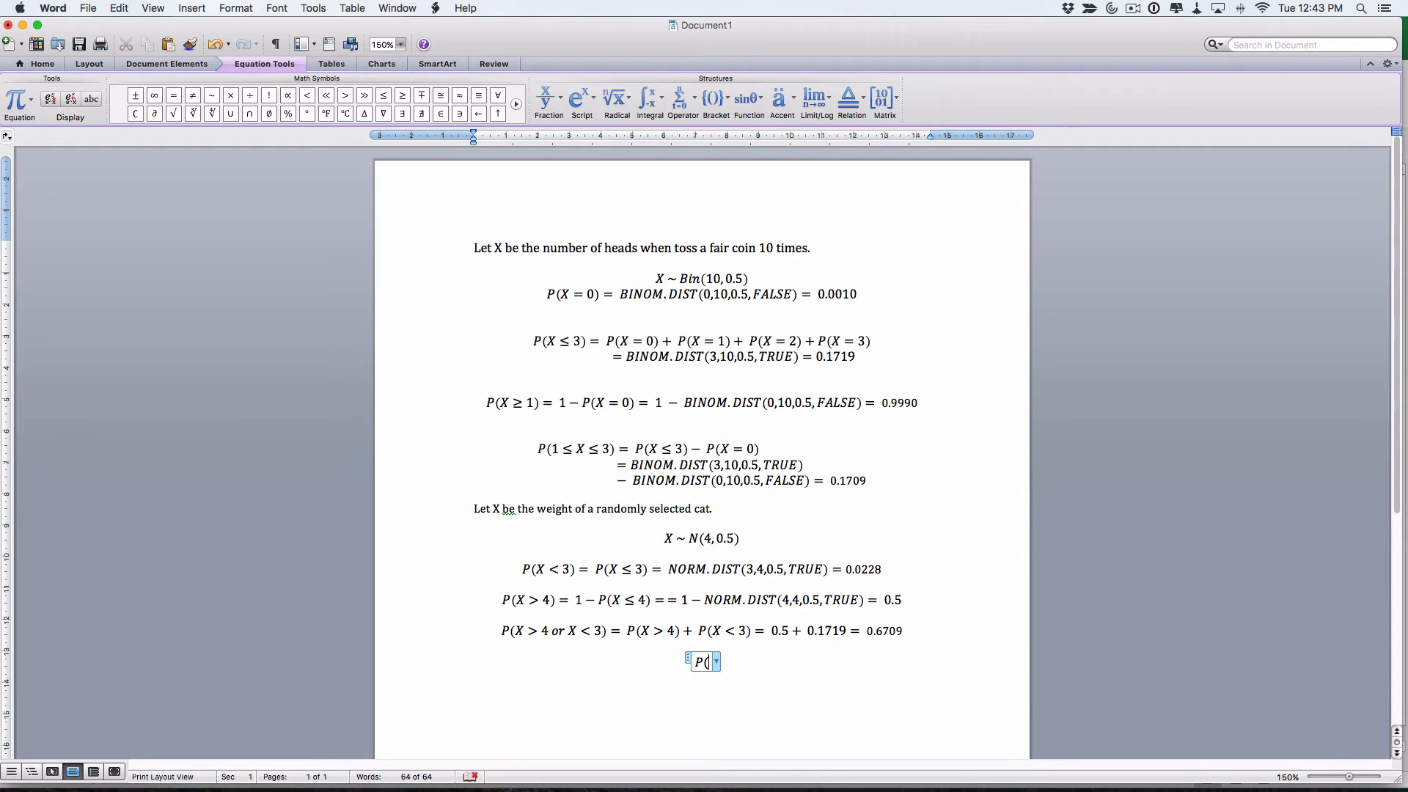
{"action": "type", "text": "X\\le"}
{"action": "key", "text": "Left"}
{"action": "key", "text": "BackSpace"}
{"action": "type", "text": "3"}
{"action": "key", "text": "Right"}
{"action": "key", "text": "Right"}
{"action": "key", "text": "Left"}
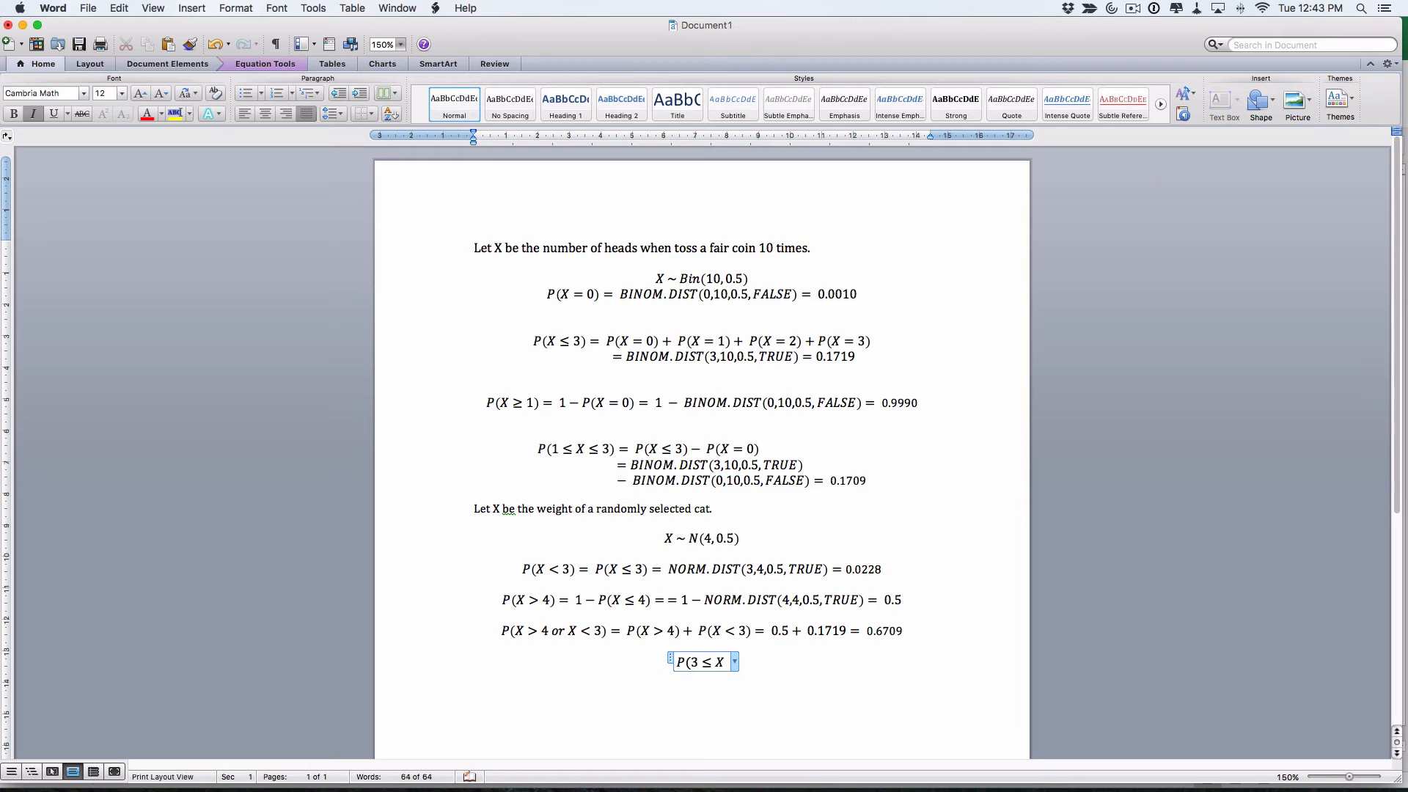
Continue it as ≤ 4) = P(X ≤ 4) − P(X ≤ 3) =, replacing the stray # with 3
{"action": "type", "text": "X<=4"}
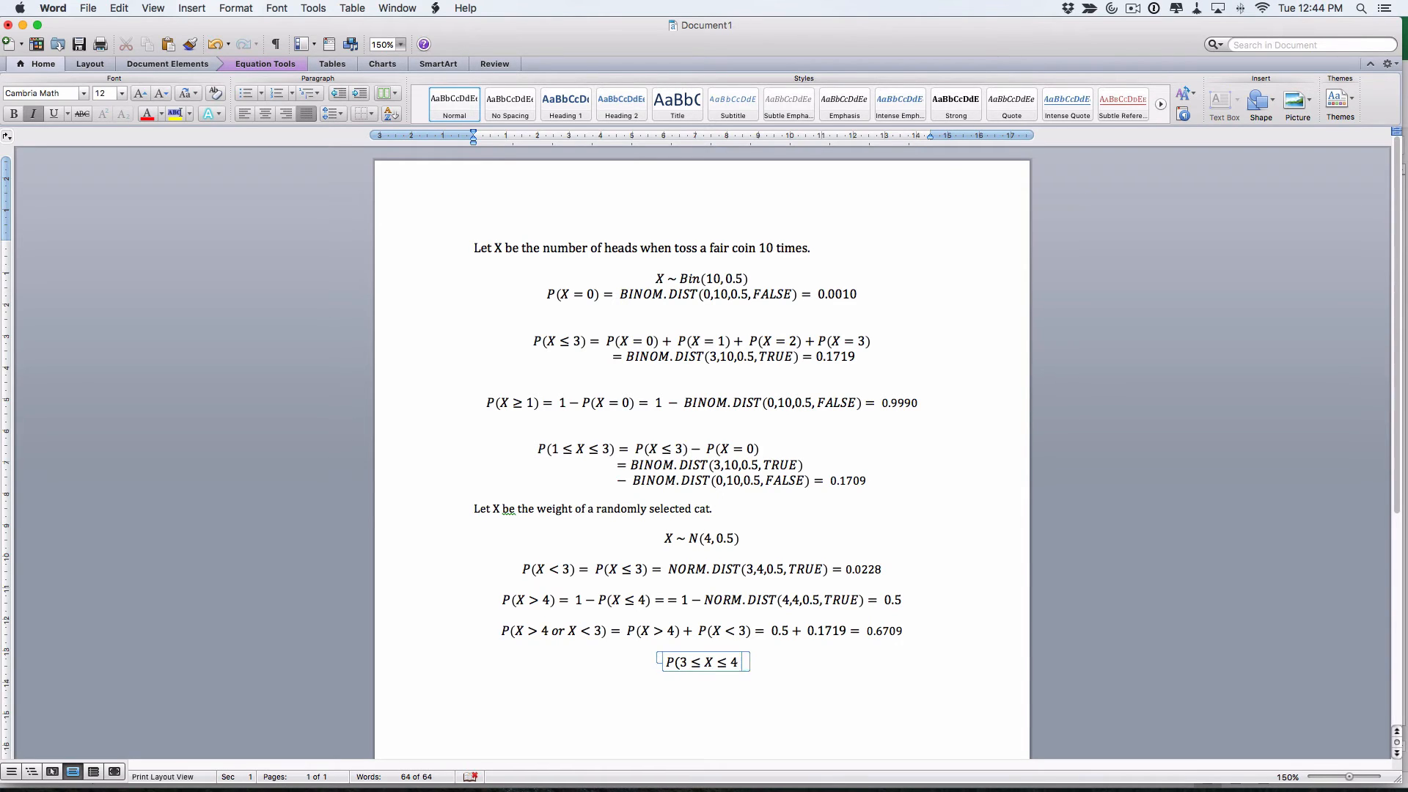
{"action": "type", "text": ")="}
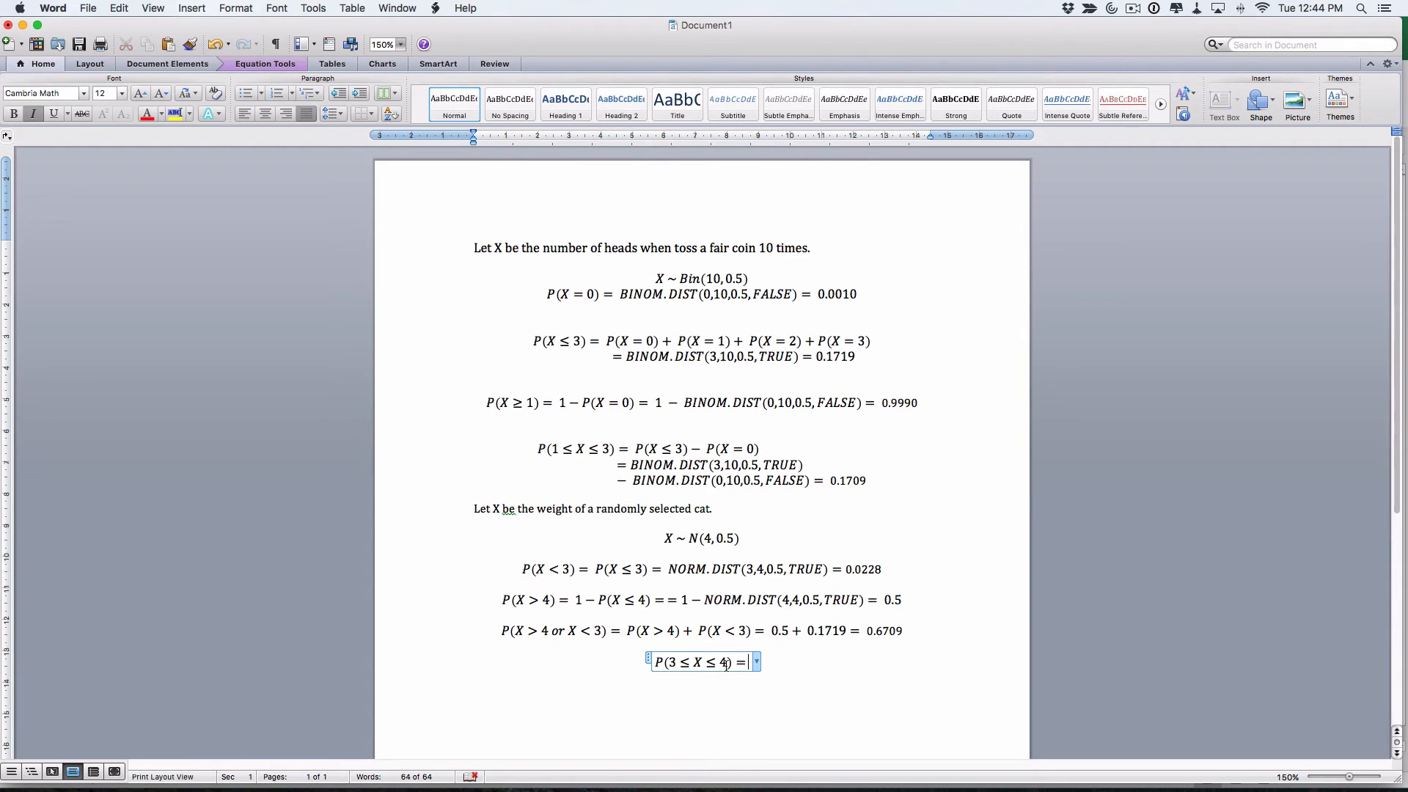
{"action": "type", "text": "P"}
{"action": "type", "text": "X\\le 4"}
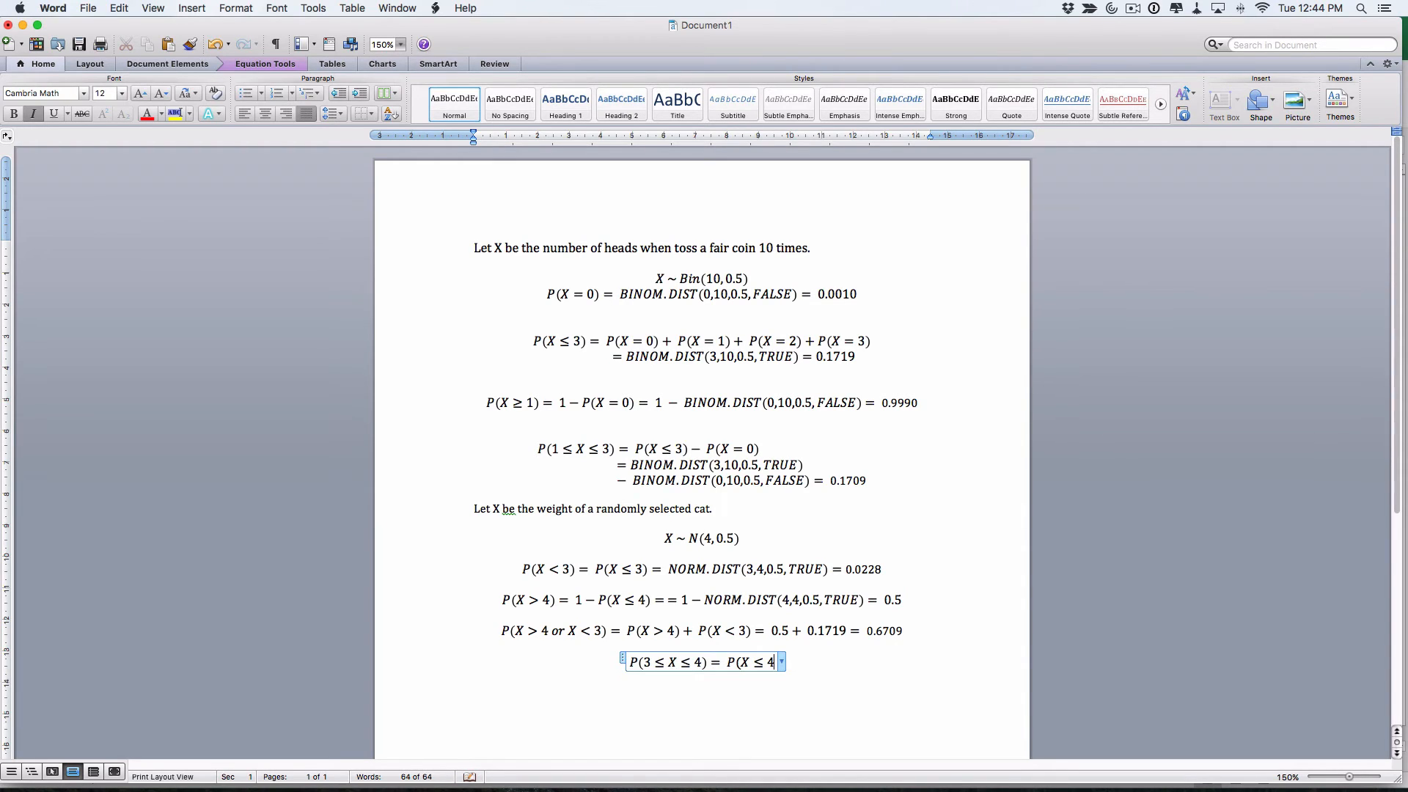
{"action": "type", "text": ")"}
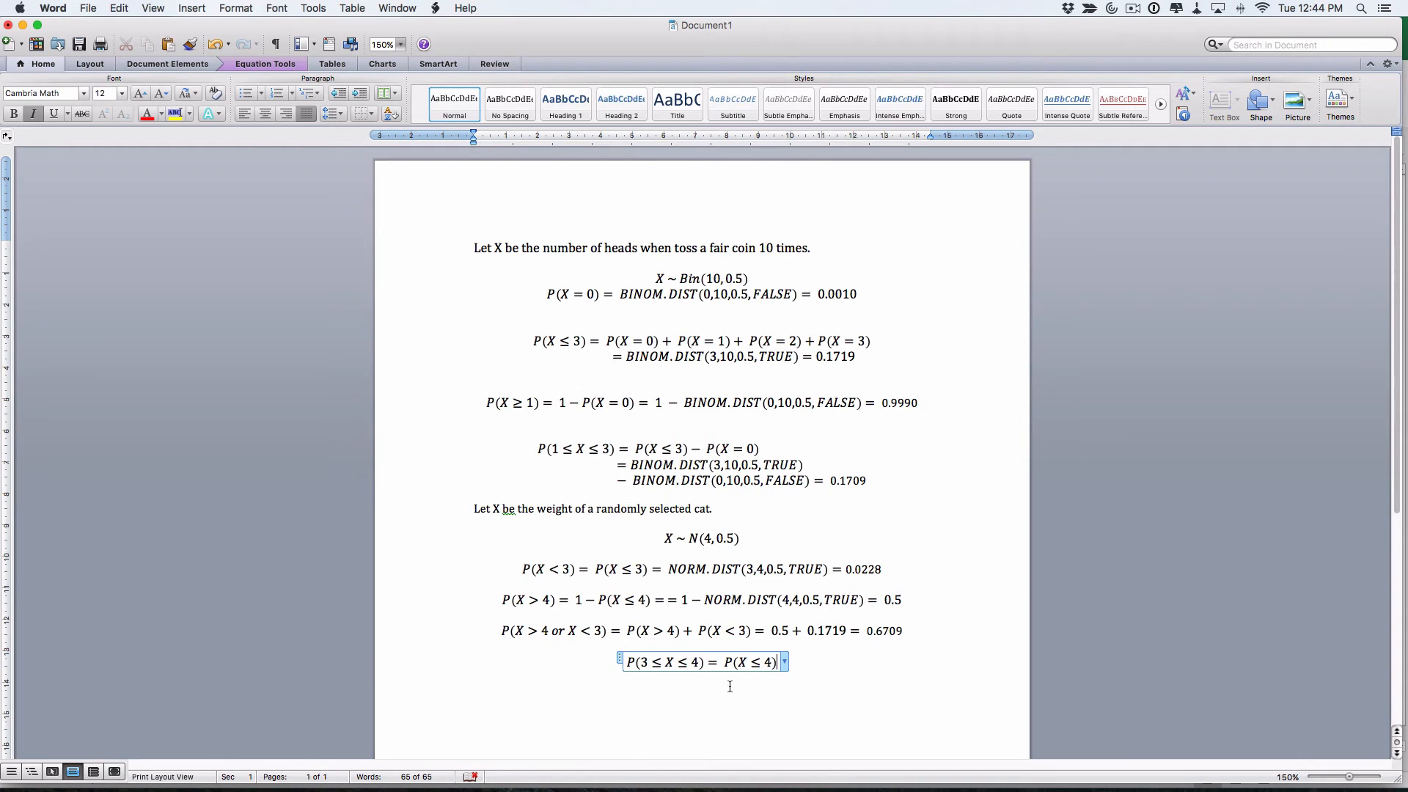
{"action": "type", "text": "-P("}
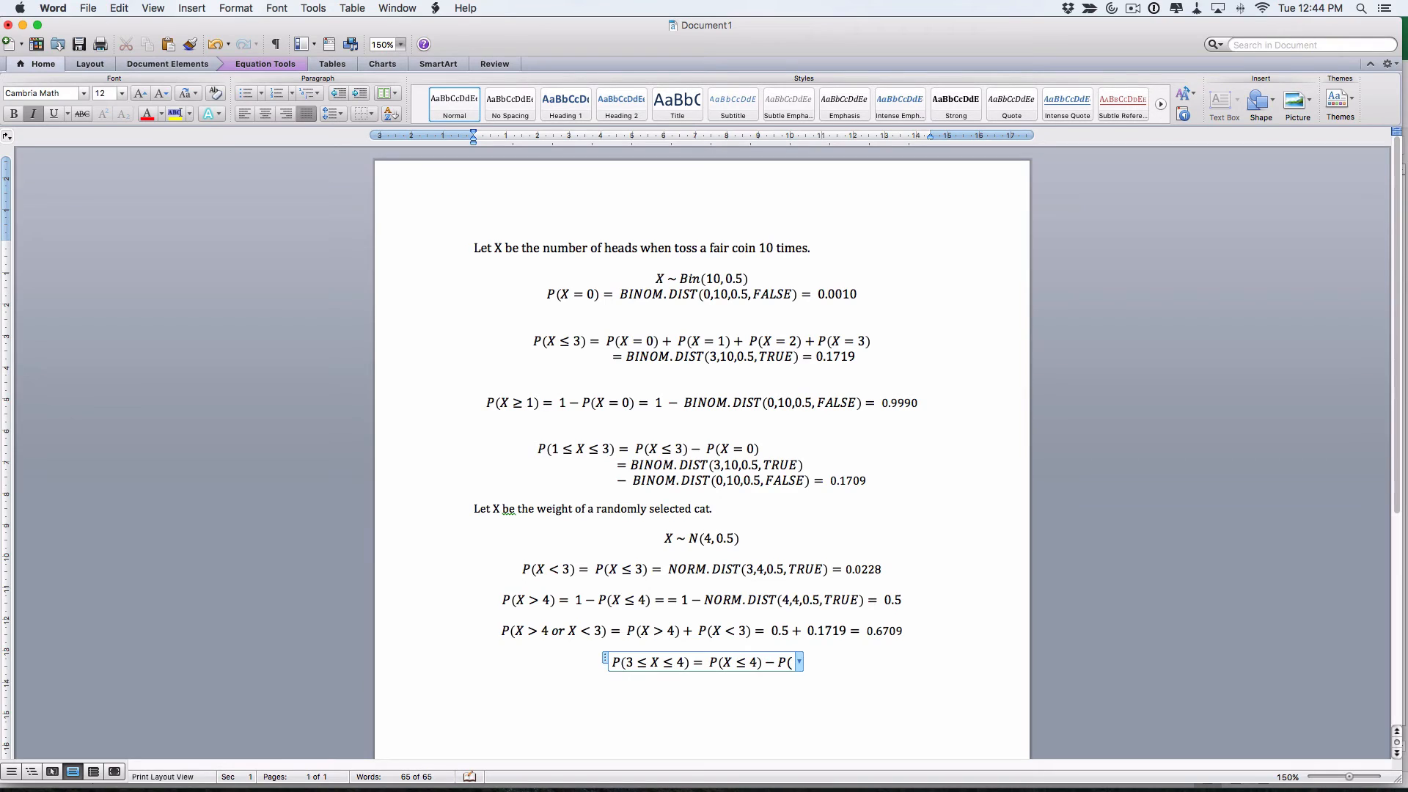
{"action": "type", "text": "X<="}
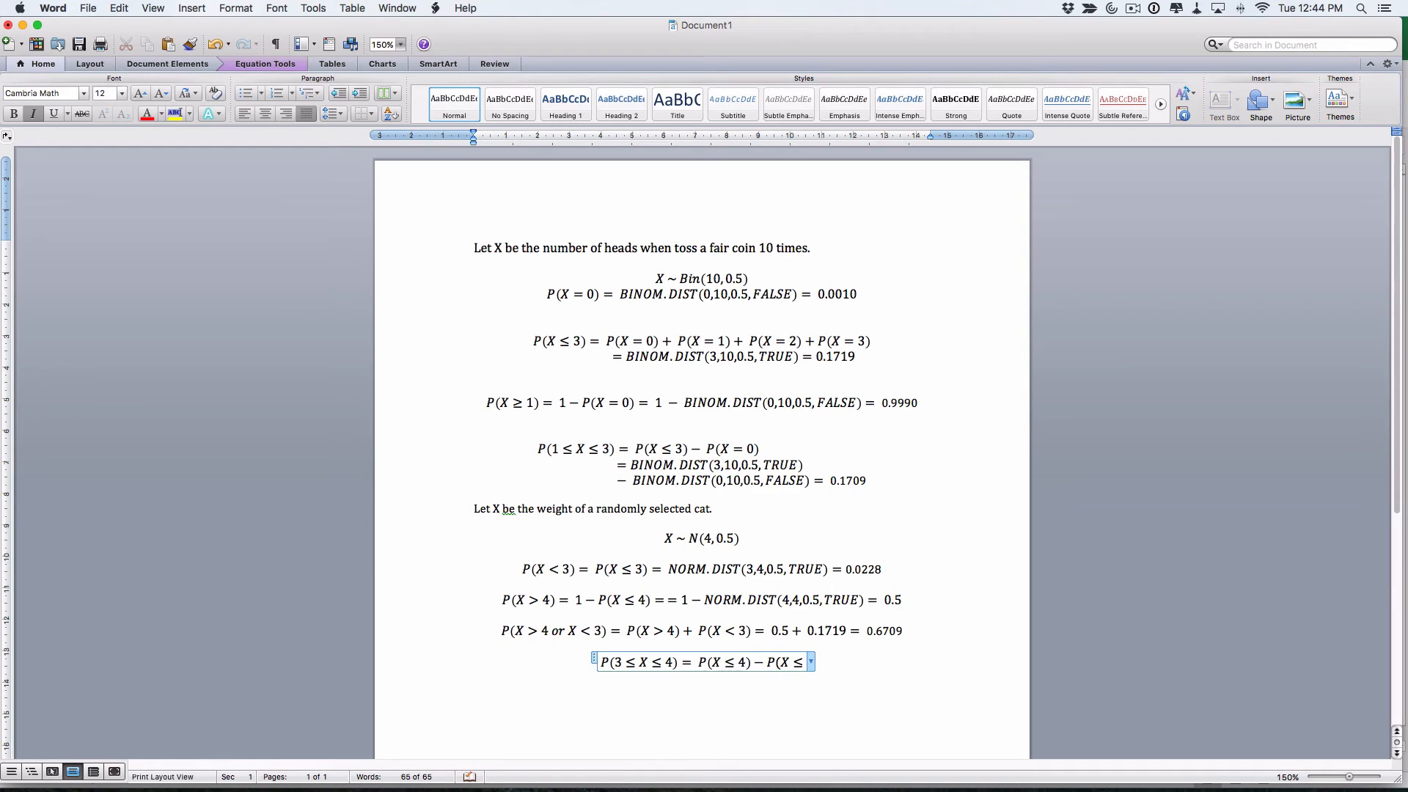
{"action": "type", "text": "#)"}
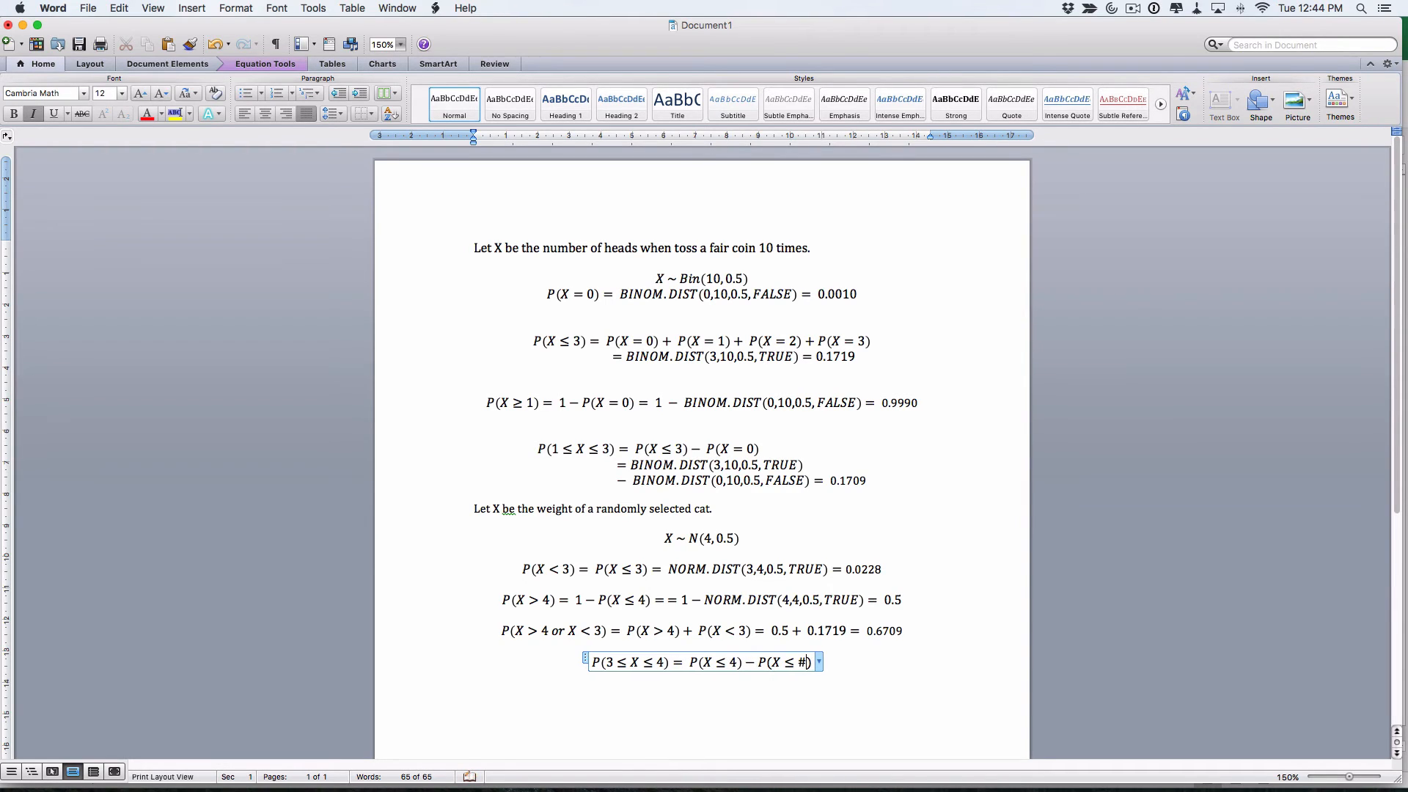
{"action": "key", "text": "Left"}
{"action": "key", "text": "BackSpace"}
{"action": "type", "text": "3) ="}
{"action": "key", "text": "super+Tab"}
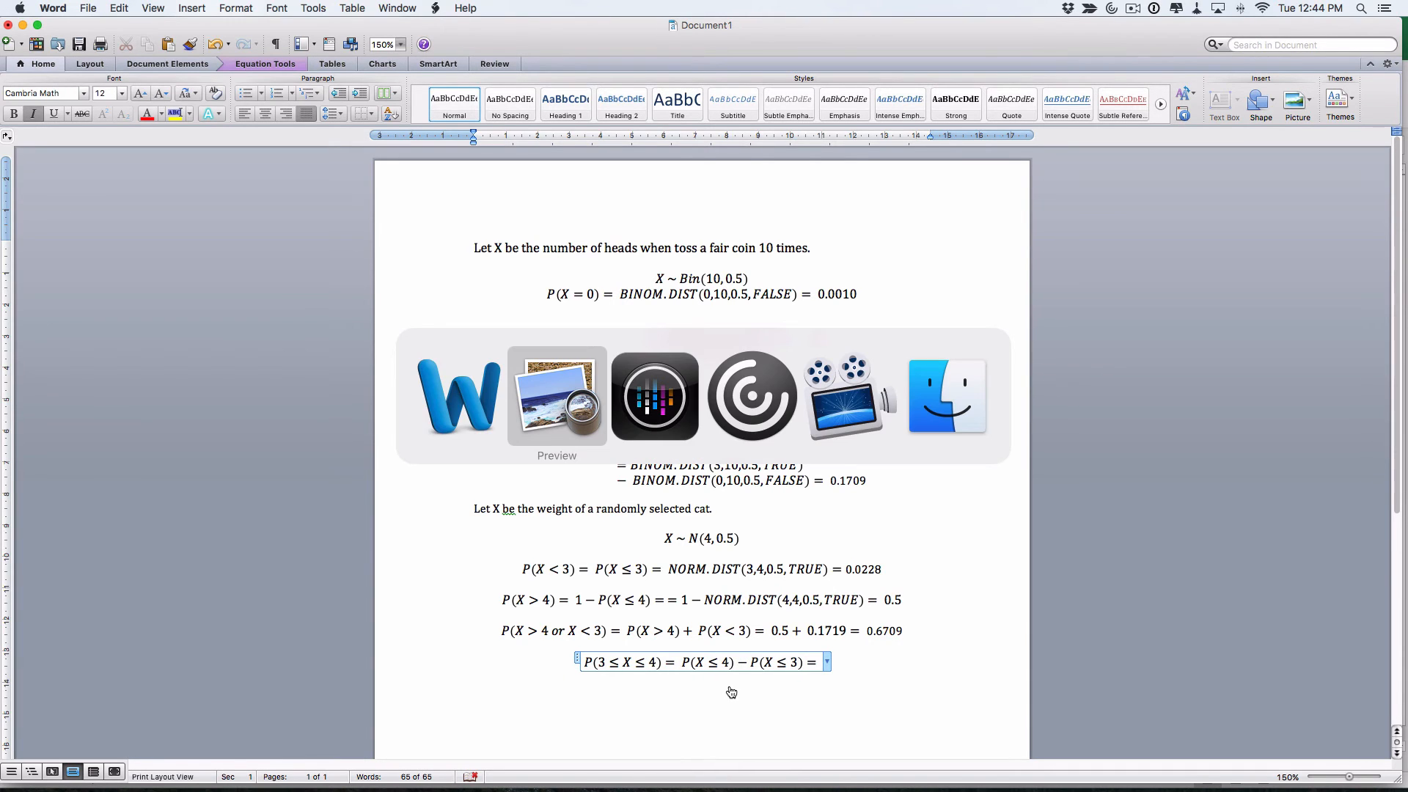
Enter =NORM.DIST(4,4,0.5,TRUE) - NORM.DIST(3,4,0.5,TRUE) in A9, giving 0.47725, and select the formula text
{"action": "key", "text": "super+Tab"}
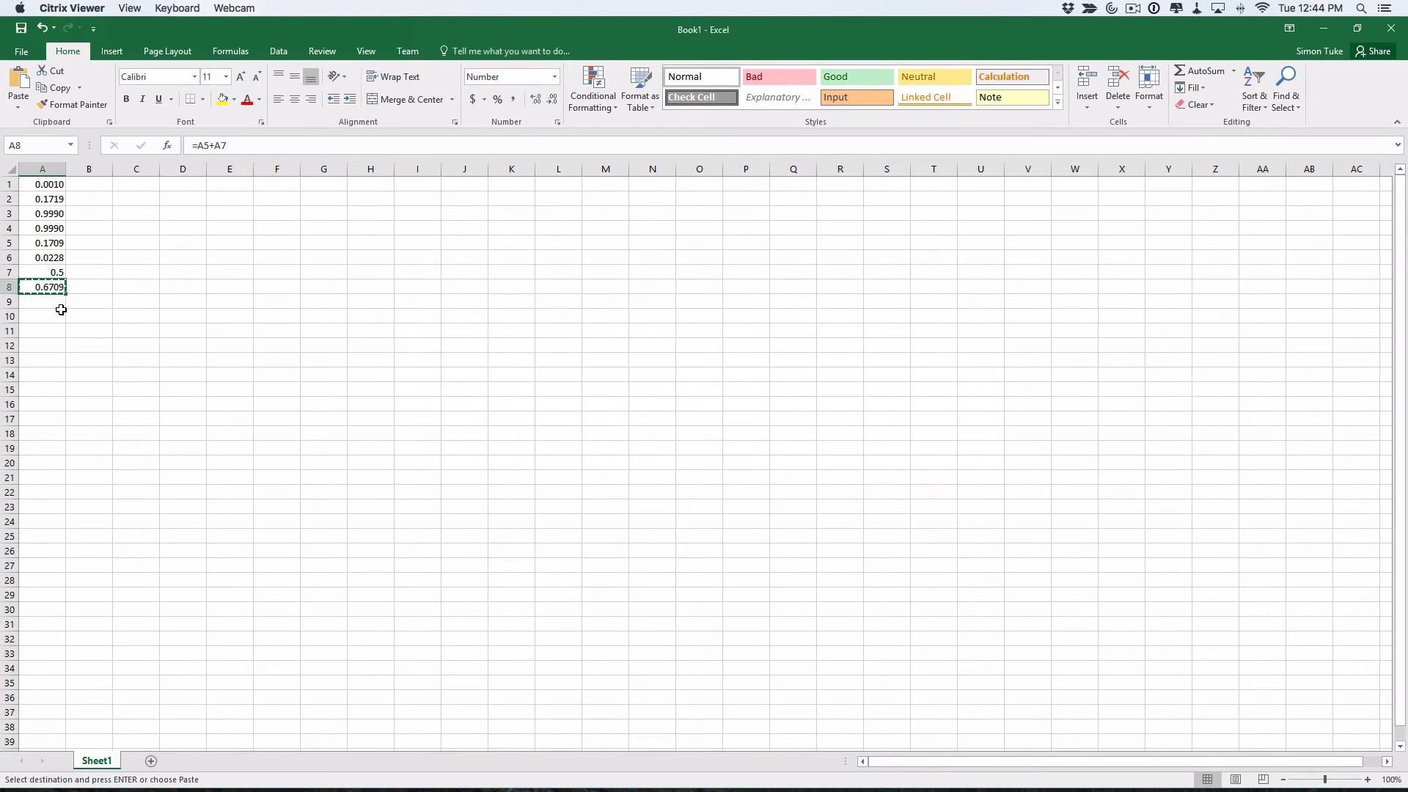
{"action": "left_click", "coordinate": [53, 301]}
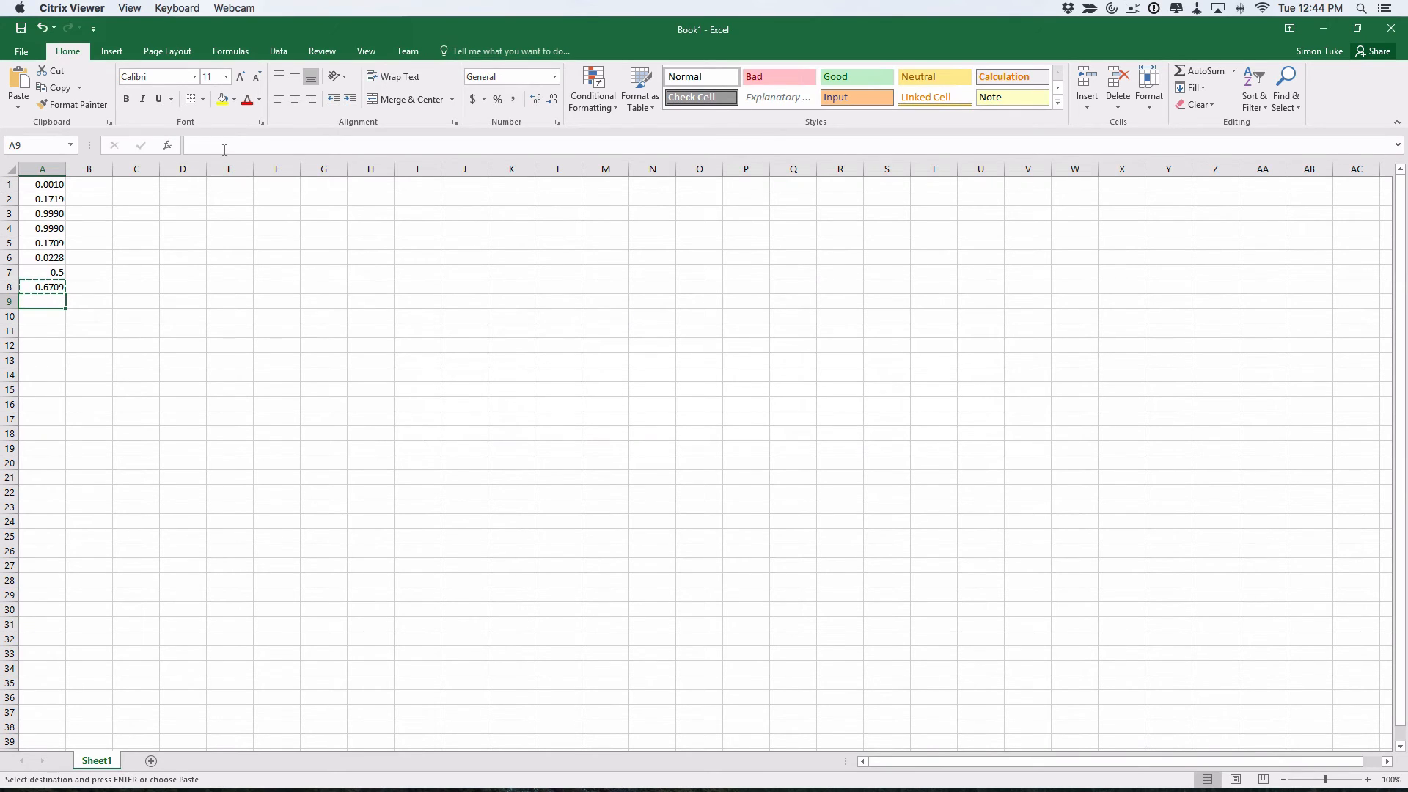
{"action": "type", "text": "=nor"}
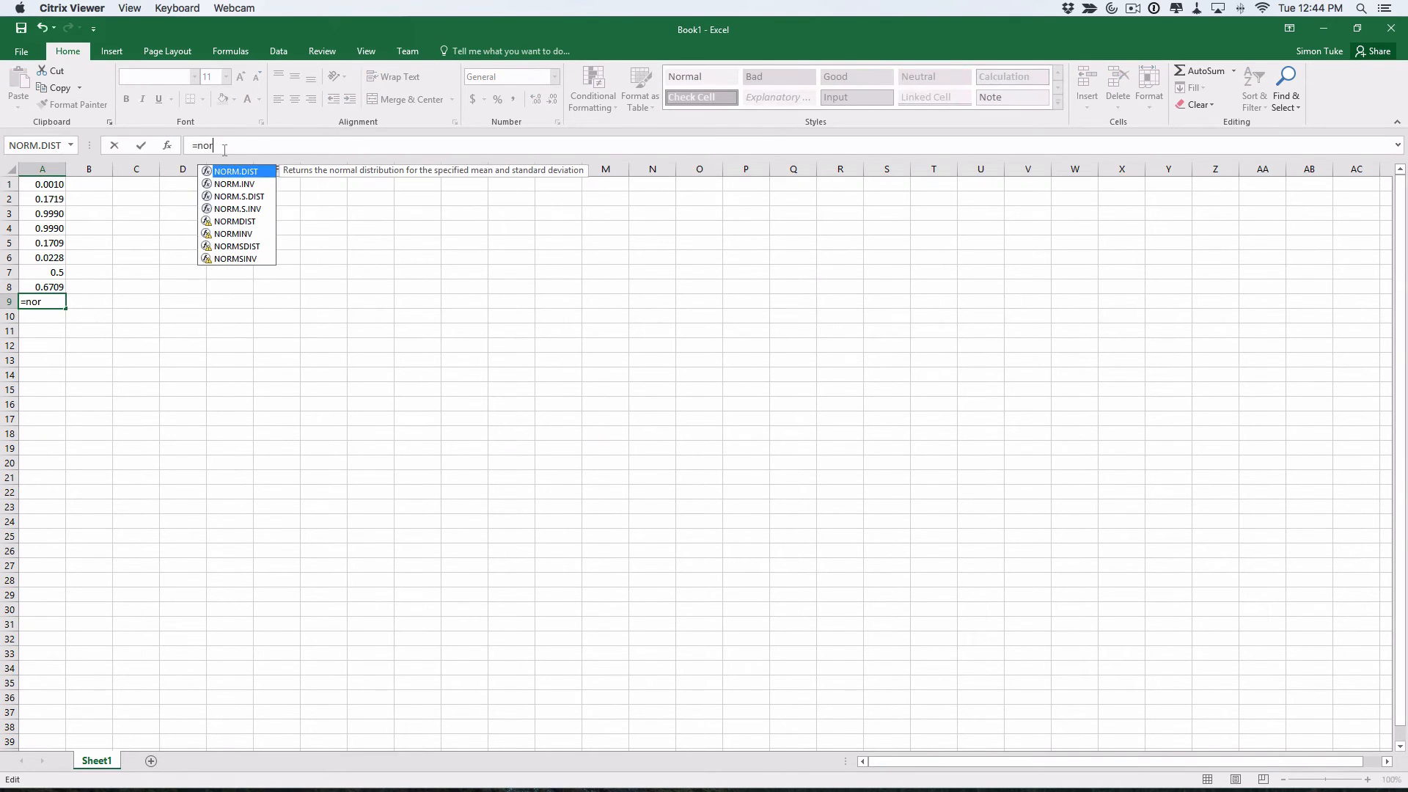
{"action": "type", "text": "m.dist("}
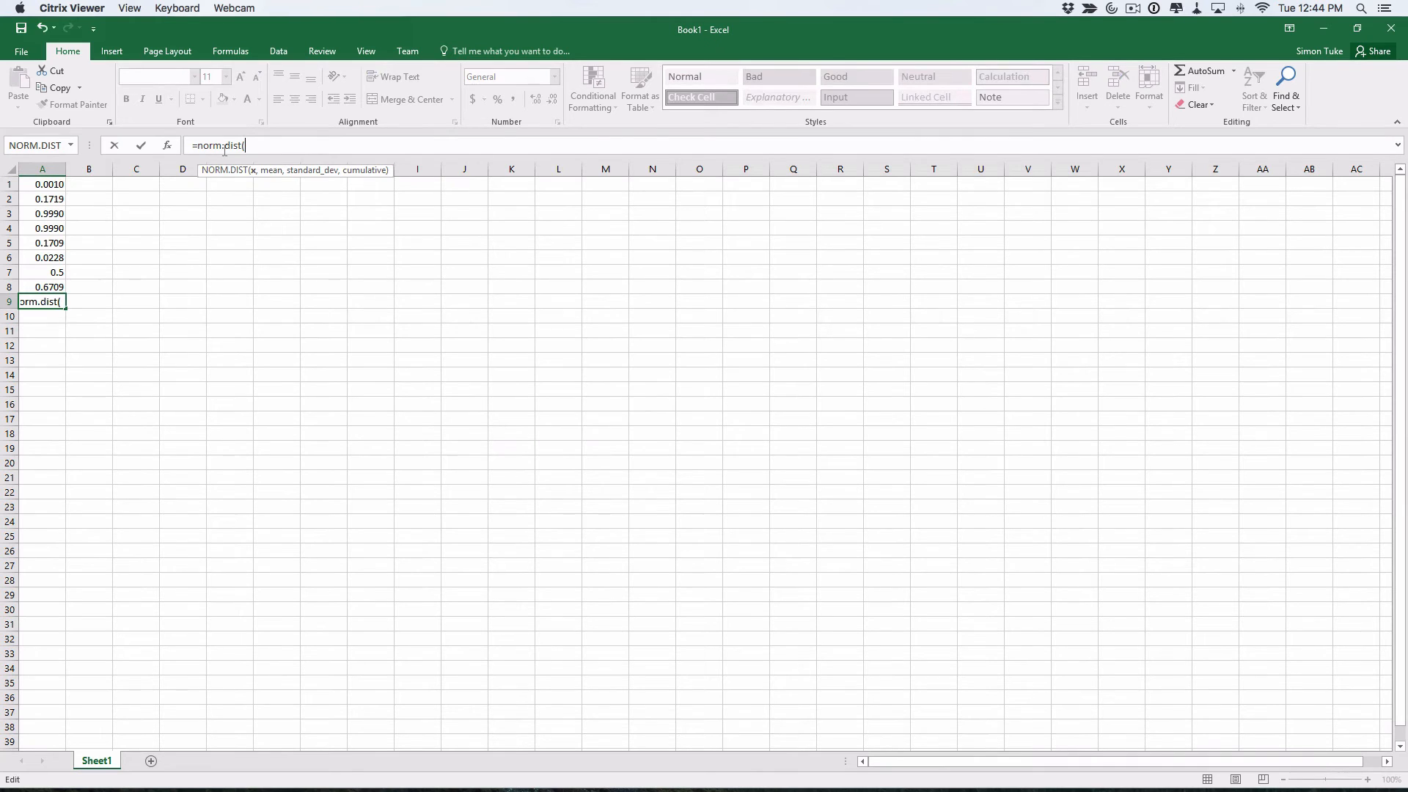
{"action": "key", "text": "super+Tab"}
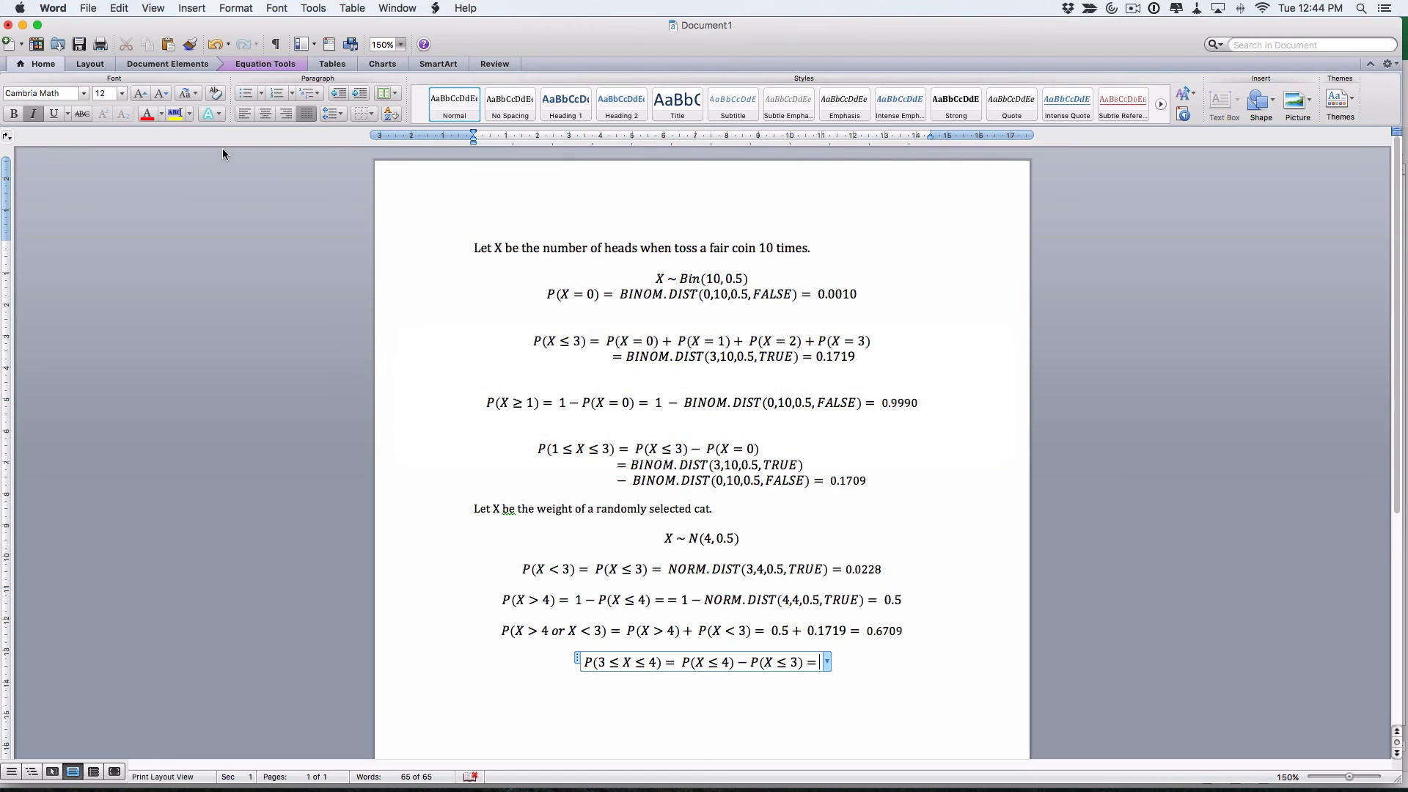
{"action": "key", "text": "super+Tab"}
{"action": "type", "text": "4,"}
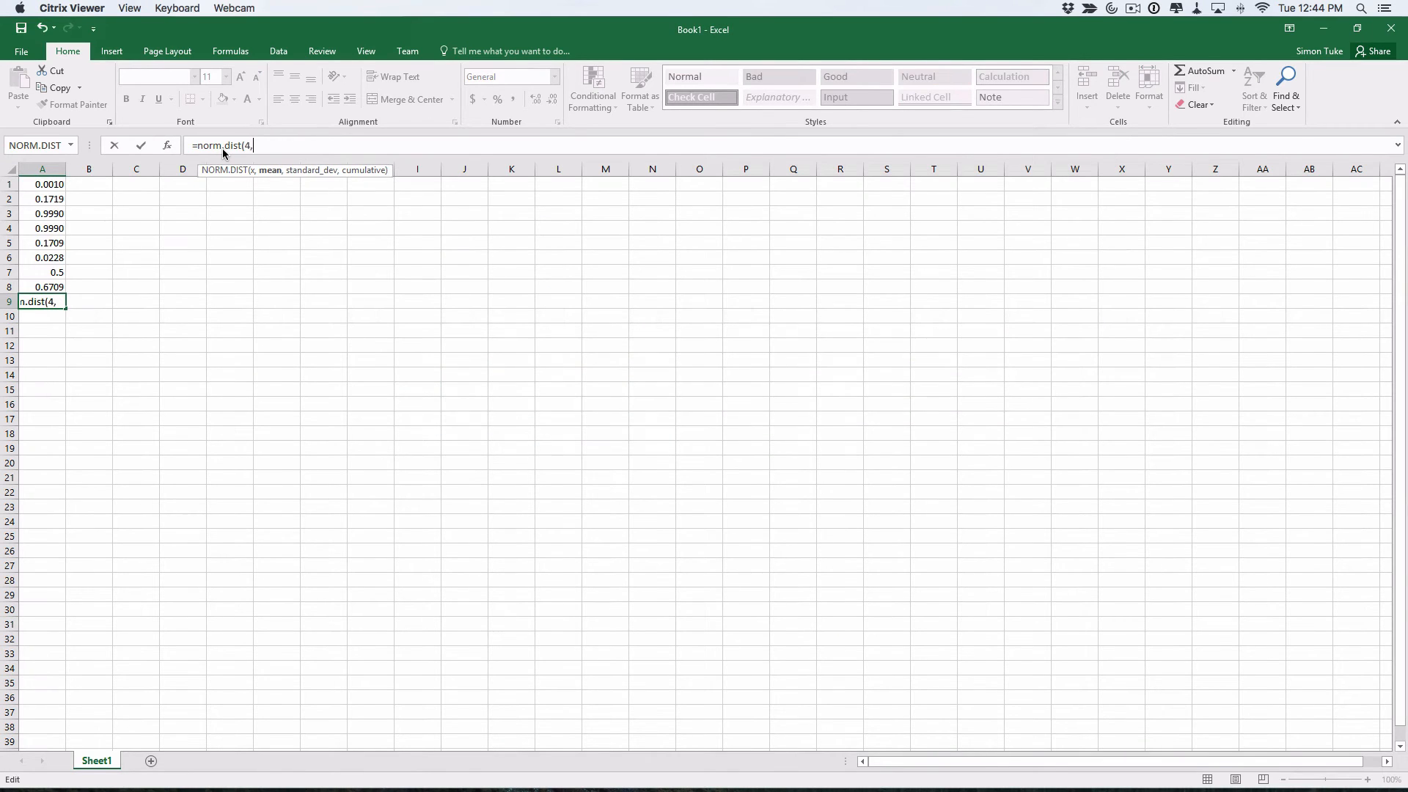
{"action": "type", "text": "4,0."}
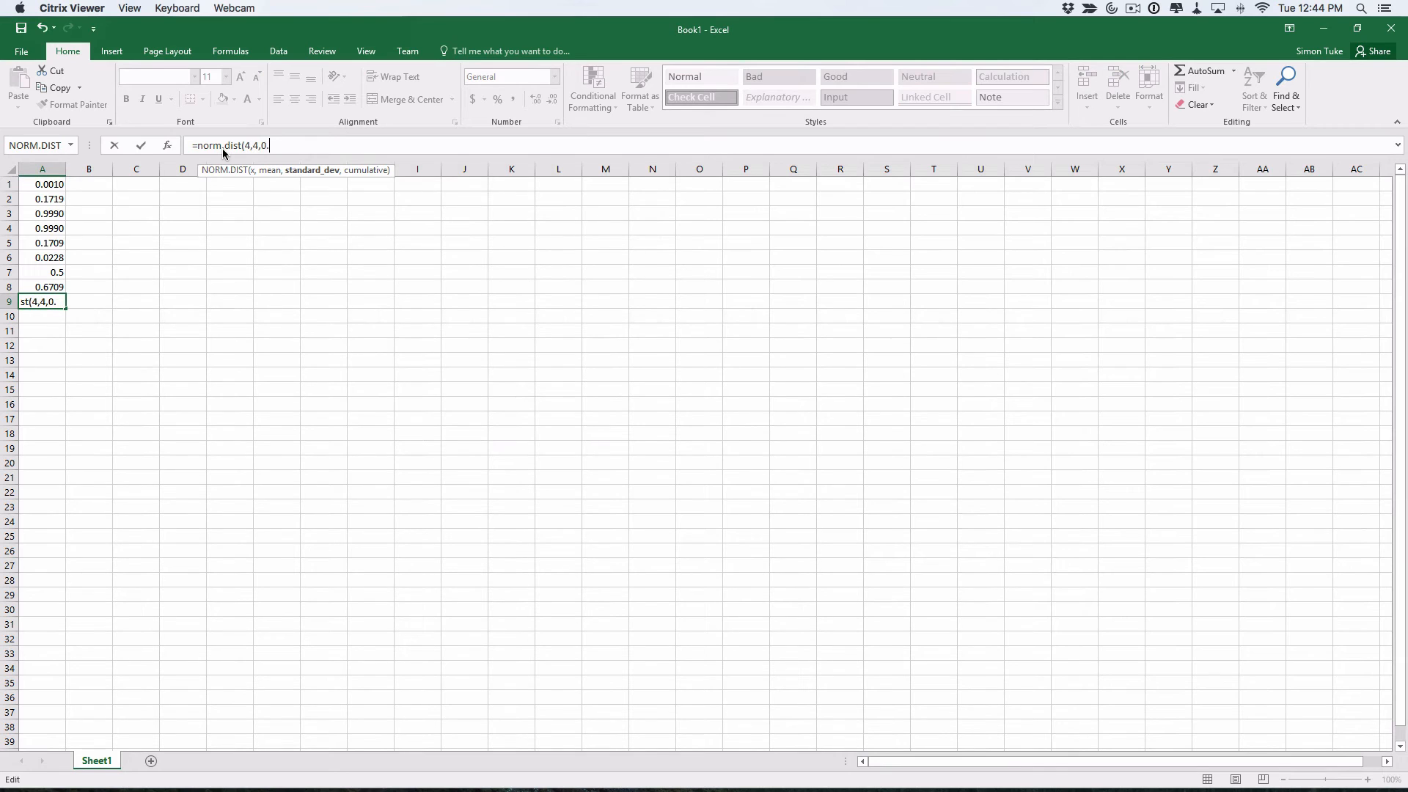
{"action": "type", "text": "5,TRUE"}
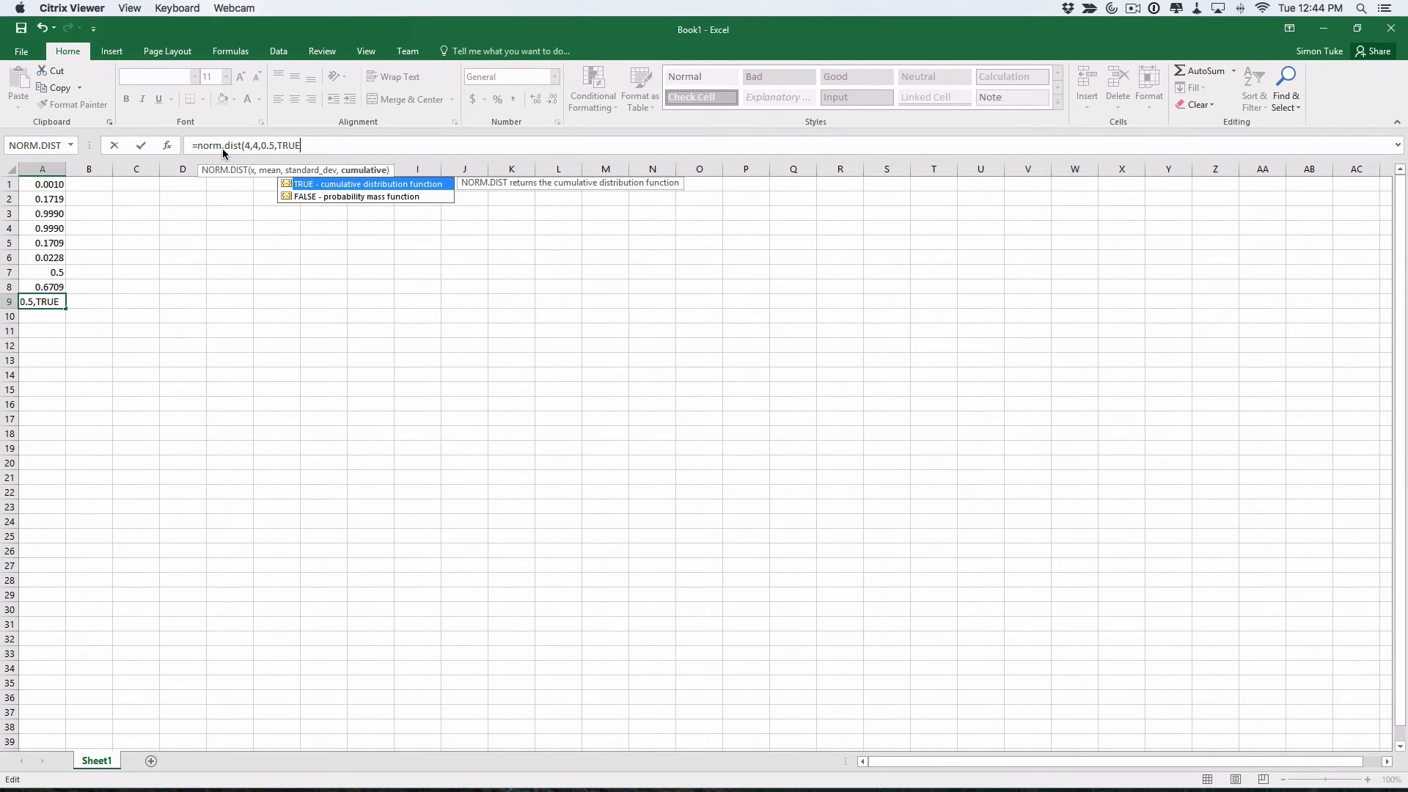
{"action": "type", "text": ") - "}
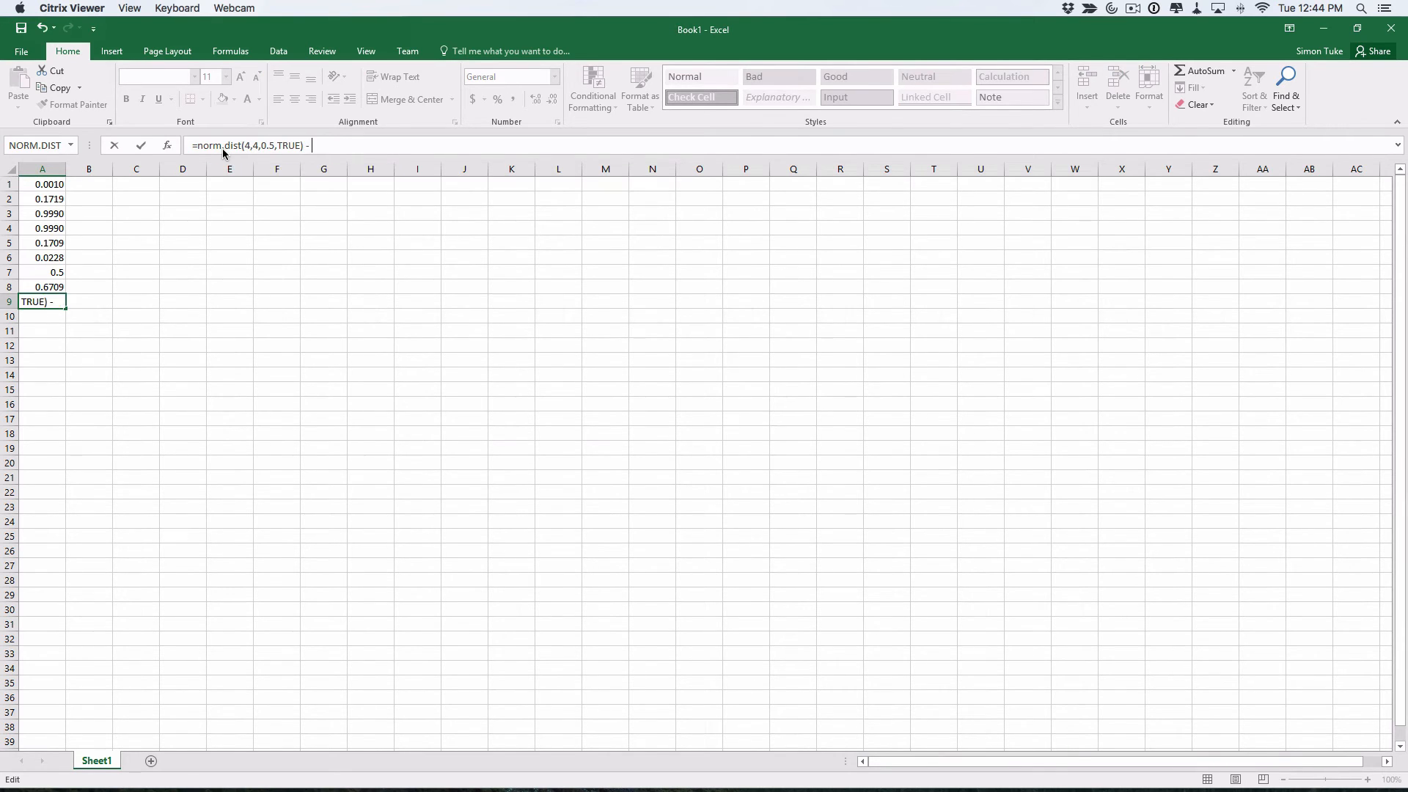
{"action": "type", "text": "norm."}
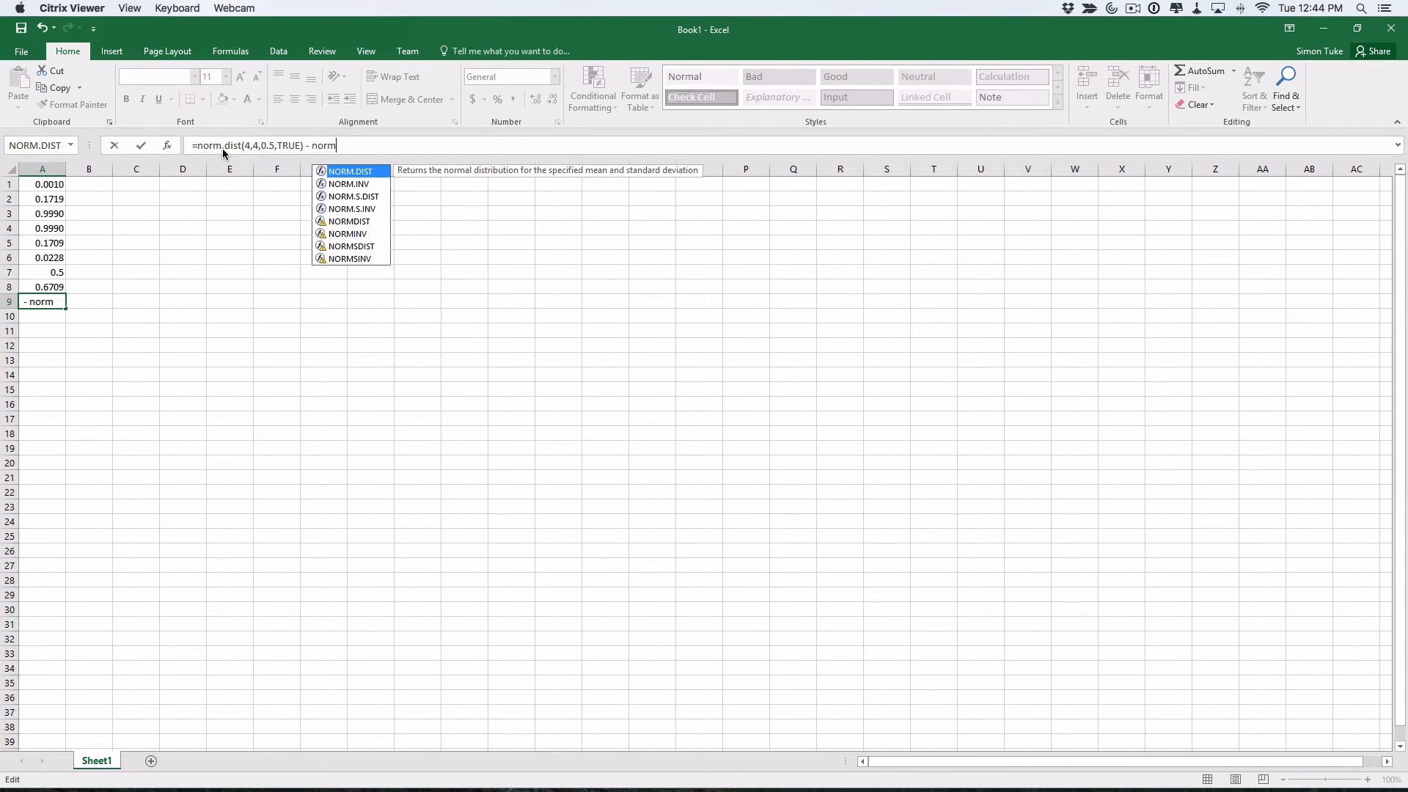
{"action": "type", "text": "dist("}
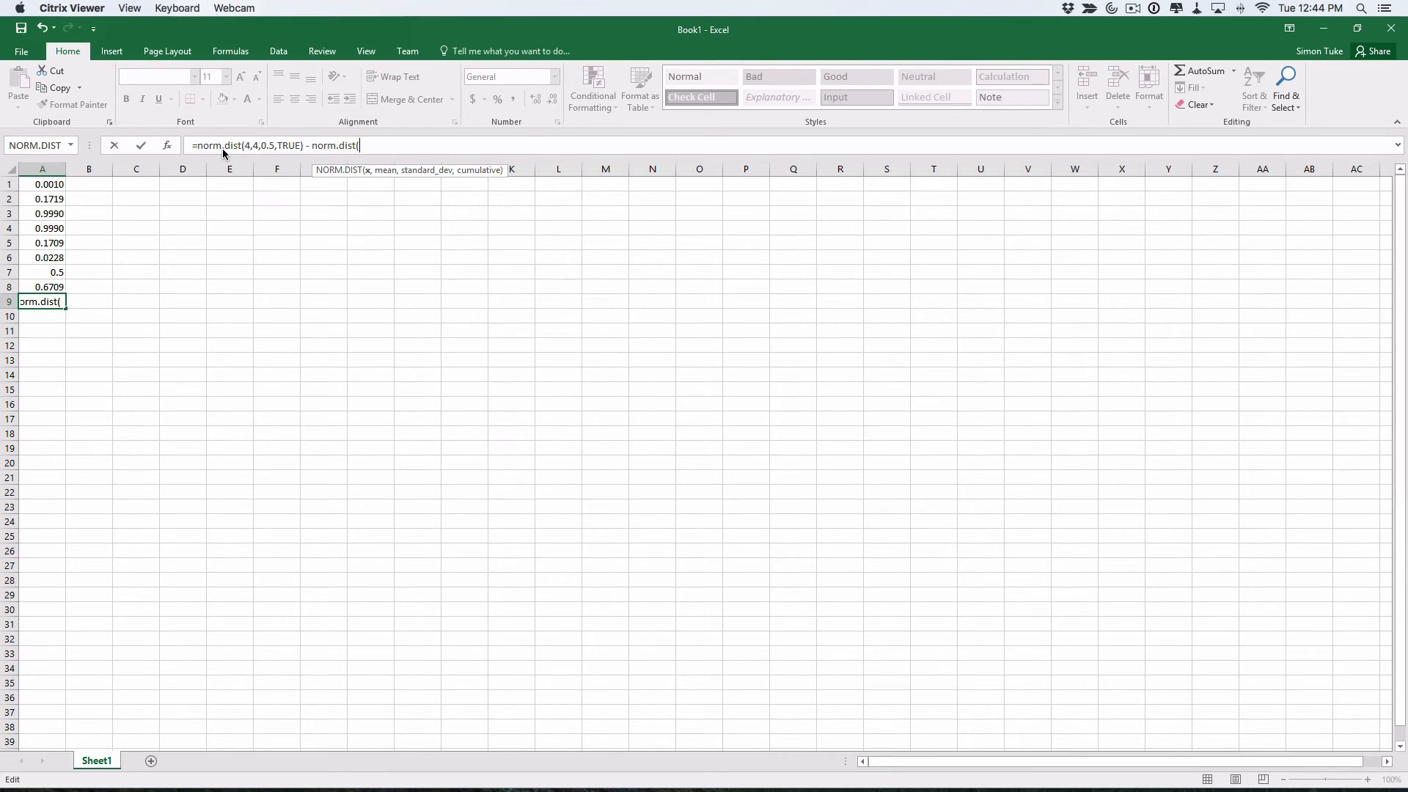
{"action": "type", "text": "3,4"}
{"action": "type", "text": ",0.5,"}
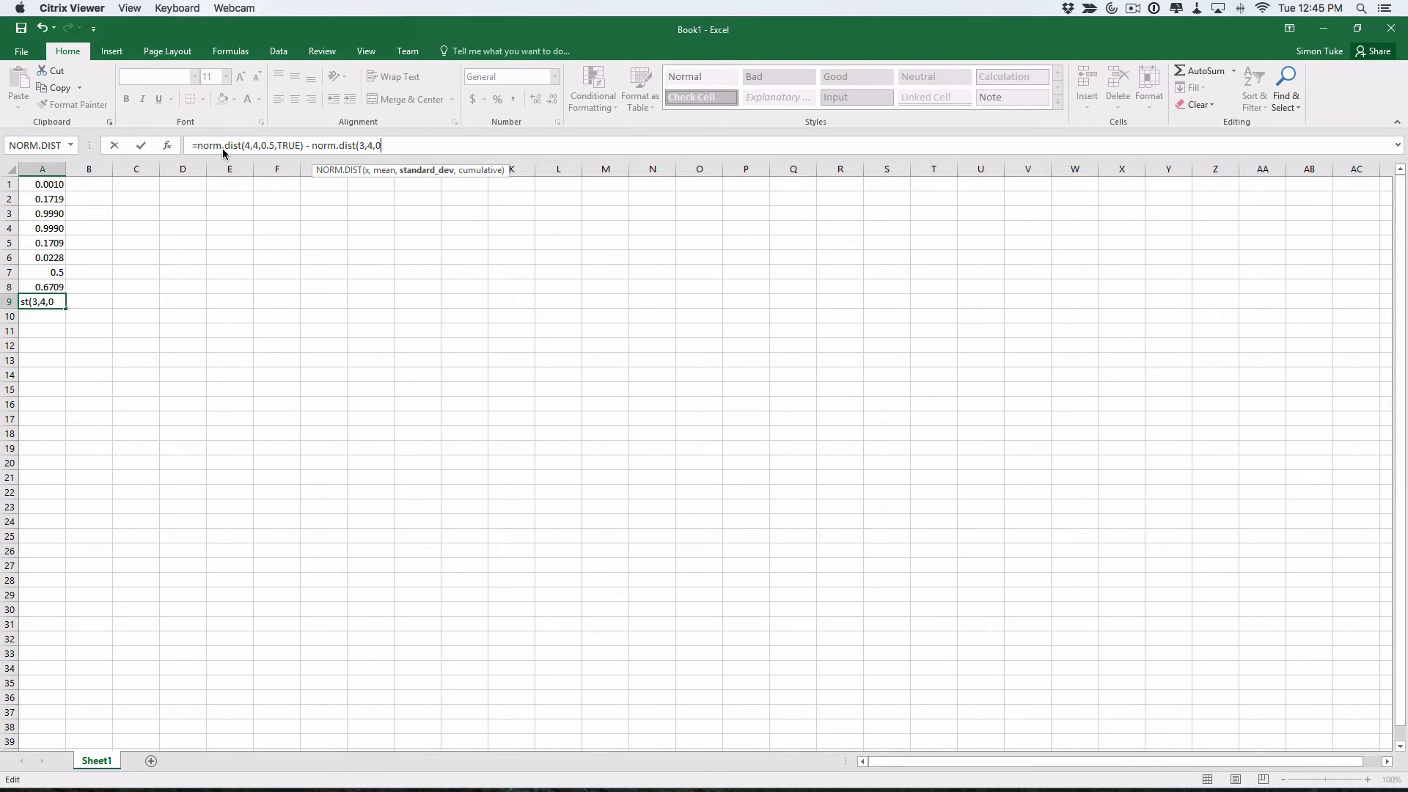
{"action": "type", "text": "TRUE)"}
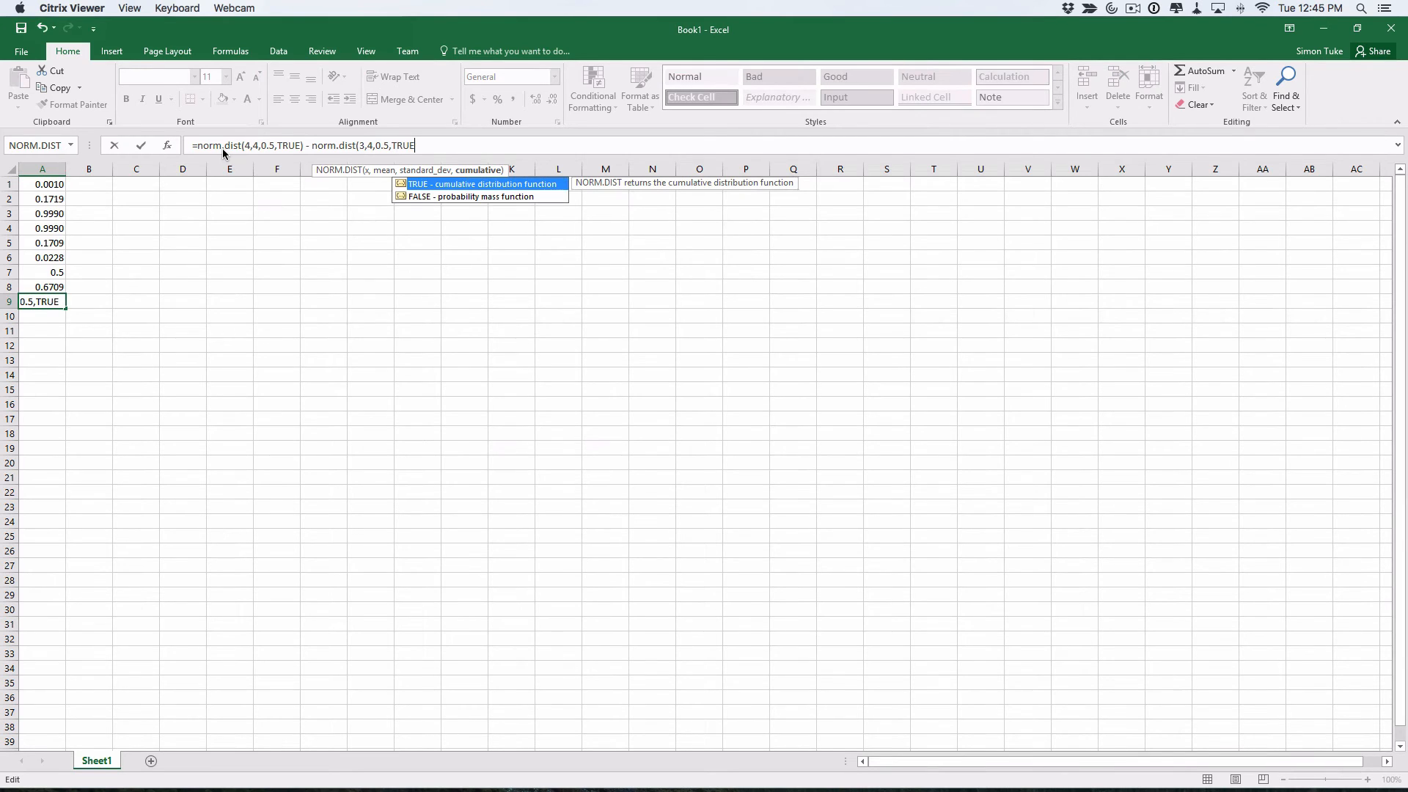
{"action": "key", "text": "Return"}
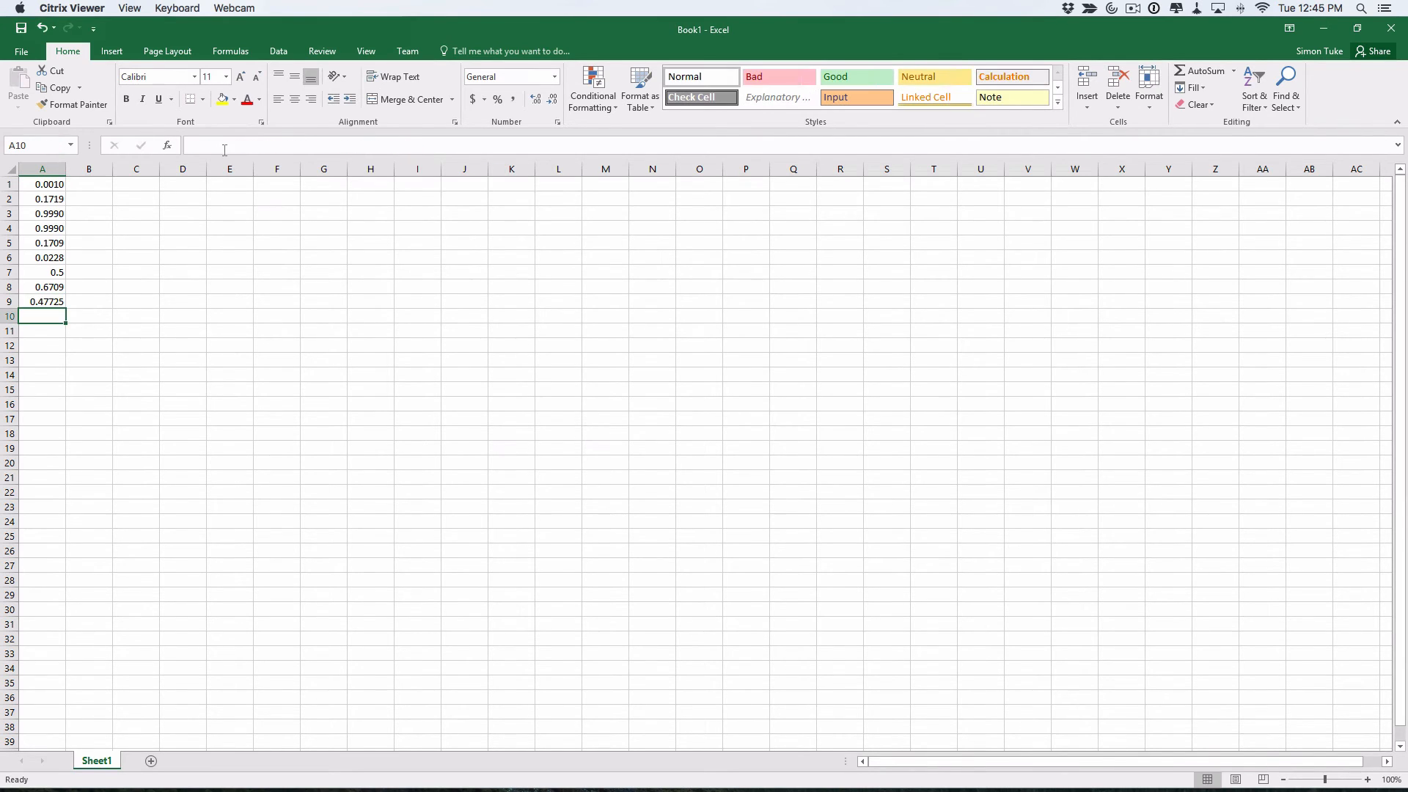
{"action": "left_click", "coordinate": [48, 299]}
{"action": "left_click_drag", "start_coordinate": [448, 146], "coordinate": [193, 144]}
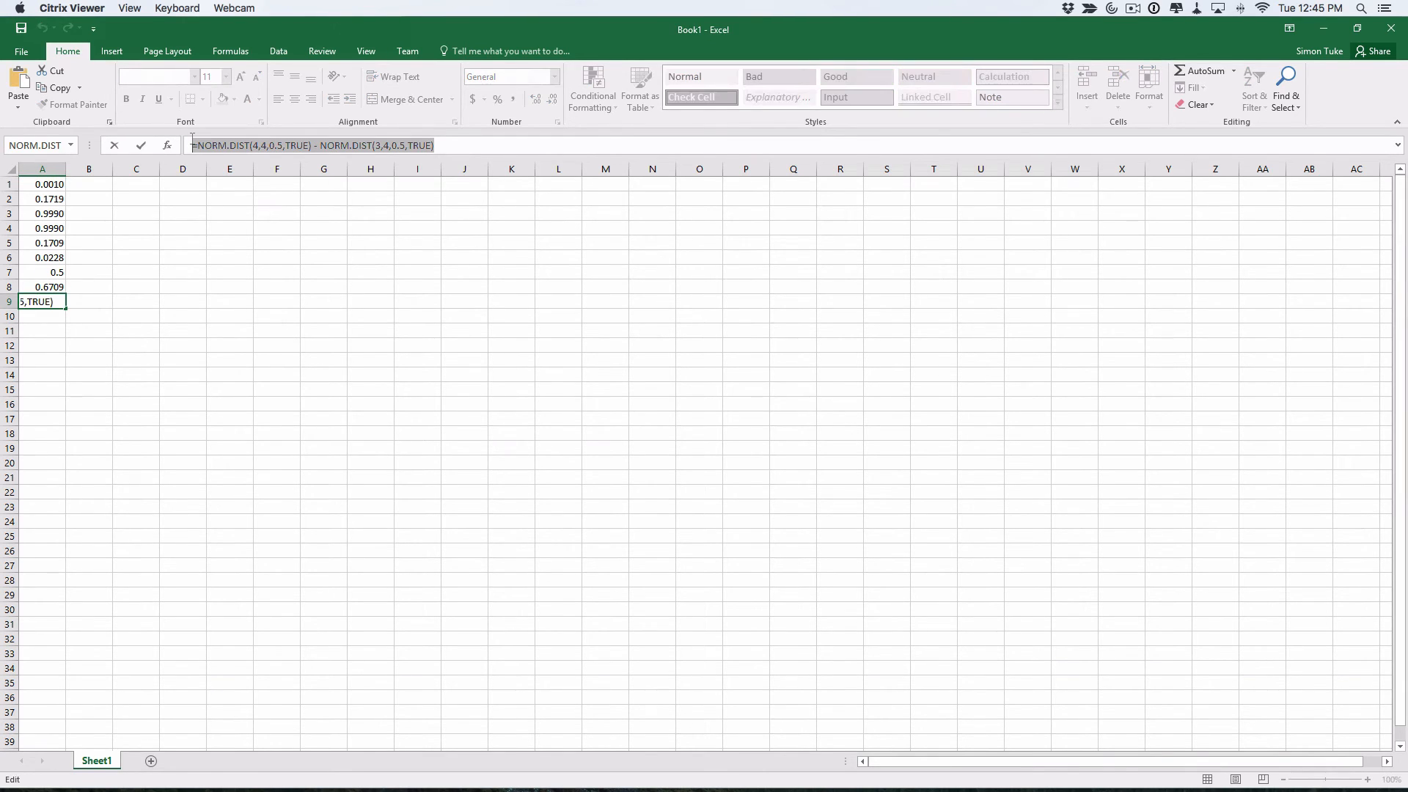
Paste the NORM.DIST difference formula into the Word equation and finish editing A9 in Excel
{"action": "key", "text": "super+Tab"}
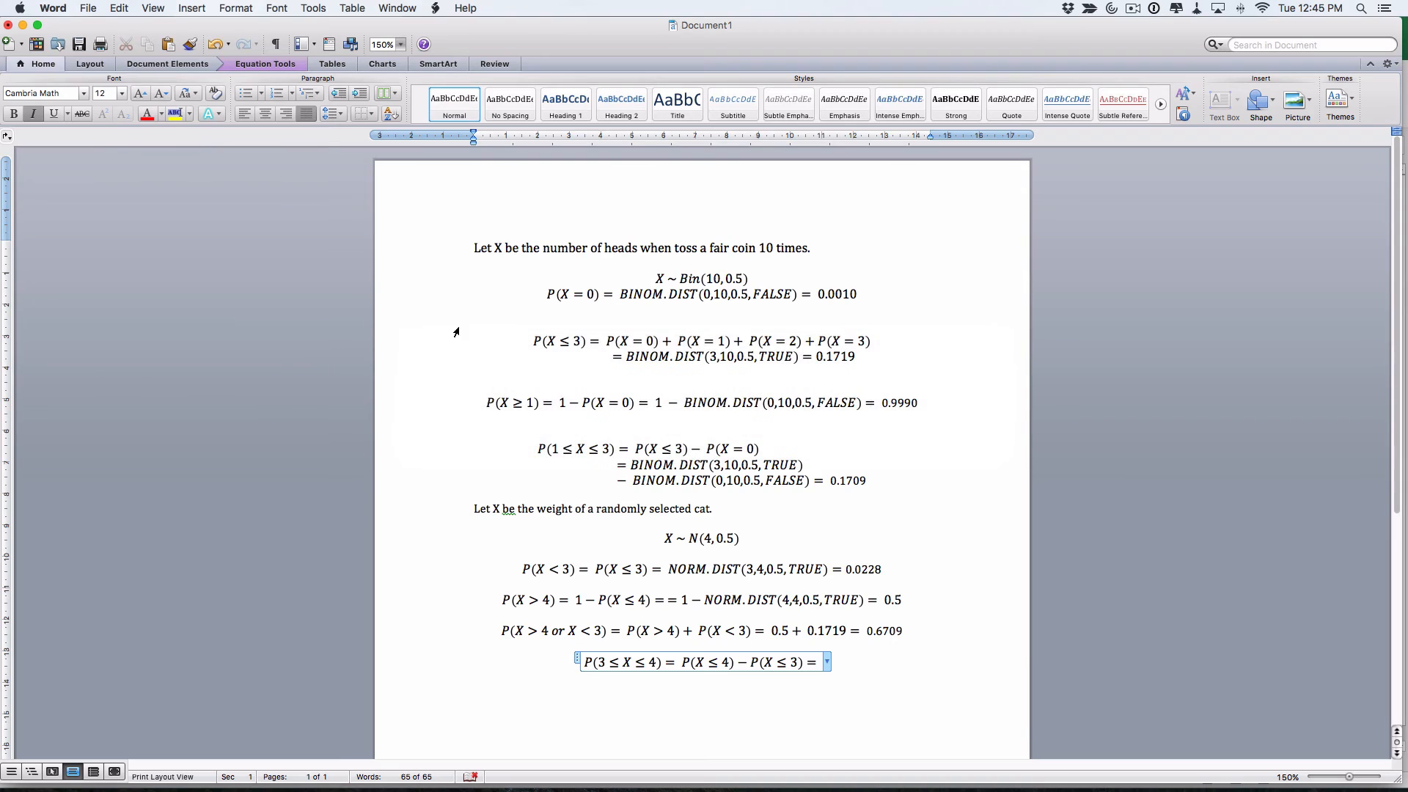
{"action": "type", "text": "=NORM.DIST(4,4,0.5,TRUE)-NORM.DIST(3,4,0.5,TRUE)"}
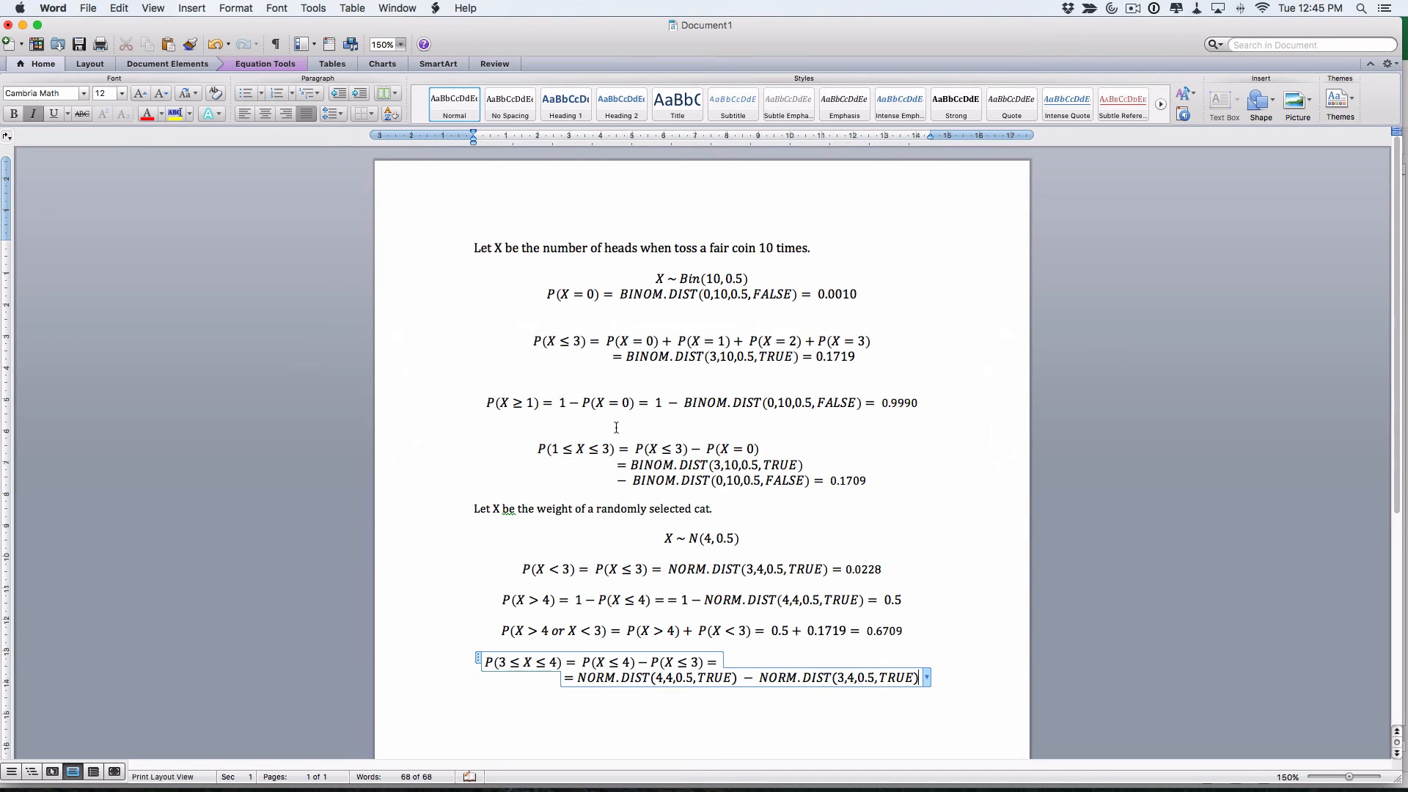
{"action": "key", "text": "super+Tab"}
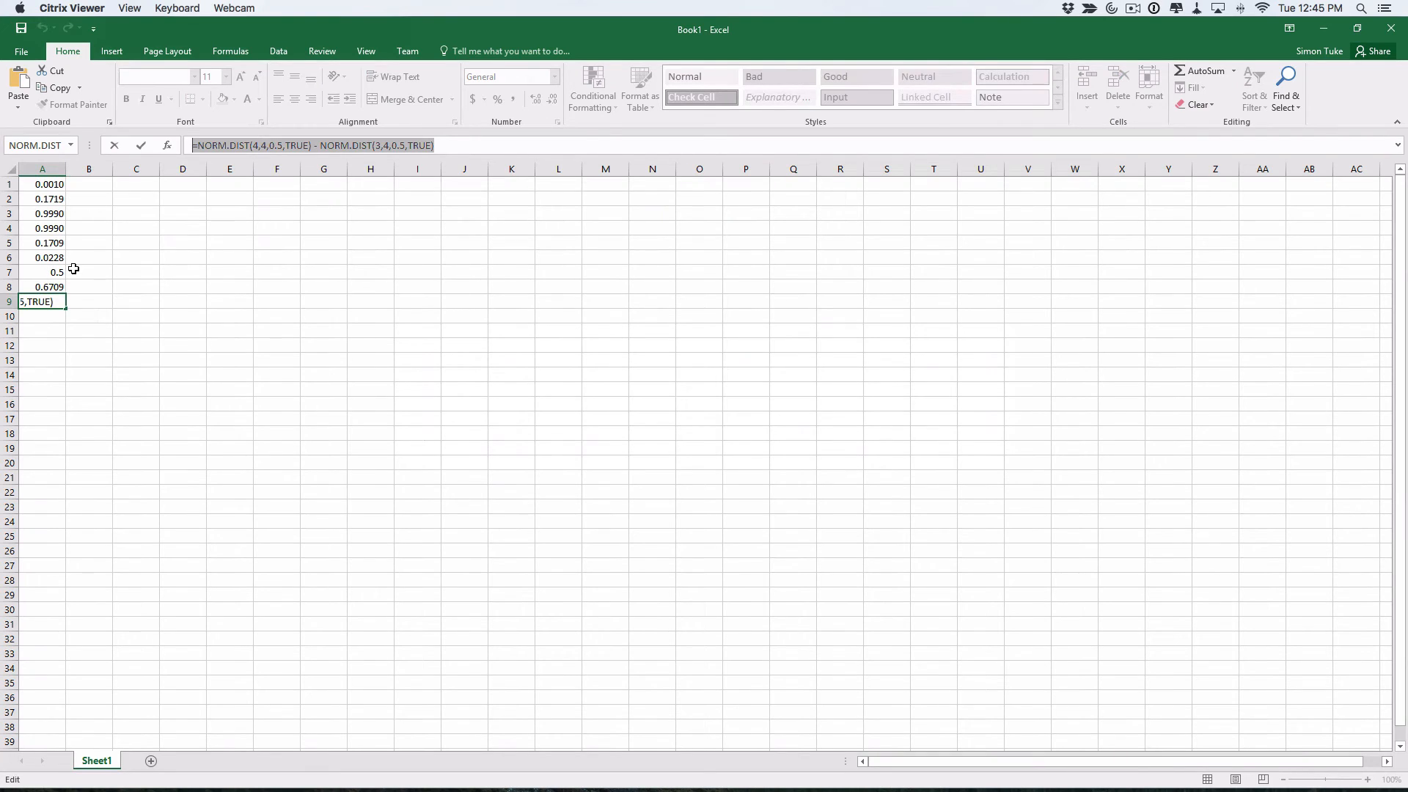
{"action": "key", "text": "Return"}
Round A9 to 0.4772, paste it as the equation's result, and leave the equation
{"action": "left_click", "coordinate": [30, 302]}
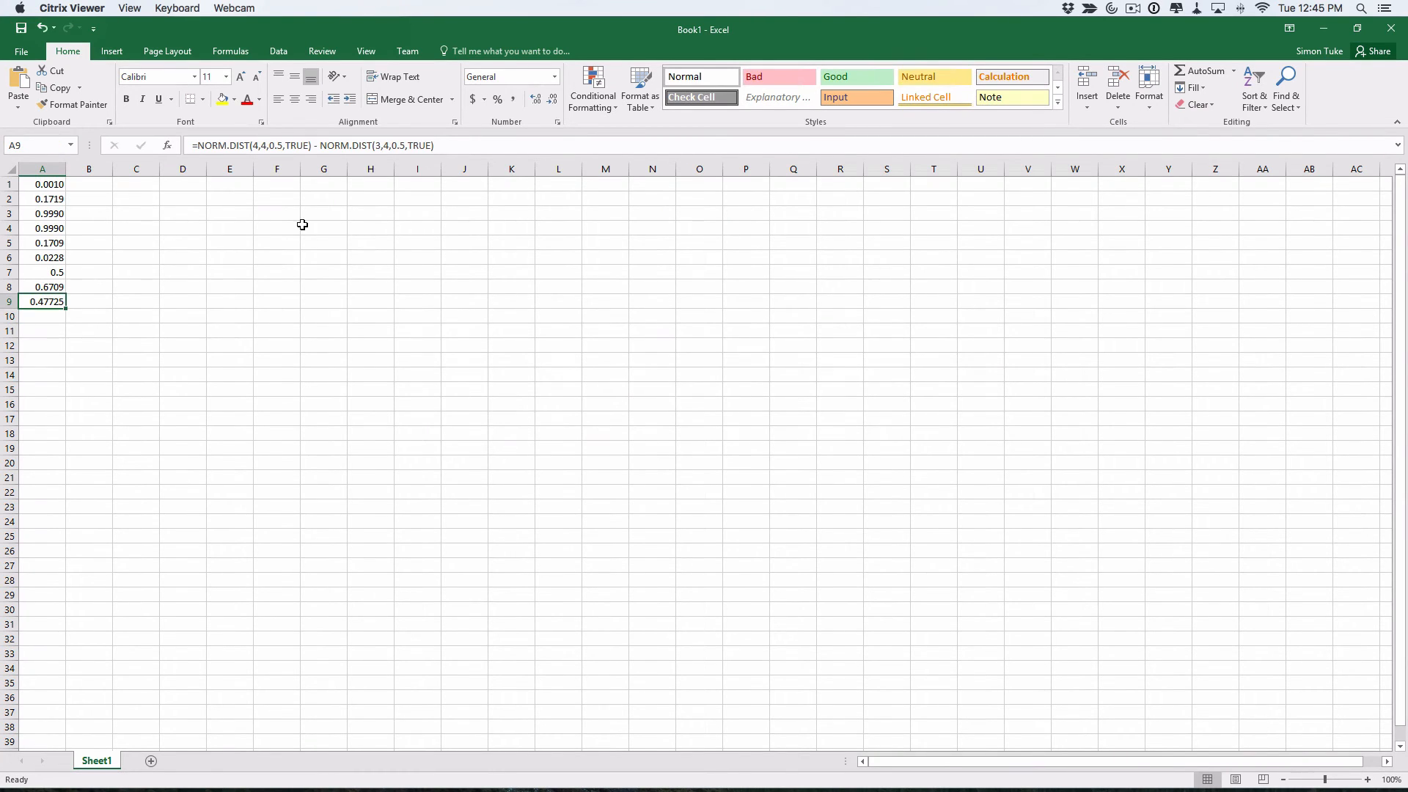
{"action": "left_click", "coordinate": [553, 100]}
{"action": "key", "text": "super+c"}
{"action": "key", "text": "super+Tab"}
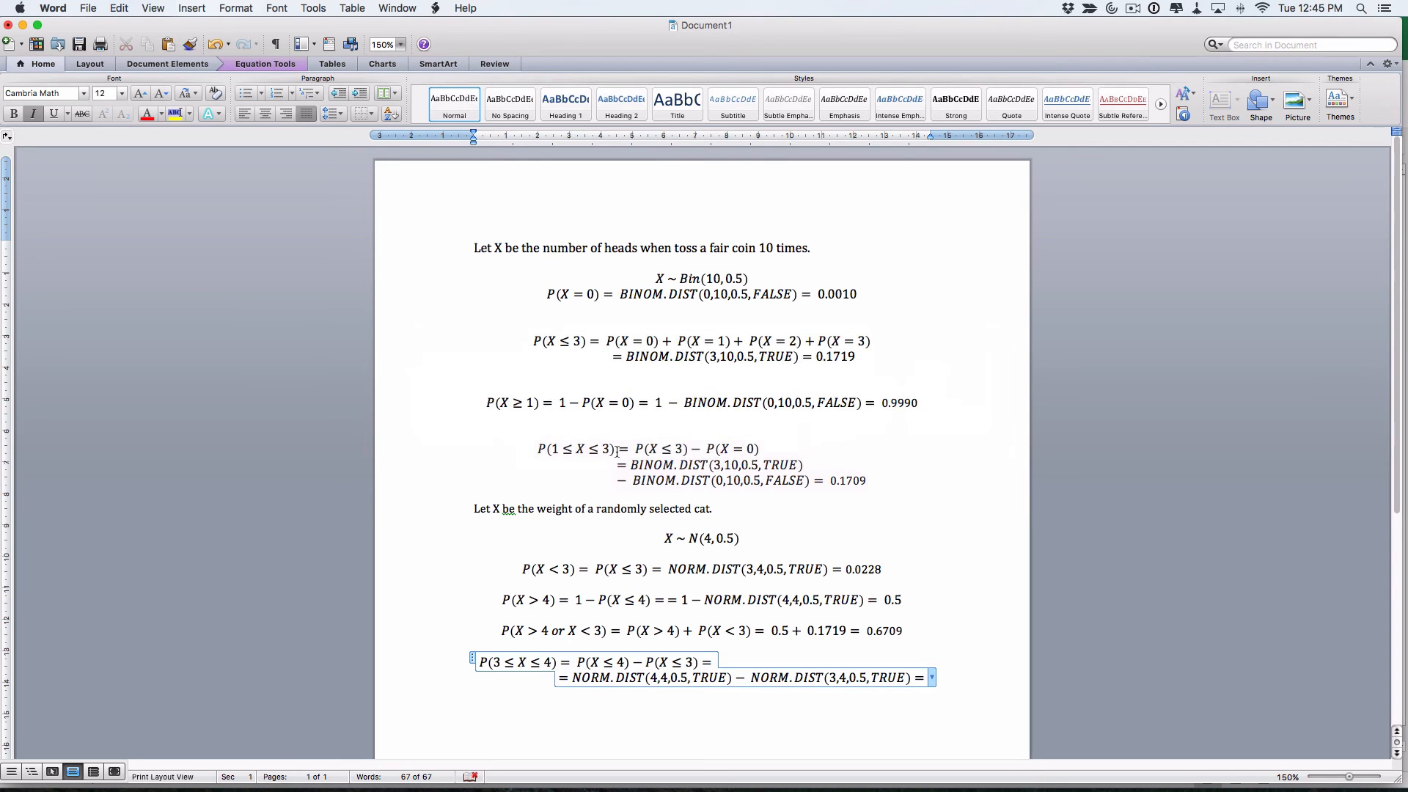
{"action": "key", "text": "super+v"}
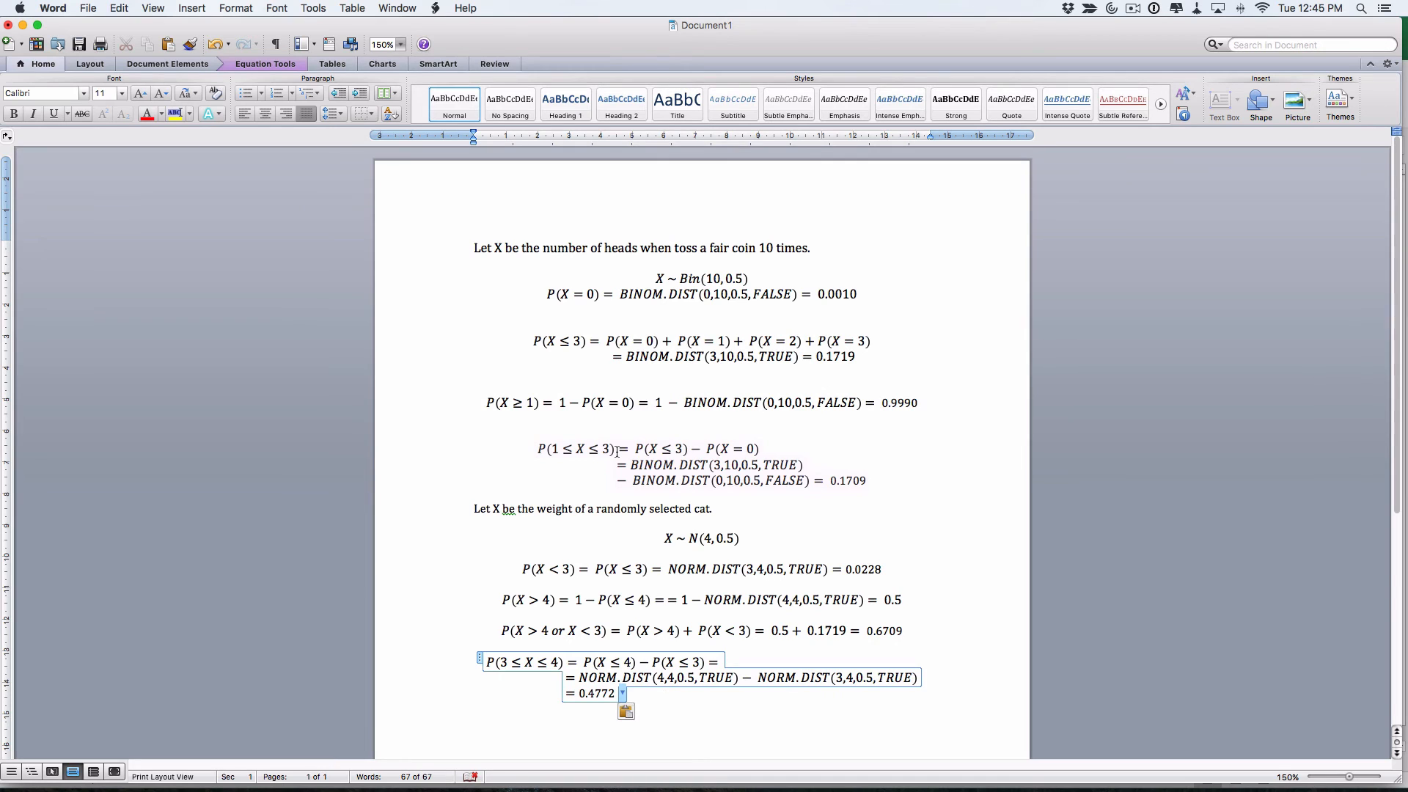
{"action": "key", "text": "Return"}
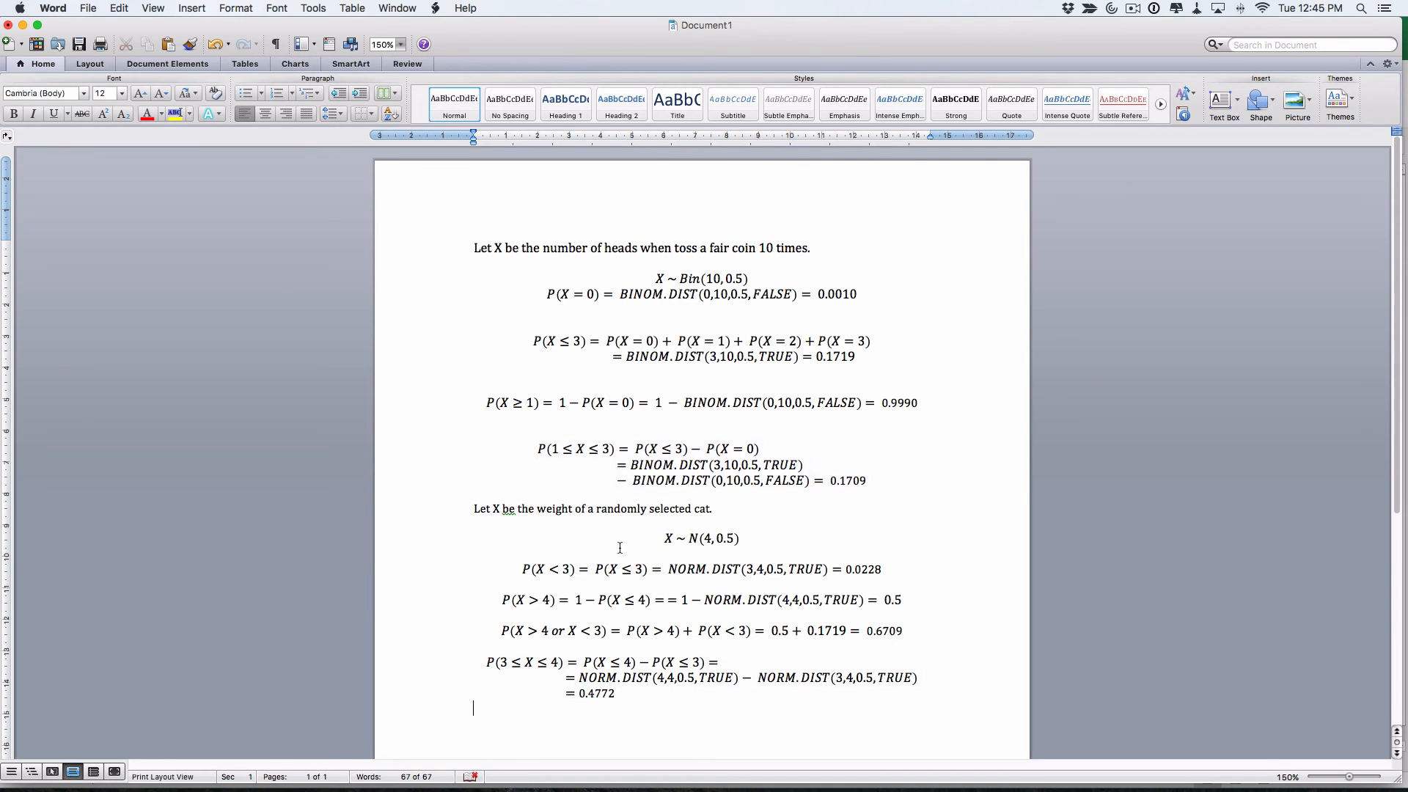
{"action": "key", "text": "super+Tab"}
{"action": "key", "text": "super+Tab"}
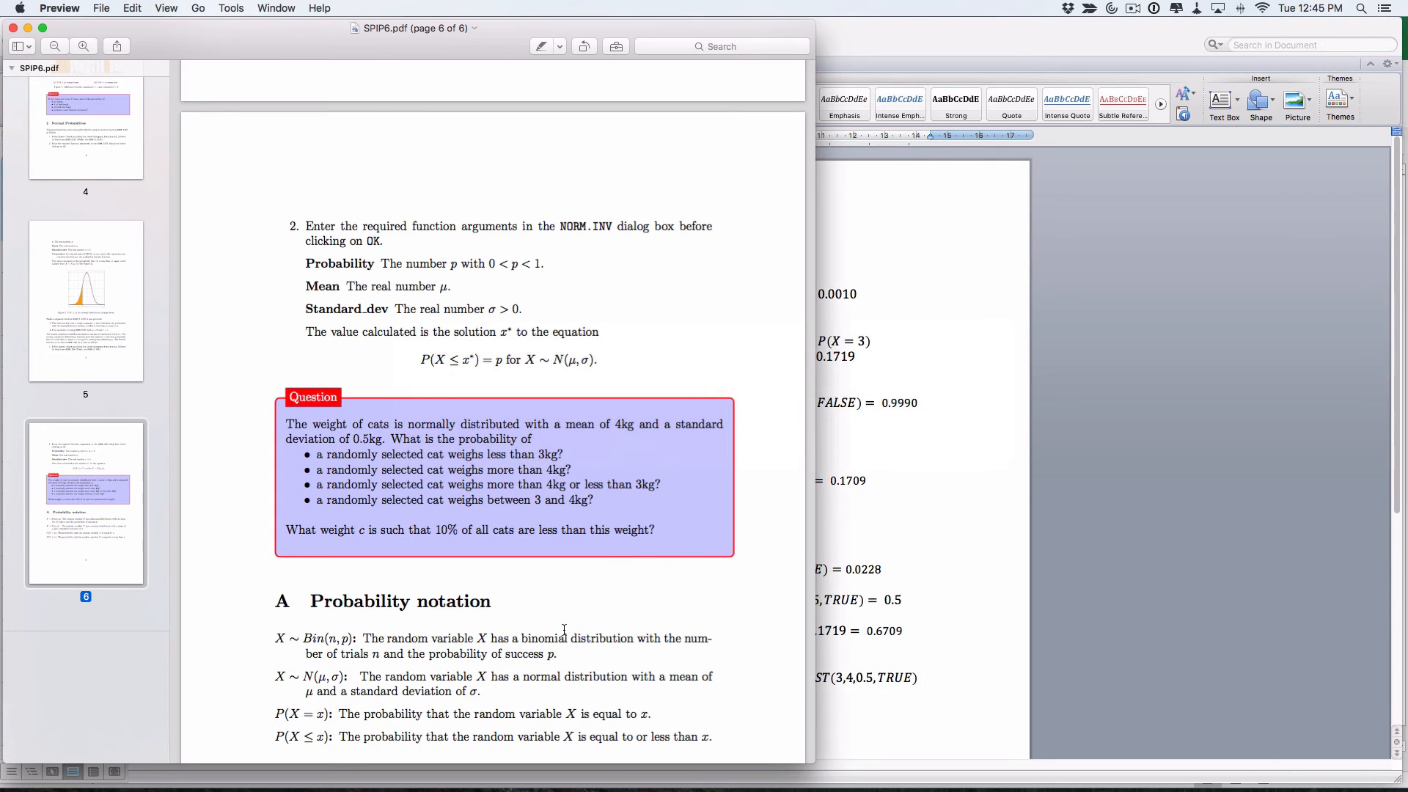
Scroll SPIP6.pdf to the NORM.INV instructions on page 5, then return to Excel
{"action": "scroll", "coordinate": [564, 629], "scroll_direction": "down", "scroll_amount": 5}
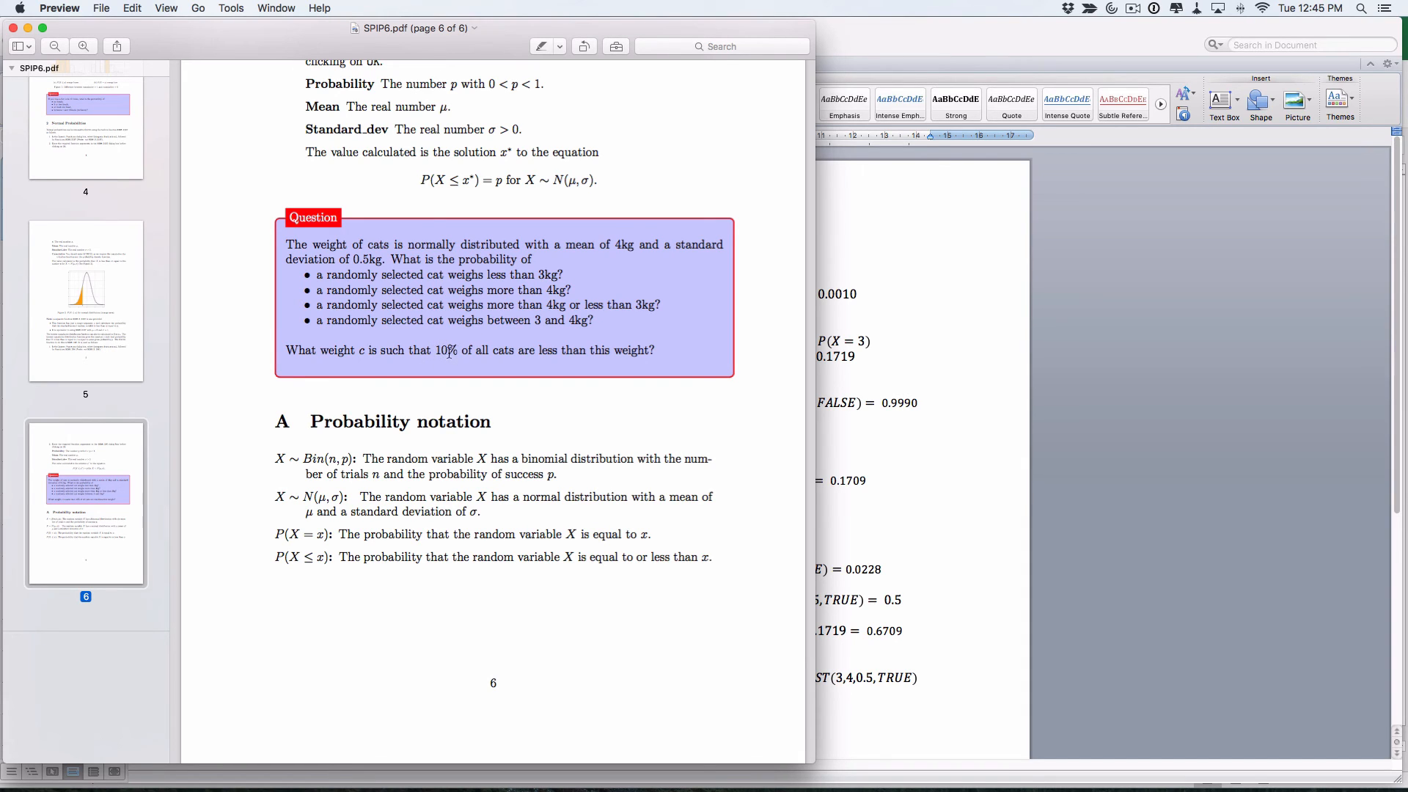
{"action": "scroll", "coordinate": [446, 354], "scroll_direction": "up", "scroll_amount": 10}
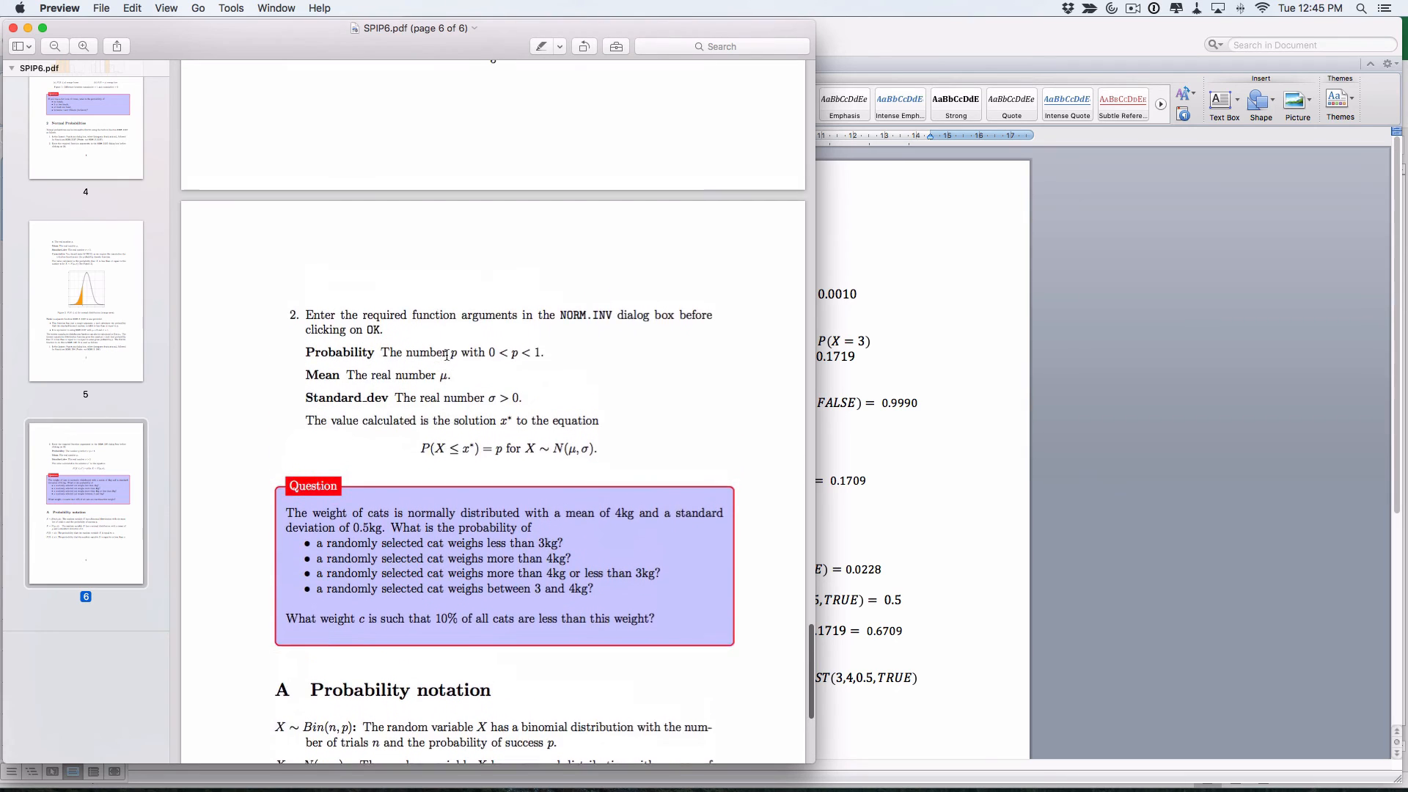
{"action": "scroll", "coordinate": [446, 354], "scroll_direction": "up", "scroll_amount": 3}
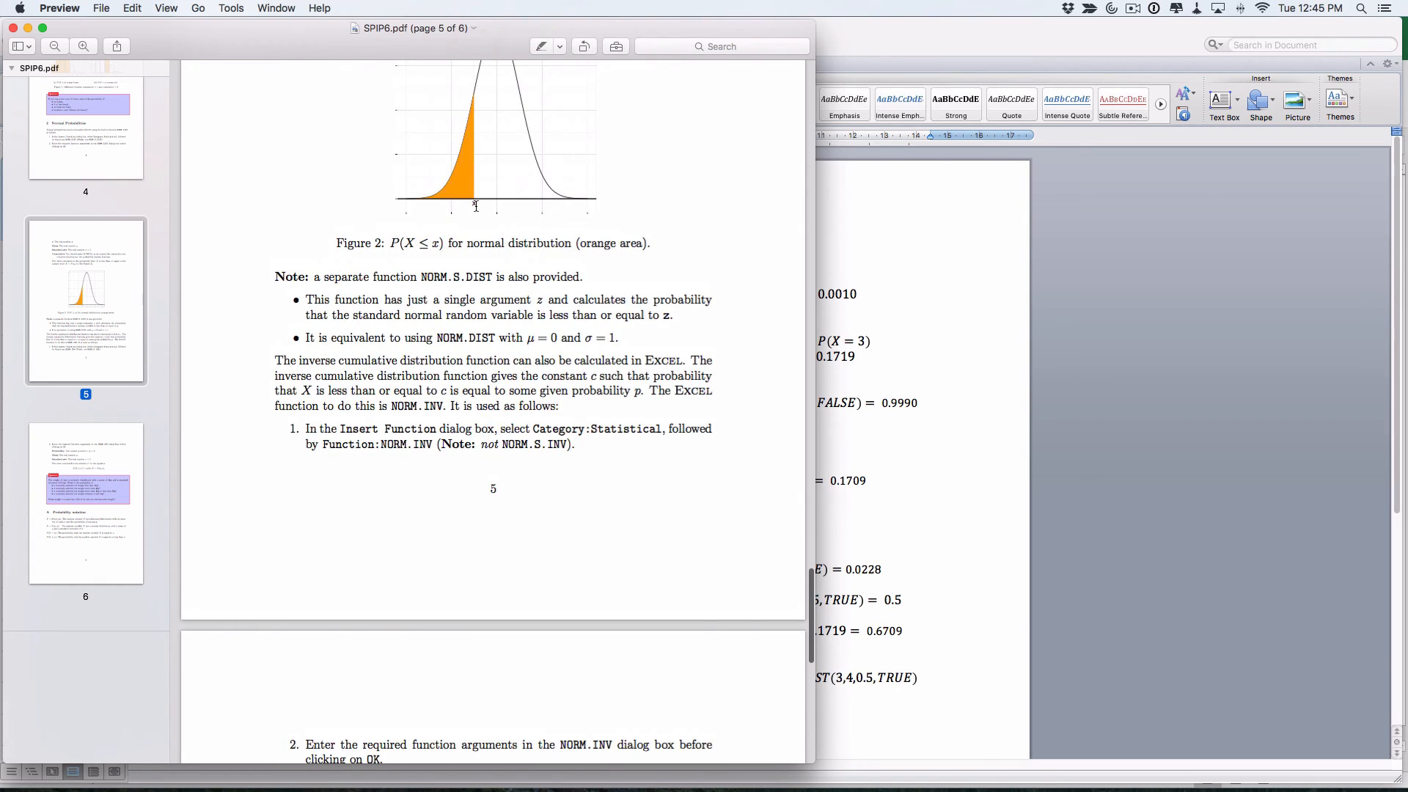
{"action": "key", "text": "super+Tab"}
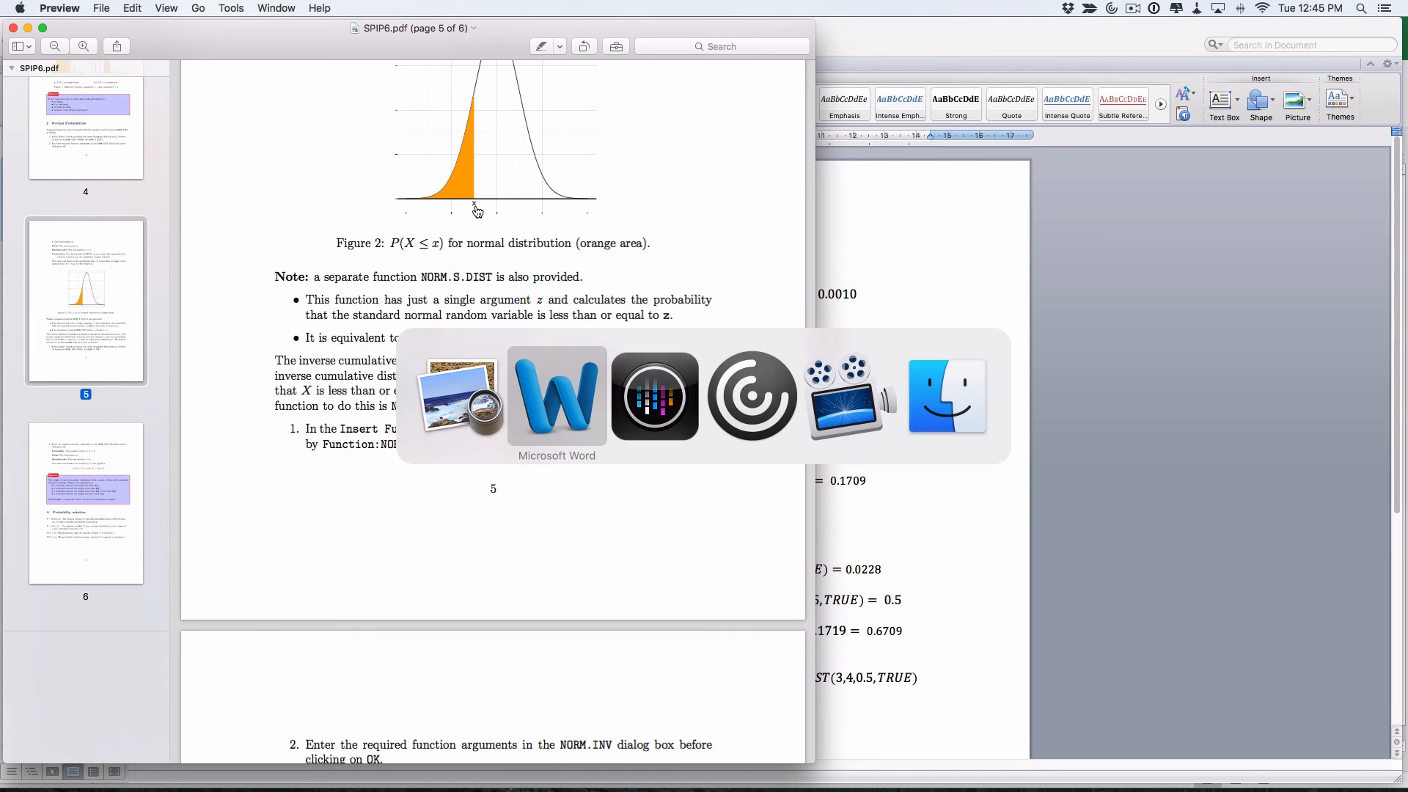
{"action": "key", "text": "super+Tab"}
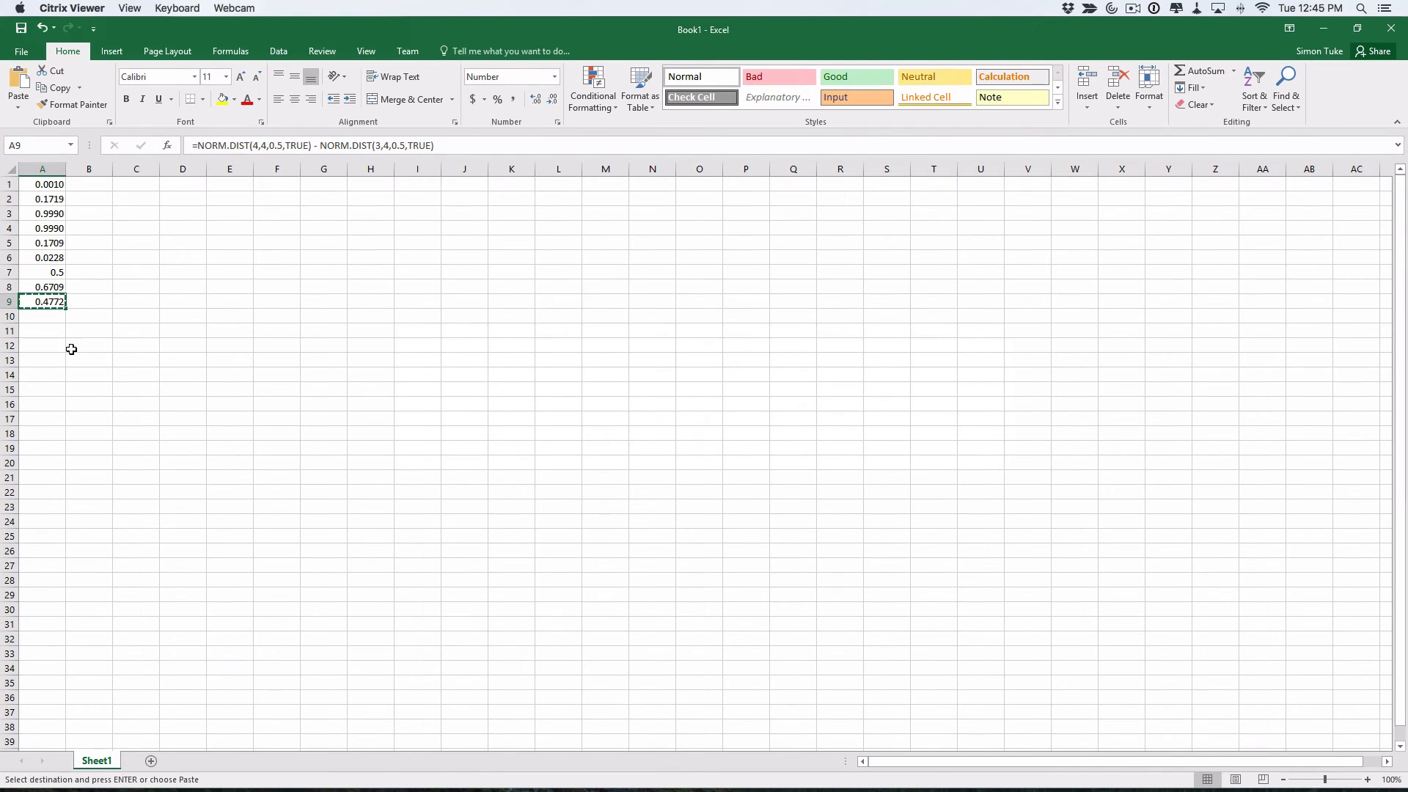
Insert NORM.INV in A10 with probability 0.1, mean 4 and standard deviation 0.5
{"action": "left_click", "coordinate": [48, 317]}
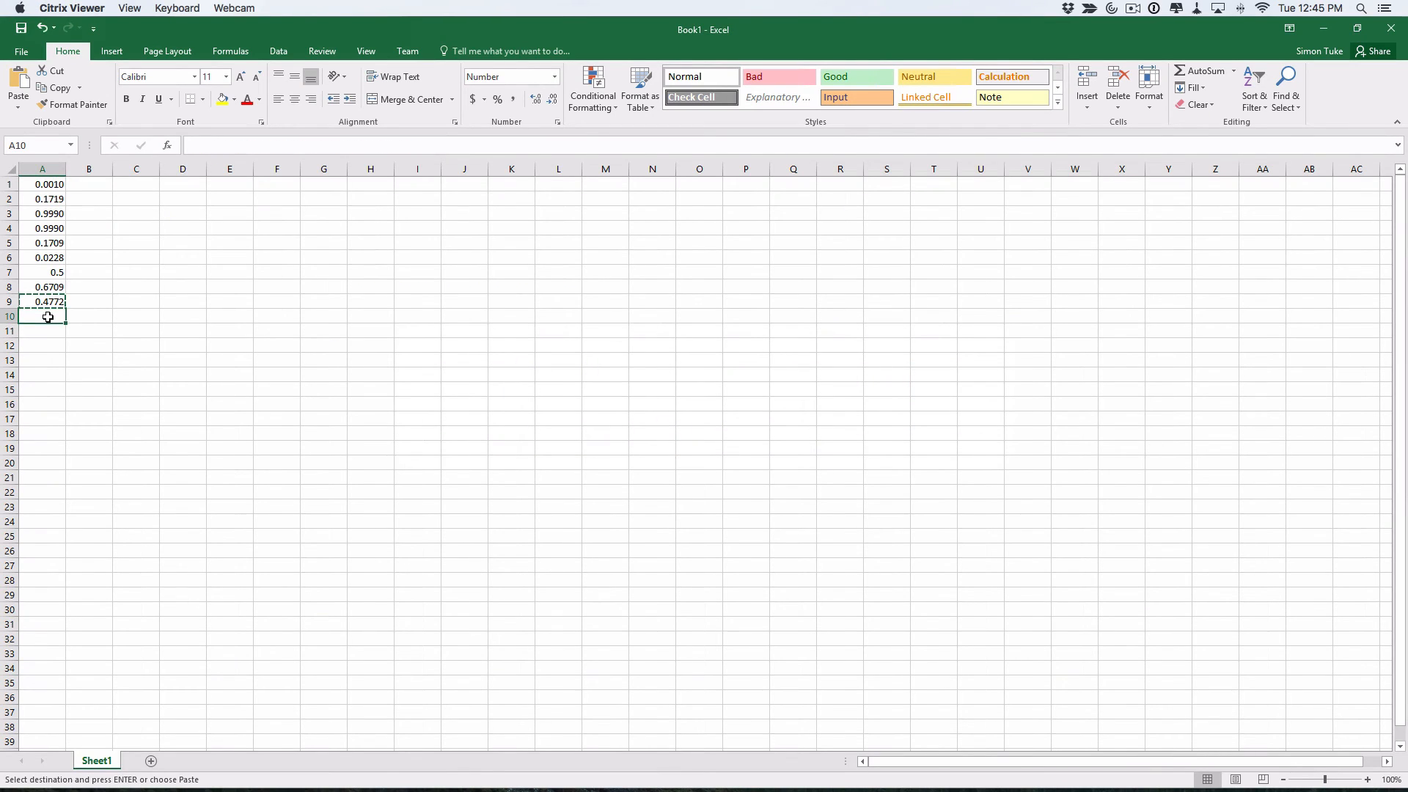
{"action": "left_click", "coordinate": [211, 145]}
{"action": "left_click", "coordinate": [168, 145]}
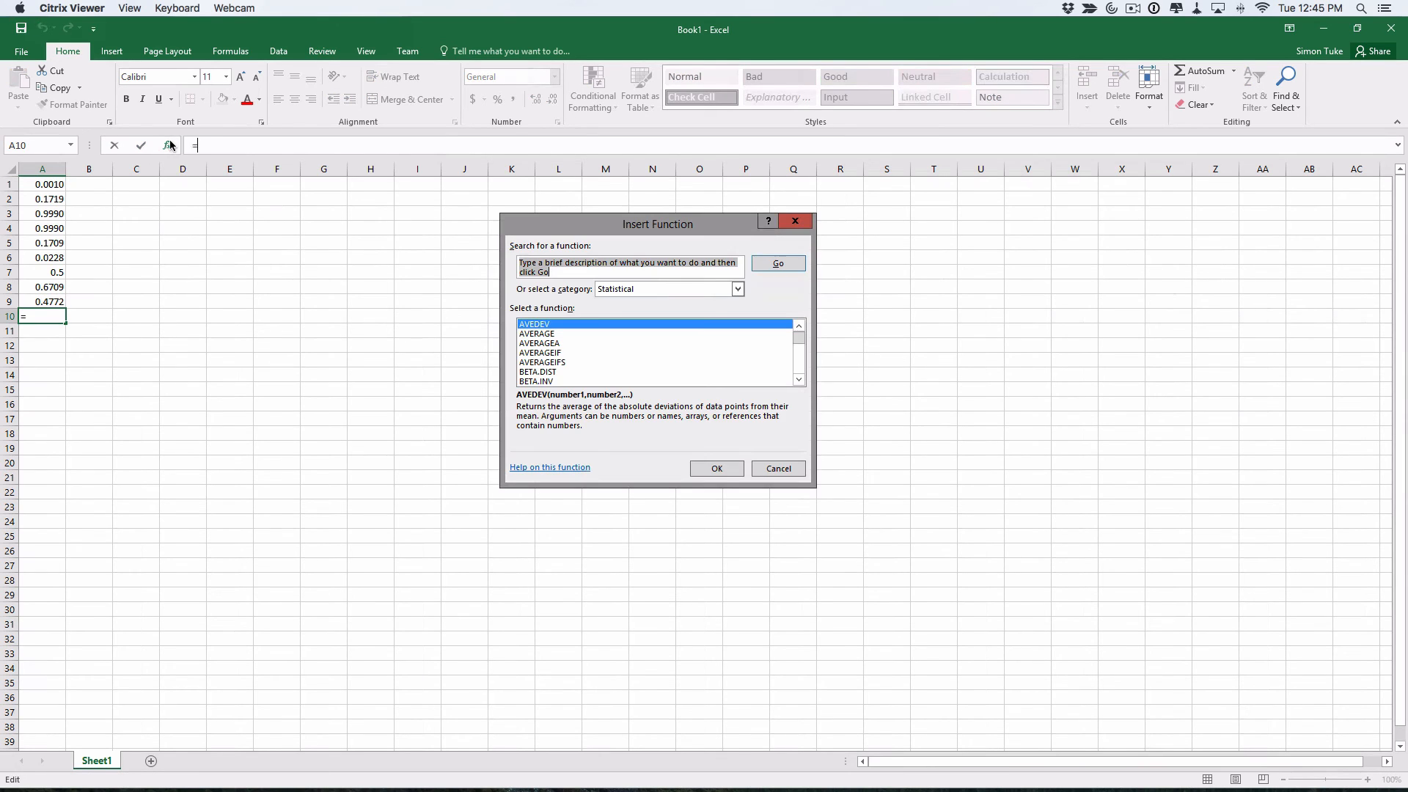
{"action": "scroll", "coordinate": [543, 350], "scroll_direction": "down", "scroll_amount": 18}
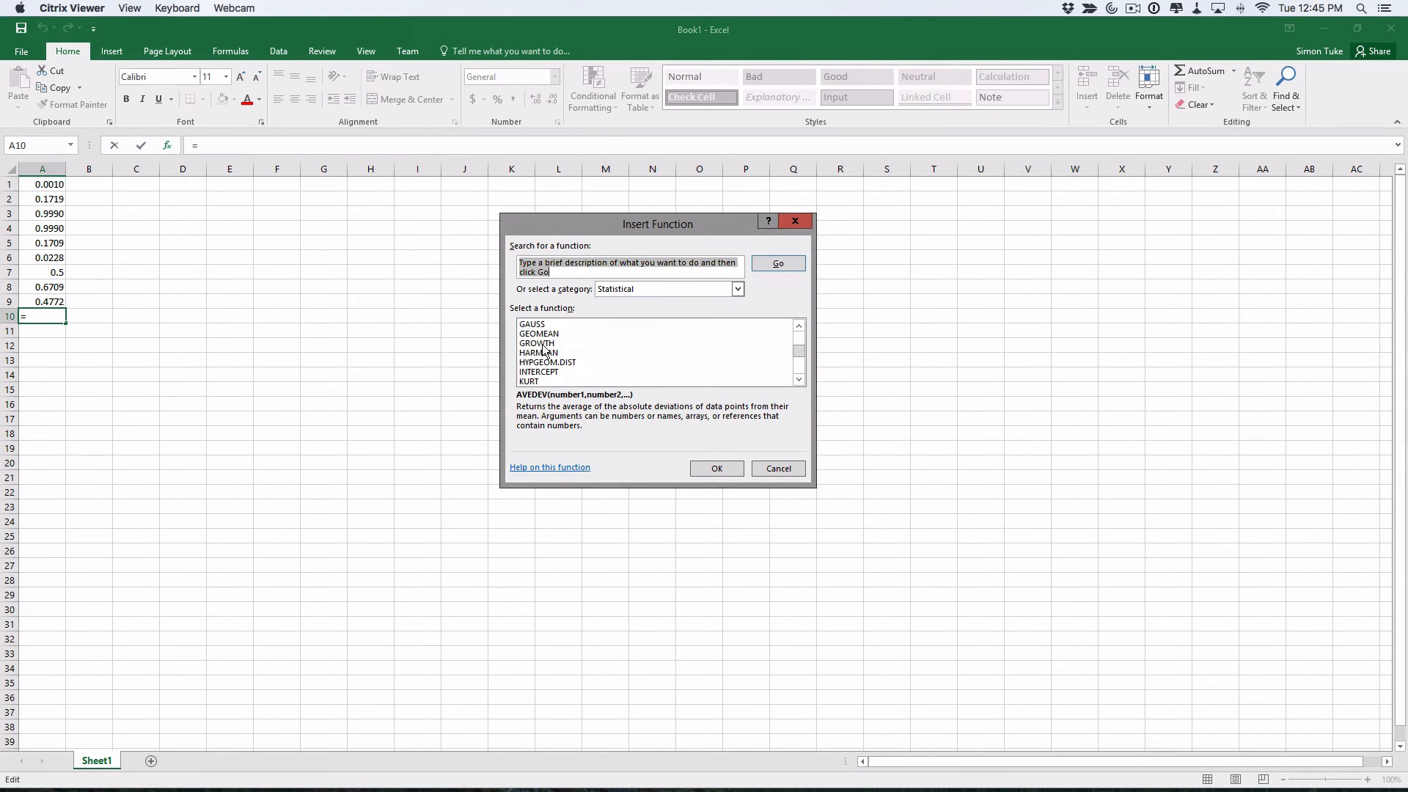
{"action": "scroll", "coordinate": [543, 351], "scroll_direction": "down", "scroll_amount": 2}
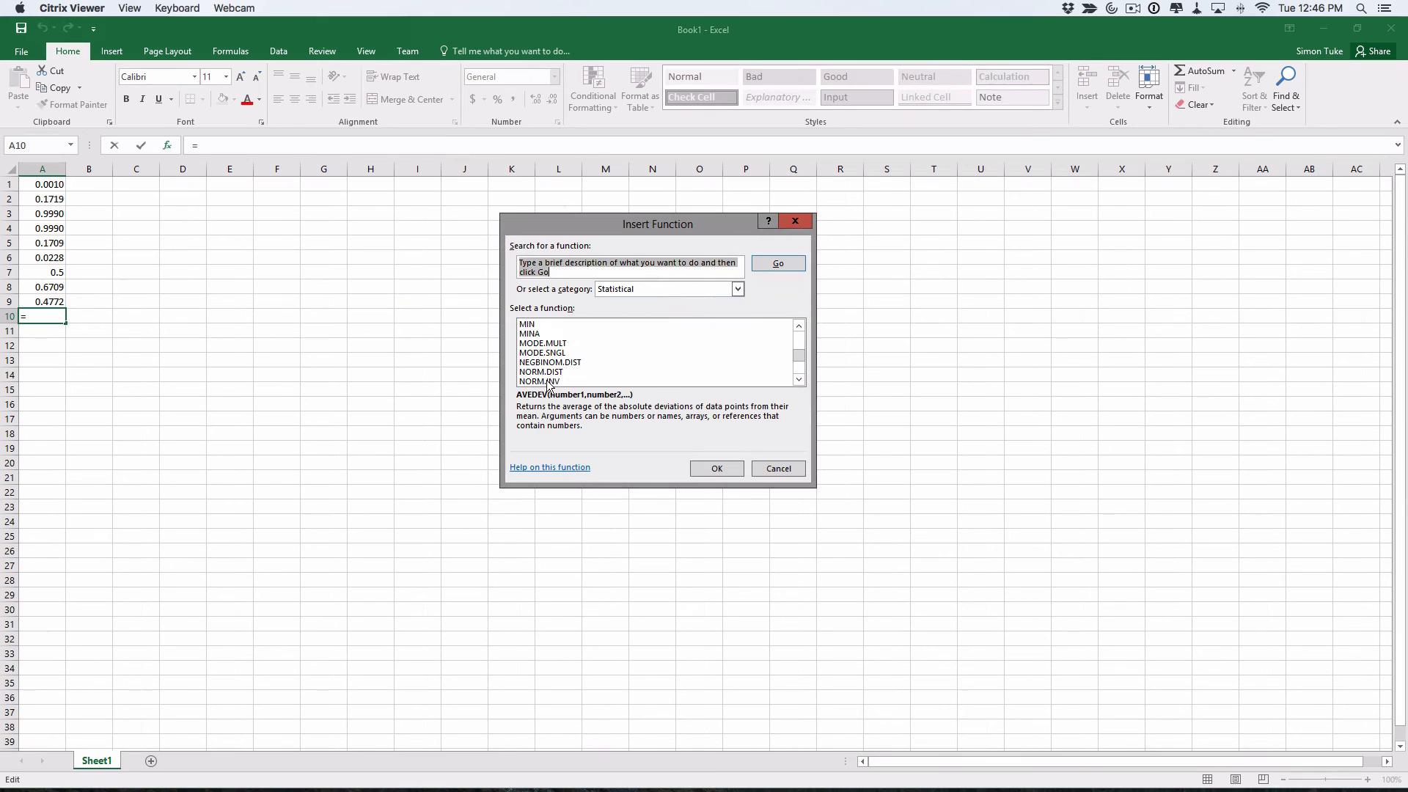
{"action": "left_click", "coordinate": [548, 381]}
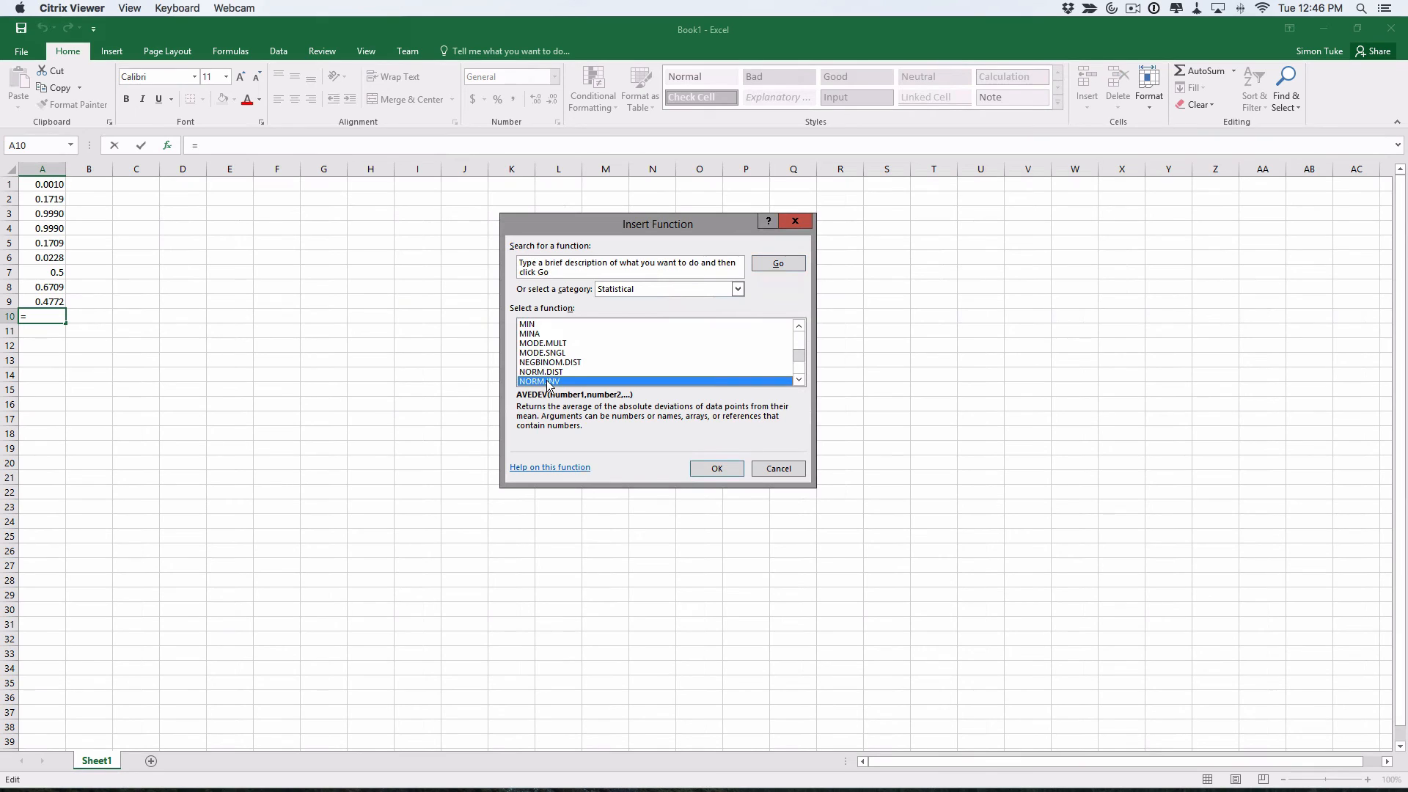
{"action": "left_click", "coordinate": [715, 470]}
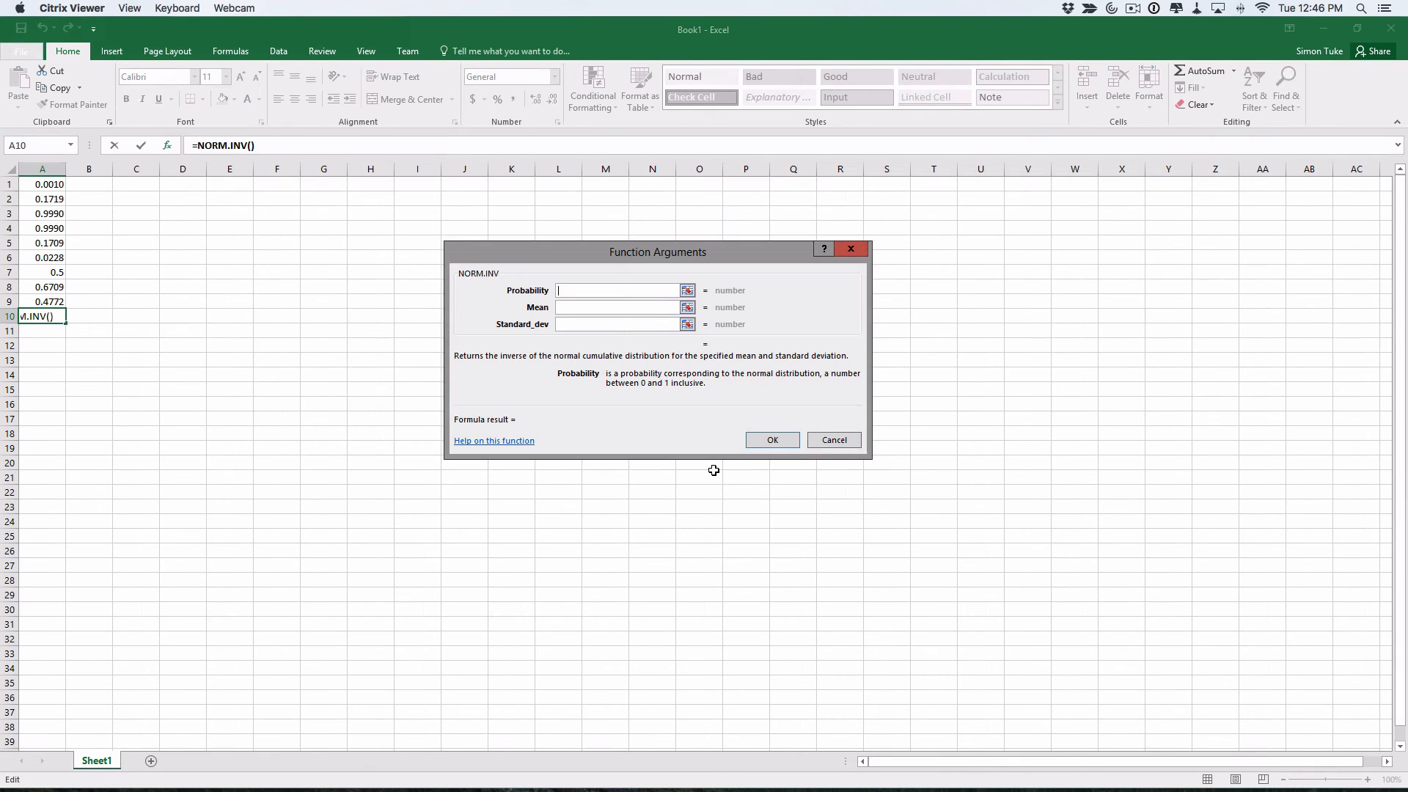
{"action": "type", "text": "0.1"}
{"action": "key", "text": "Tab"}
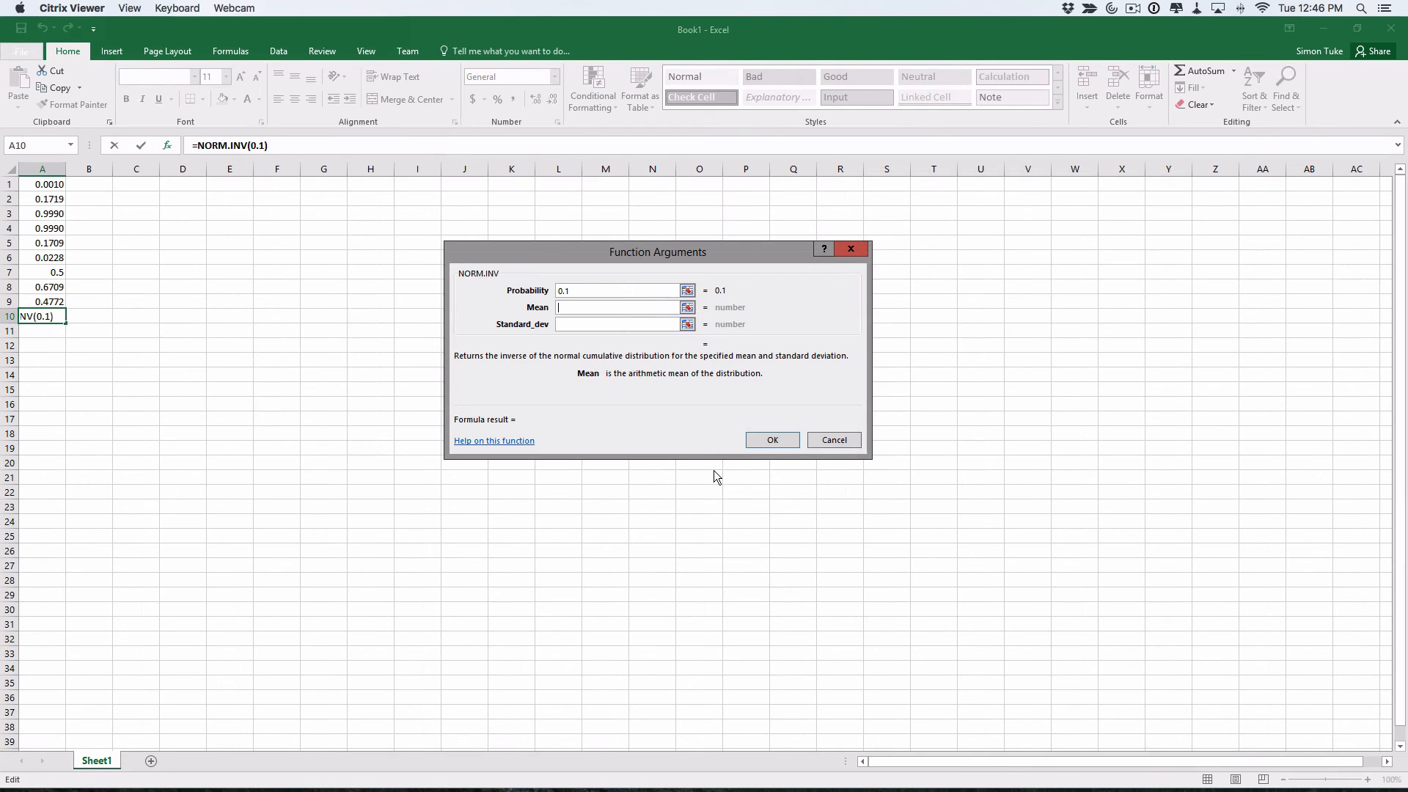
{"action": "type", "text": "4"}
{"action": "key", "text": "Tab"}
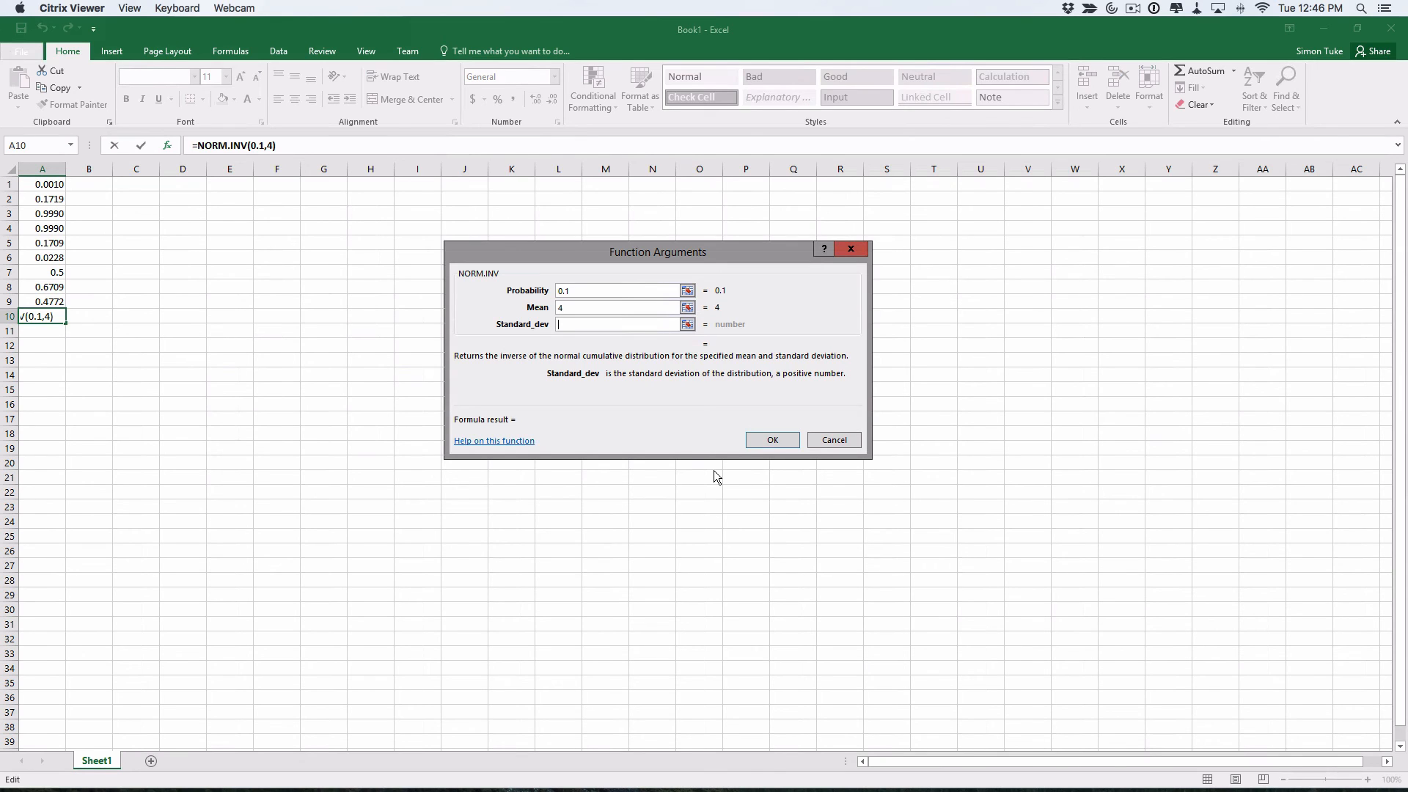
{"action": "type", "text": "0.5"}
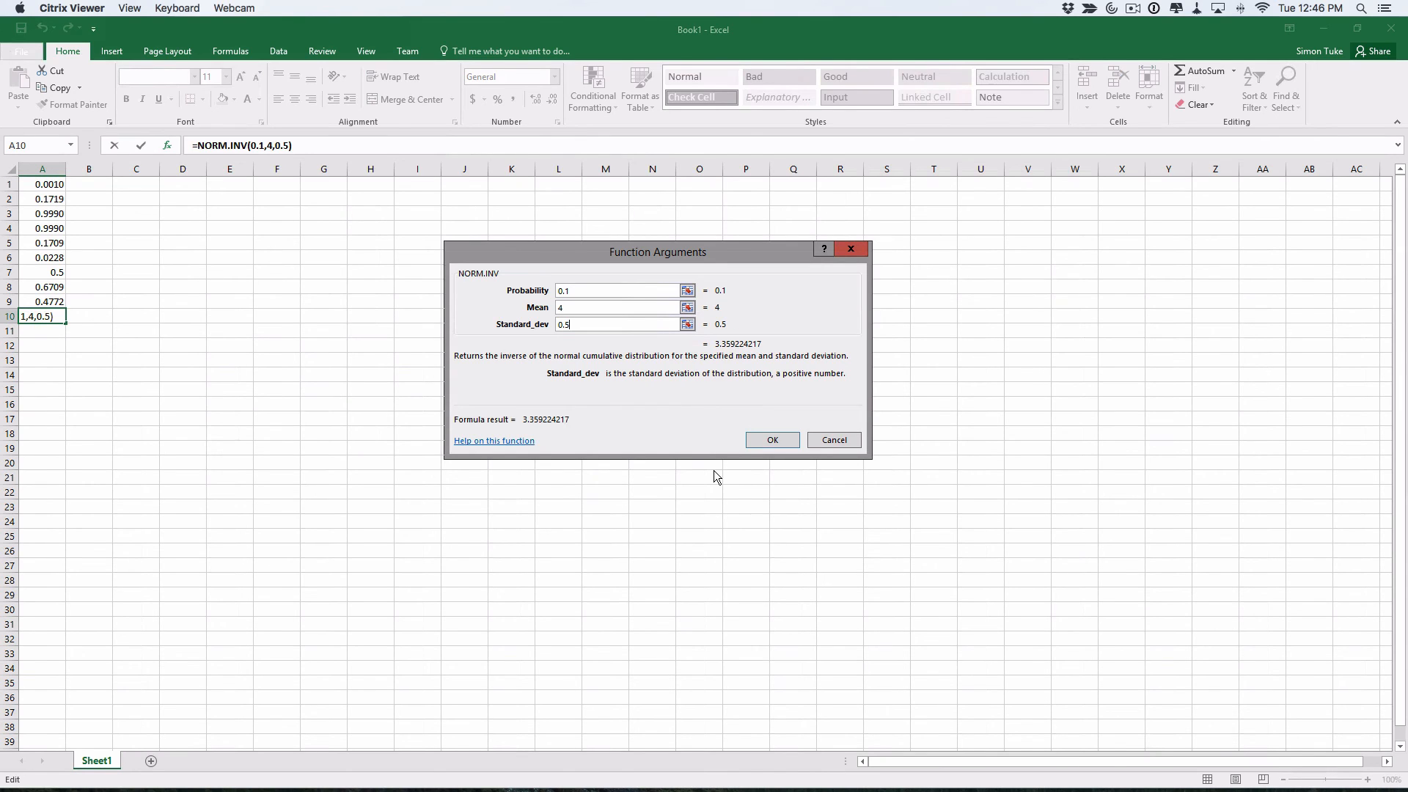
{"action": "key", "text": "Return"}
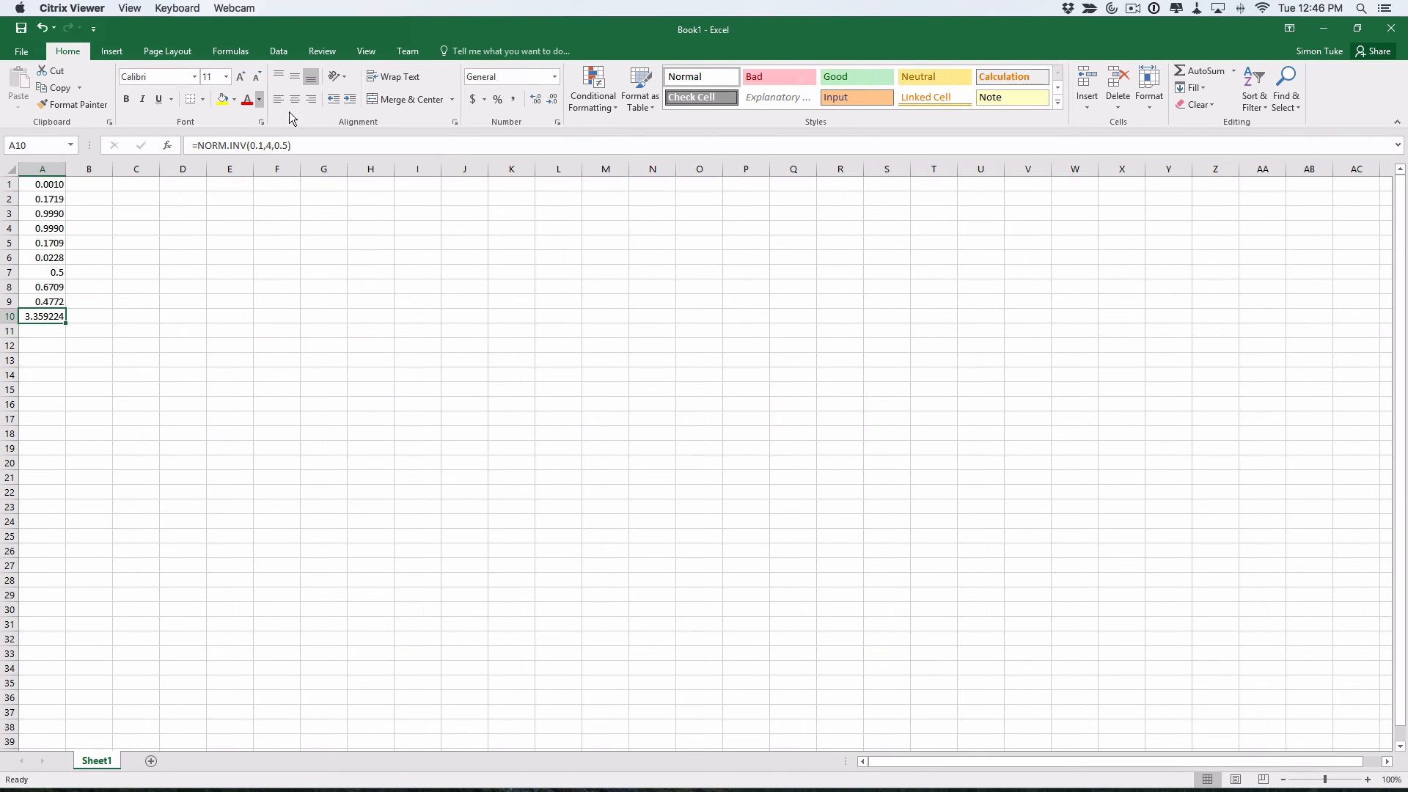
Round the A10 result to 3.36 and copy its NORM.INV formula for Word
{"action": "left_click", "coordinate": [551, 97]}
{"action": "left_click", "coordinate": [551, 97]}
{"action": "left_click", "coordinate": [552, 97]}
{"action": "left_click", "coordinate": [551, 97]}
{"action": "left_click_drag", "start_coordinate": [302, 145], "coordinate": [183, 146]}
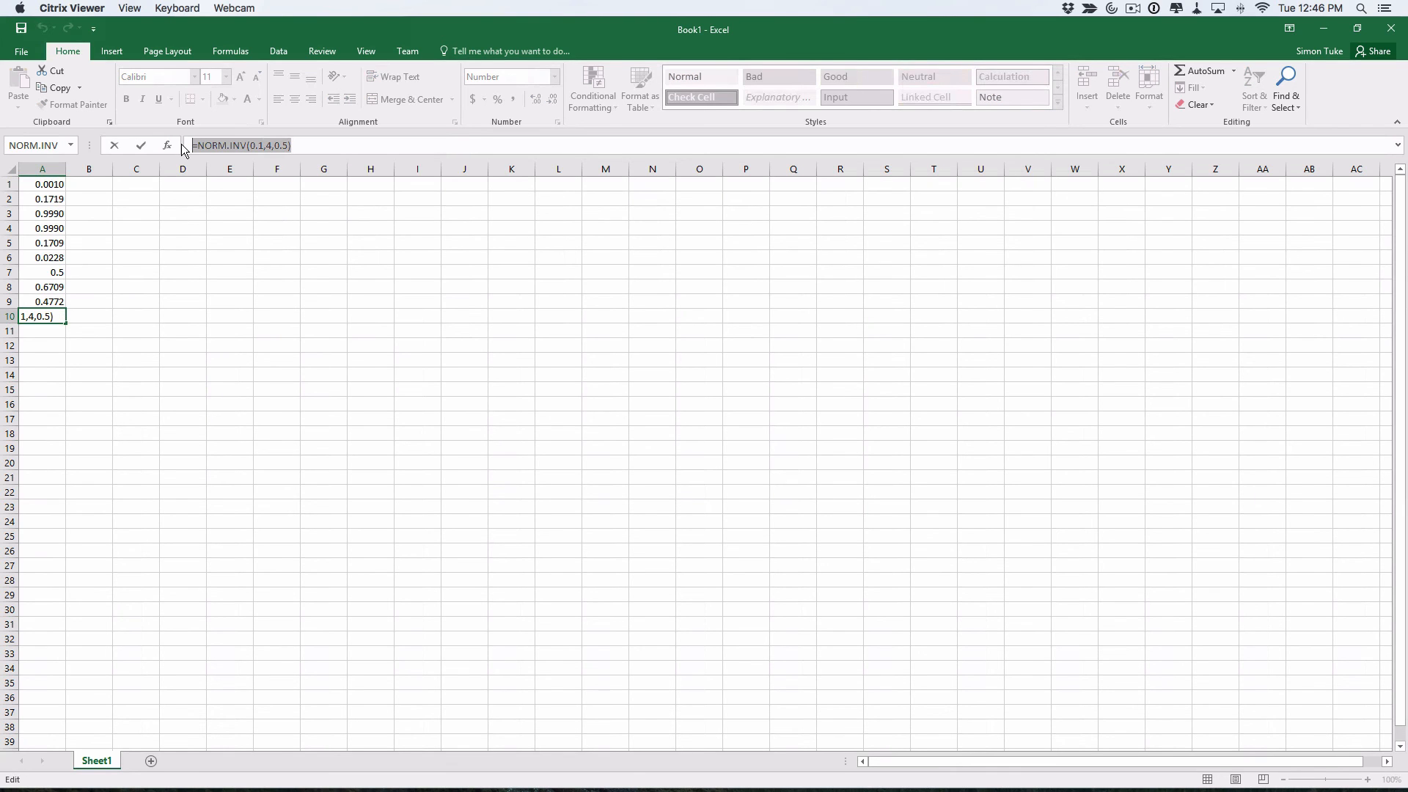
{"action": "key", "text": "super+c"}
{"action": "key", "text": "super+Tab"}
{"action": "key", "text": "super+Tab"}
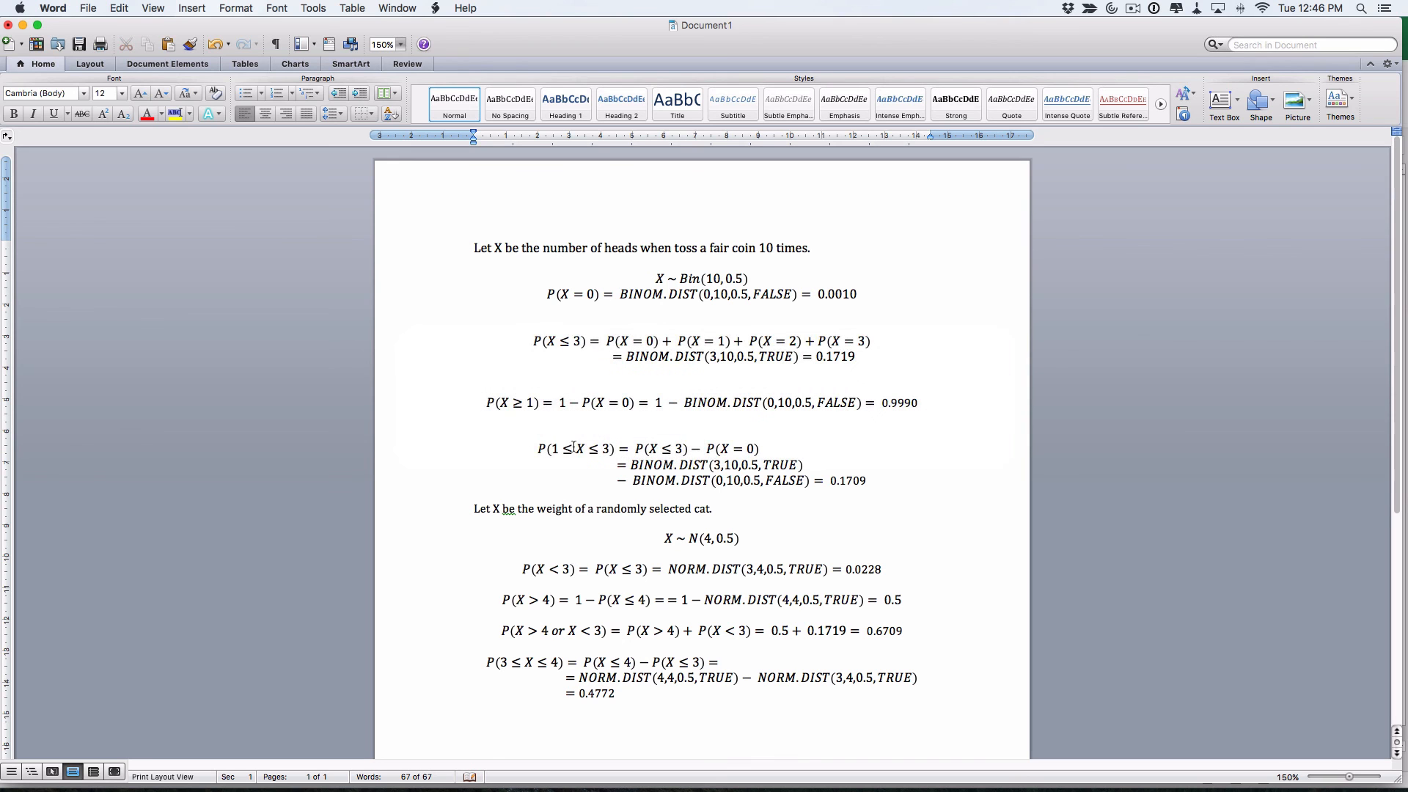
Add a new equation 'Find C s.t. P(X ≤ c) = 0.1 = NORM.INV(0.1,4,0.5) =' below the cat examples
{"action": "key", "text": "ctrl+equal"}
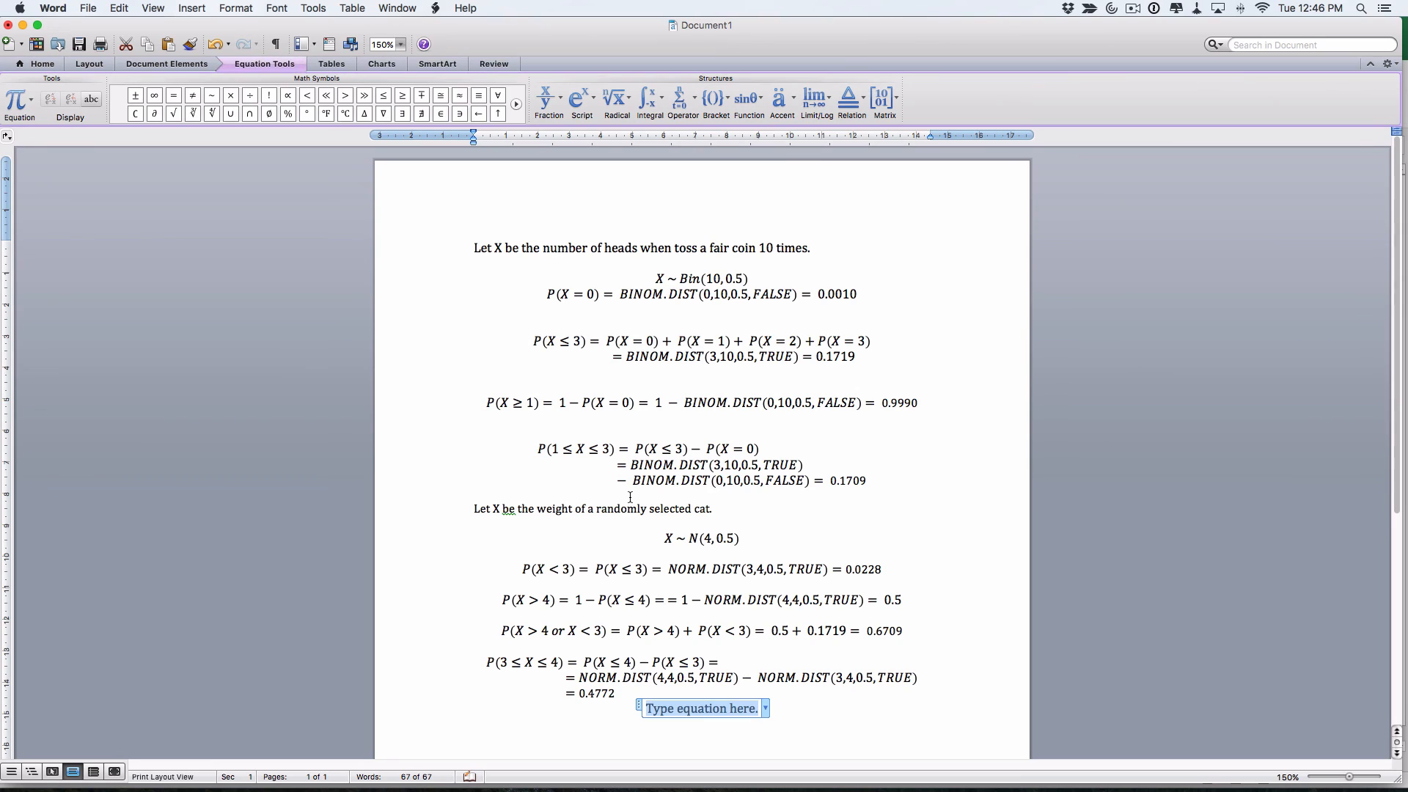
{"action": "type", "text": "Find"}
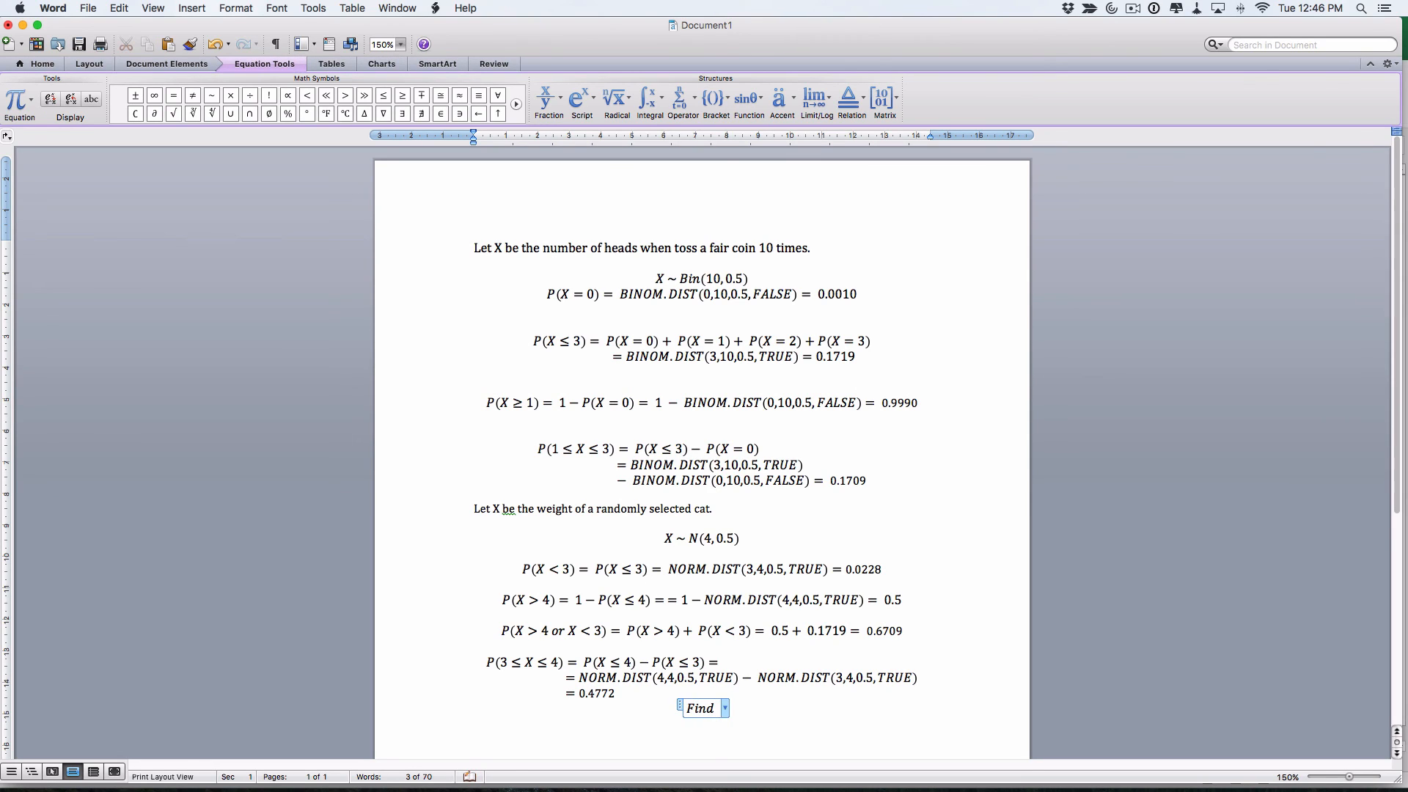
{"action": "type", "text": " C s.t. P("}
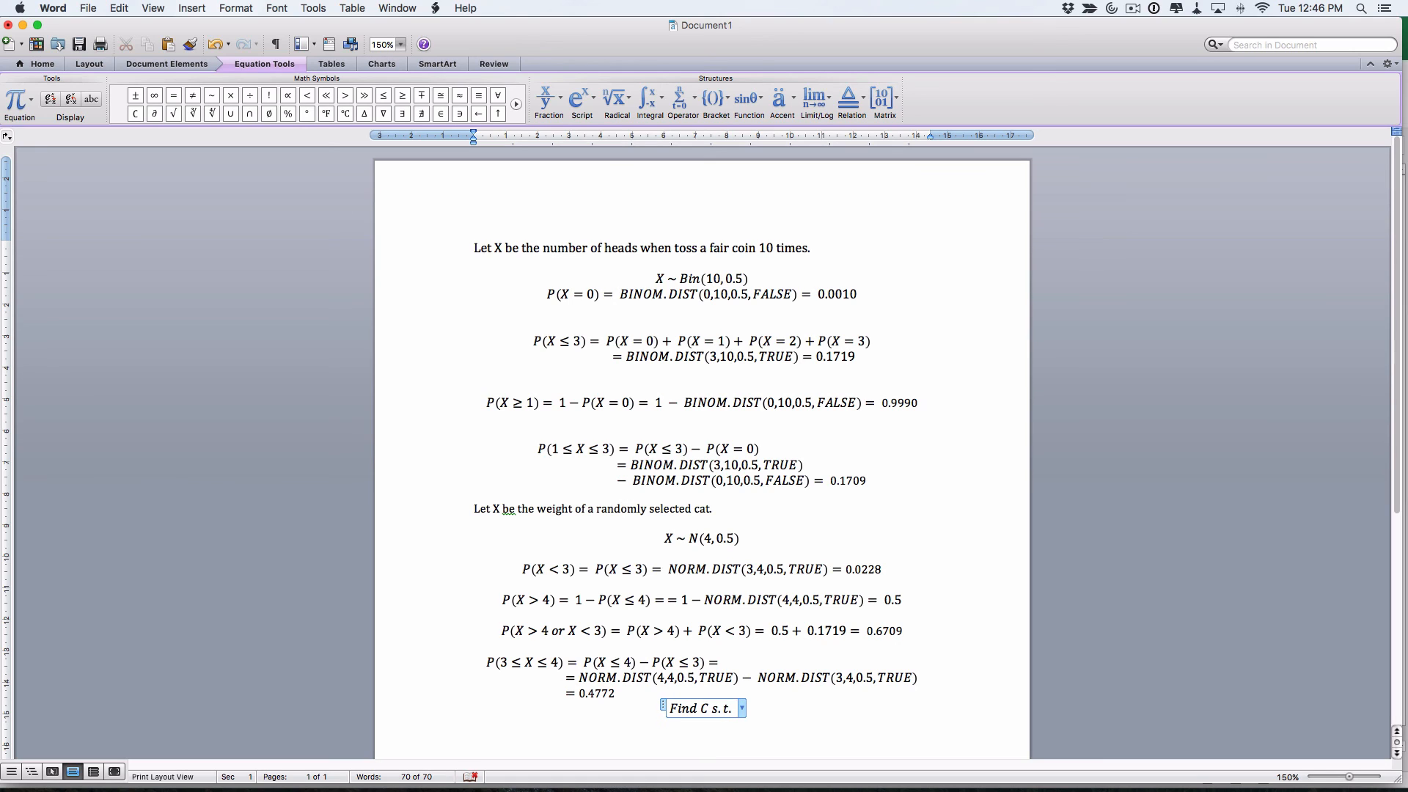
{"action": "type", "text": "X"}
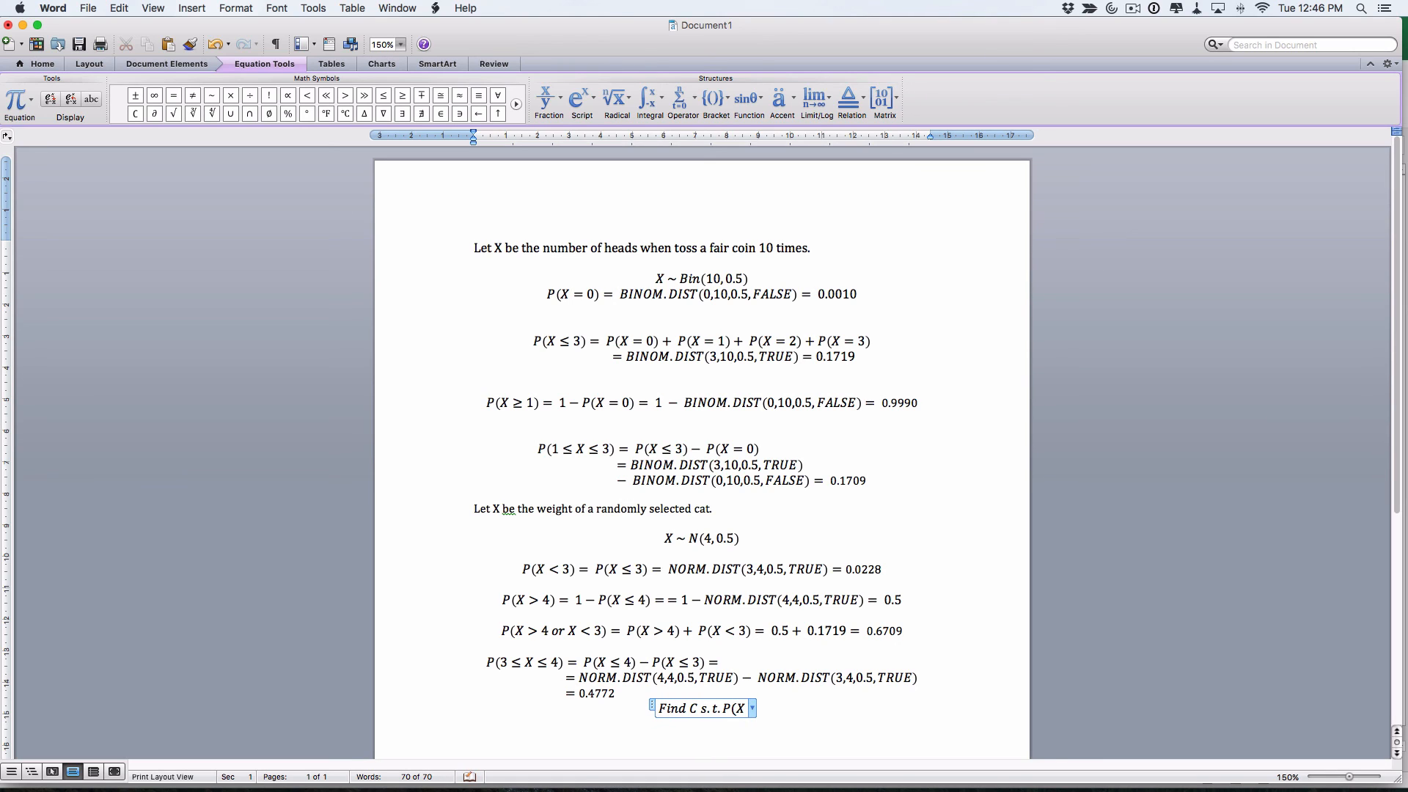
{"action": "type", "text": "<="}
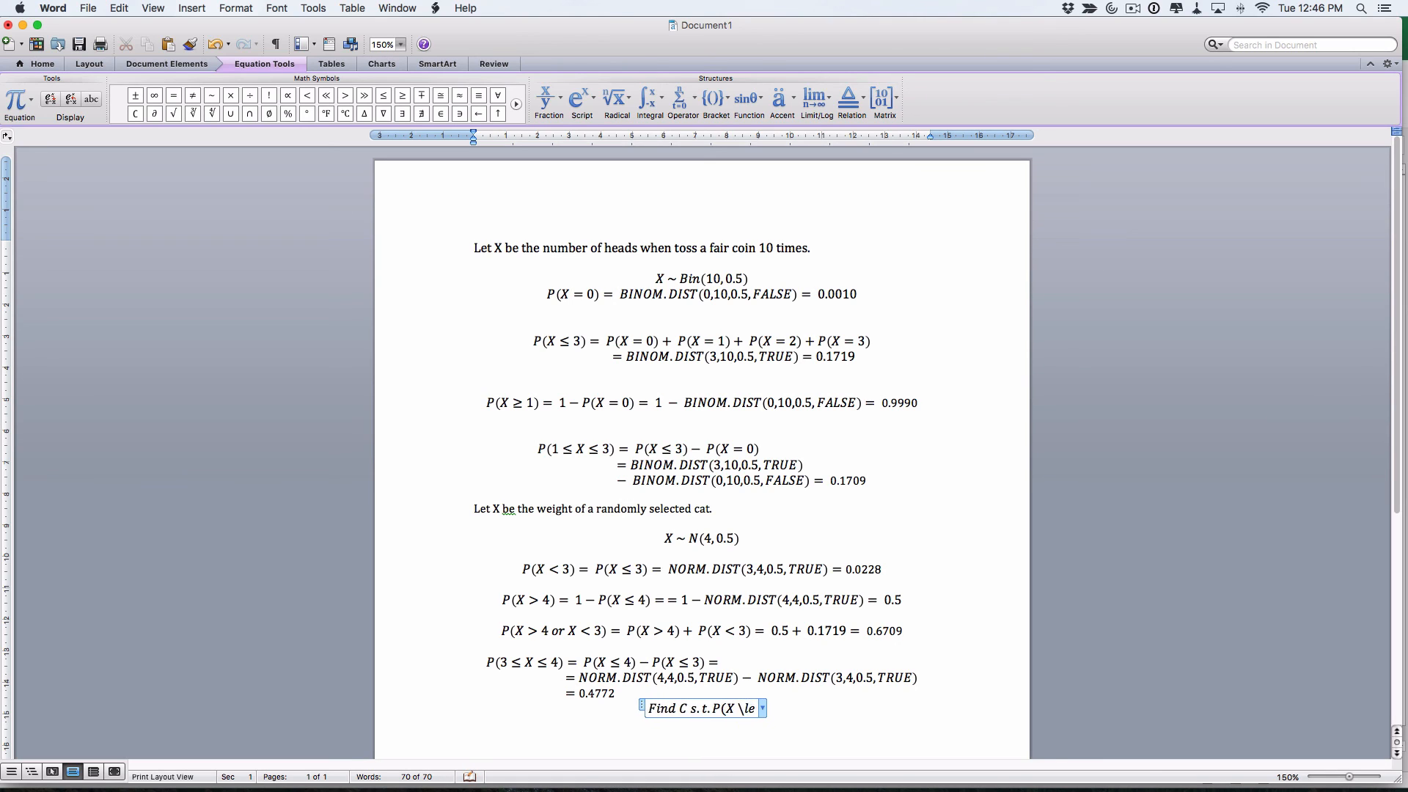
{"action": "type", "text": "c)"}
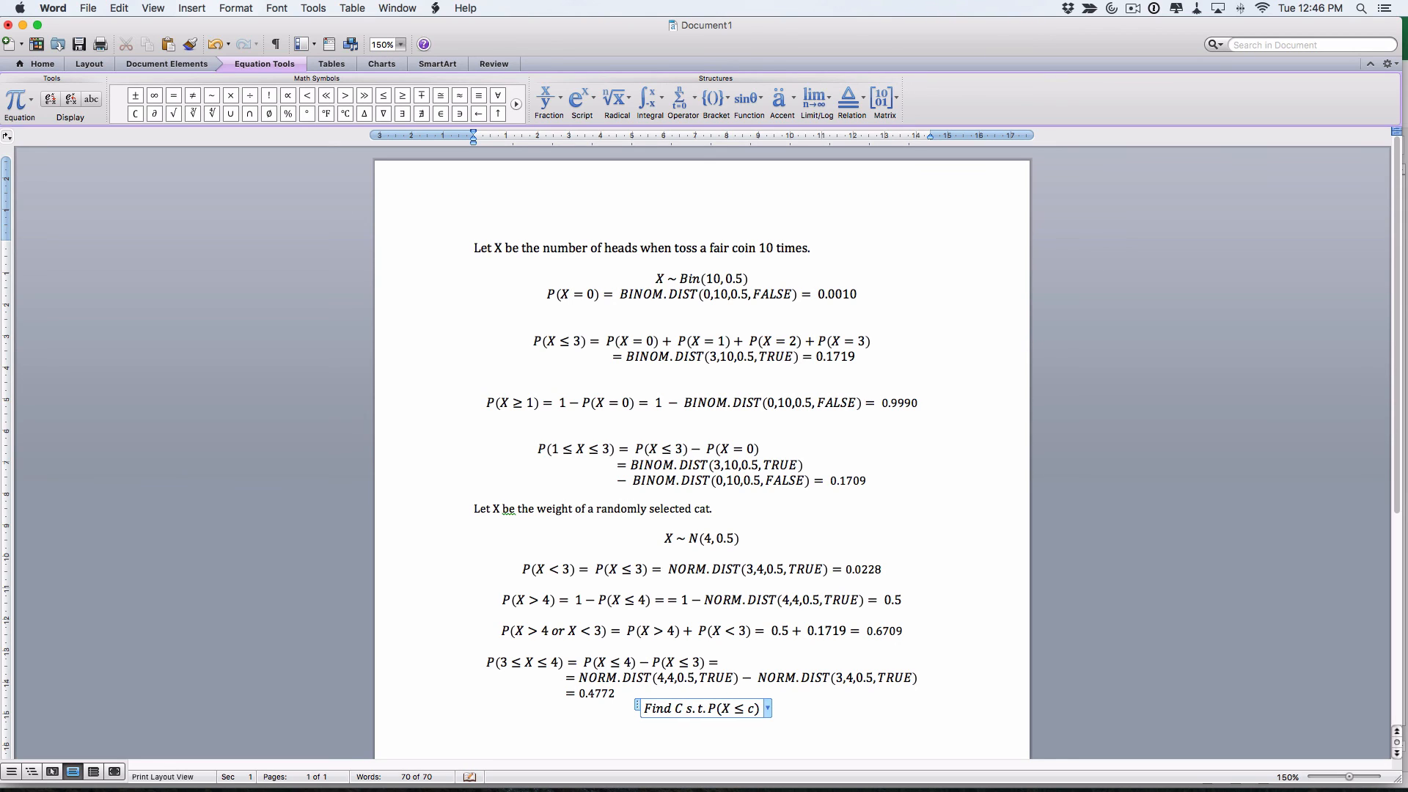
{"action": "type", "text": "=0.1"}
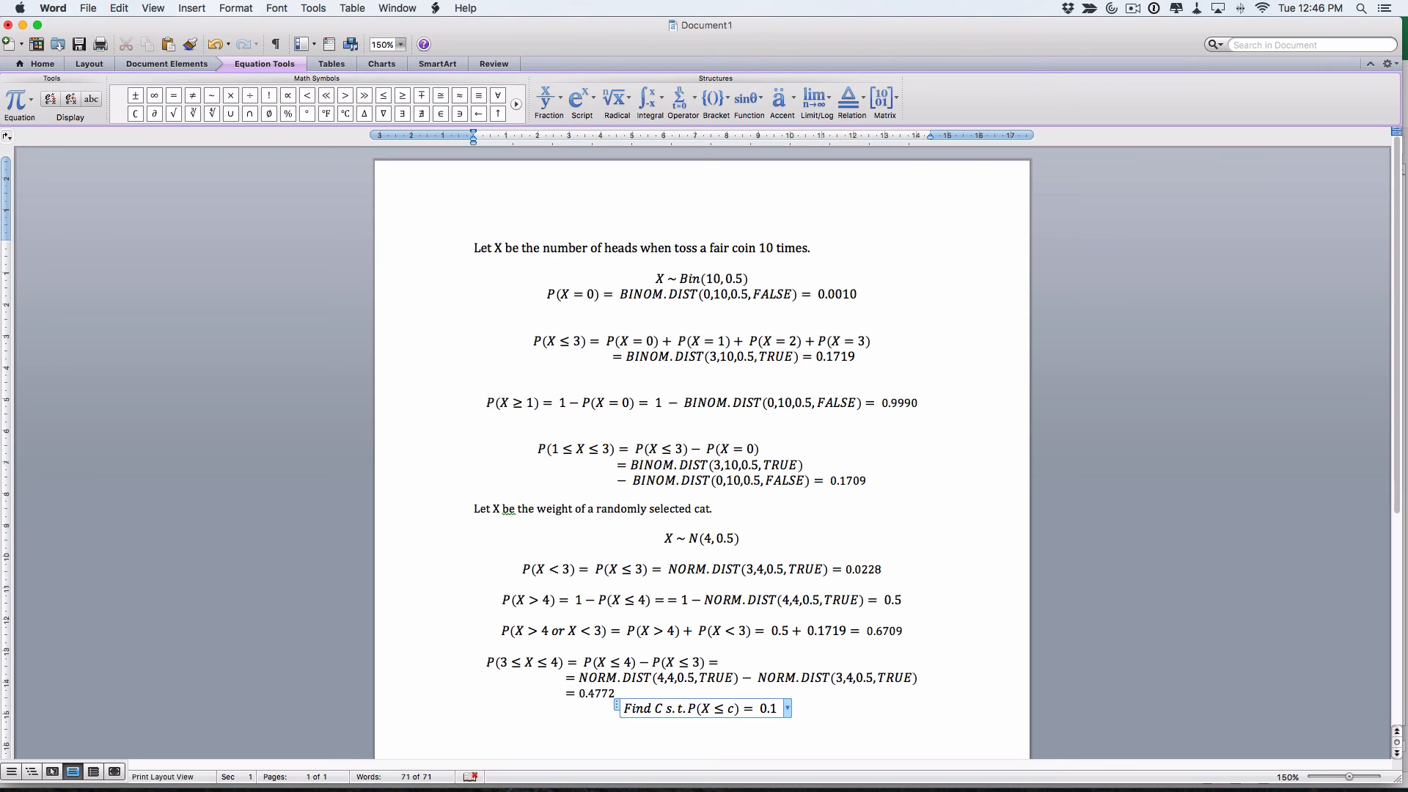
{"action": "key", "text": "super+v"}
{"action": "type", "text": "="}
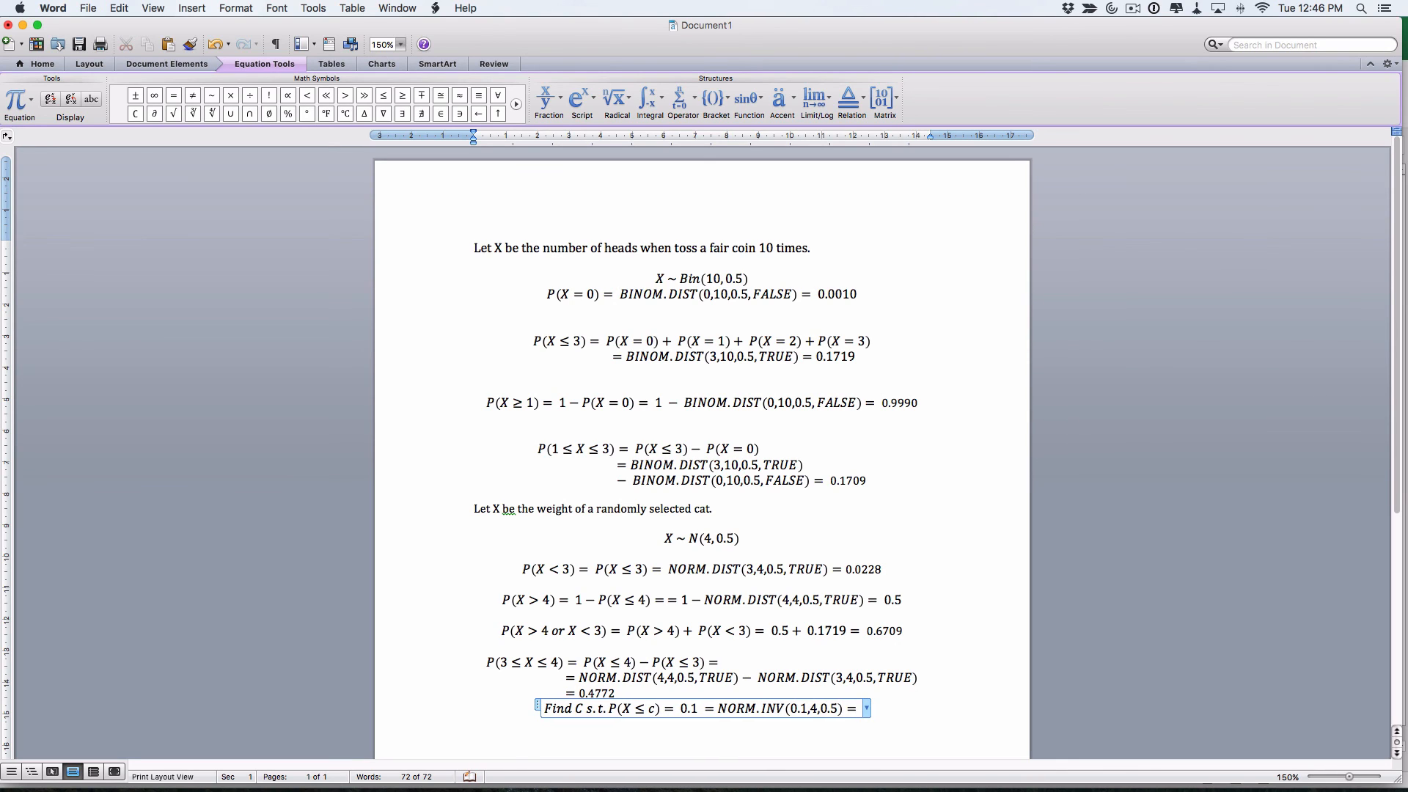
{"action": "key", "text": "super+Tab"}
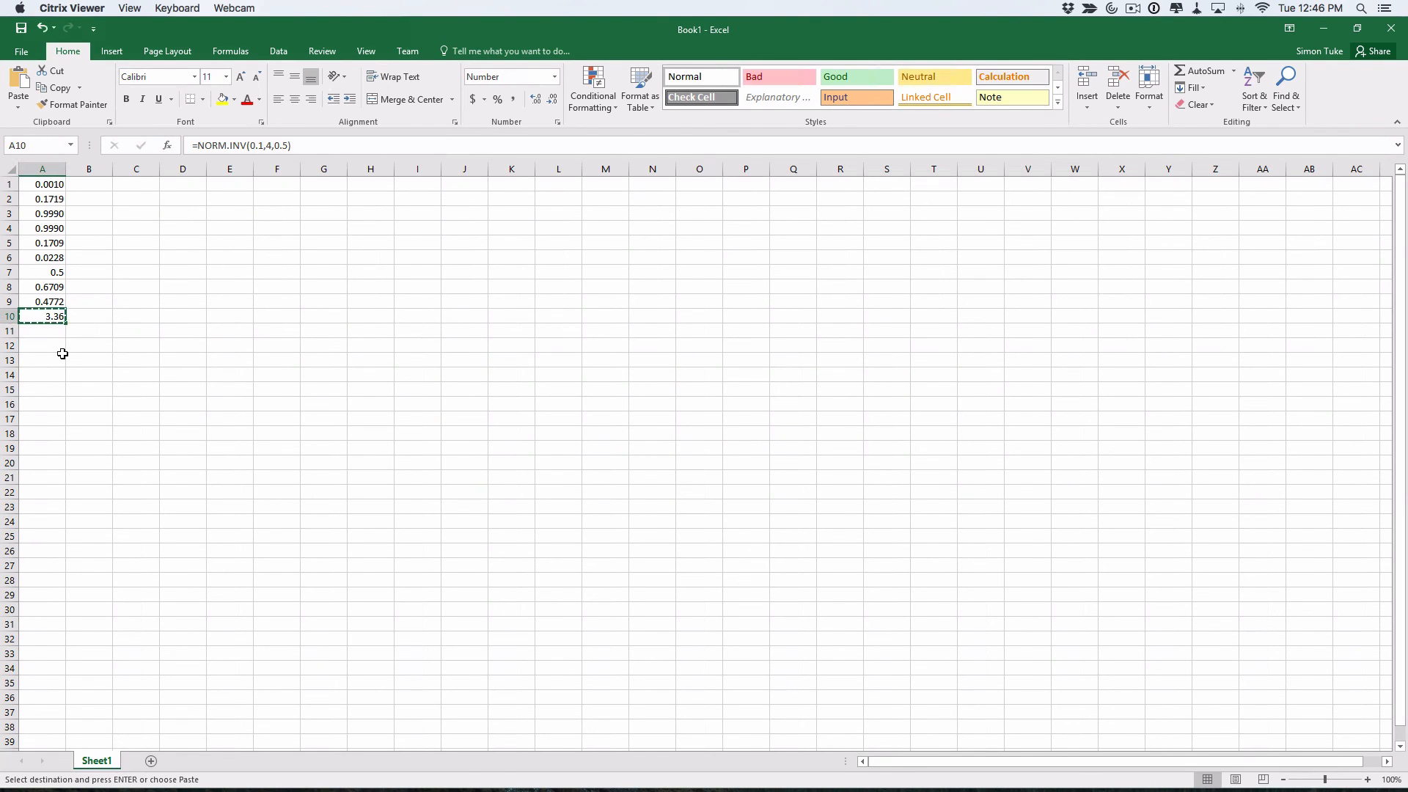
End the NORM.INV equation with the answer 3.36 kg
{"action": "key", "text": "super+Tab"}
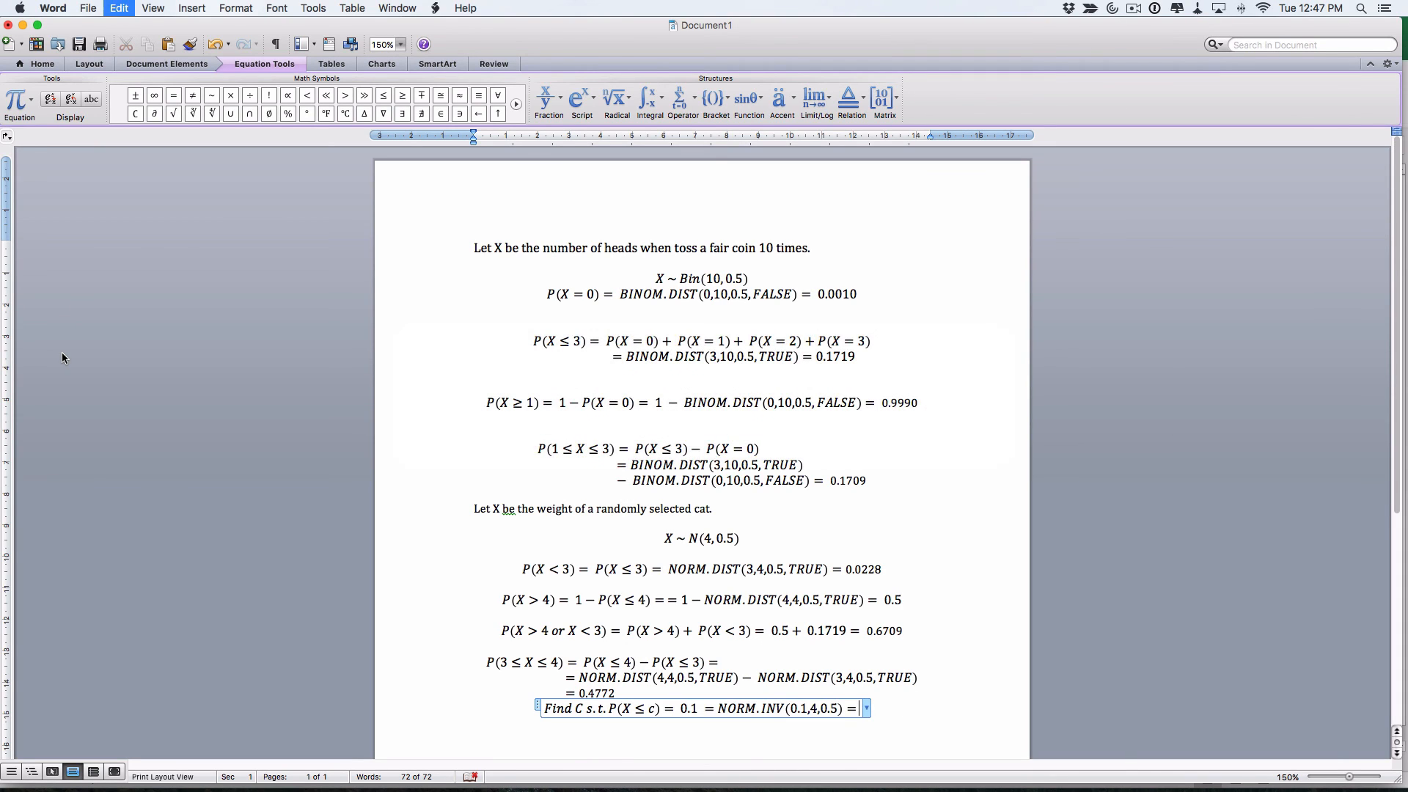
{"action": "key", "text": "super+v"}
{"action": "type", "text": "kg"}
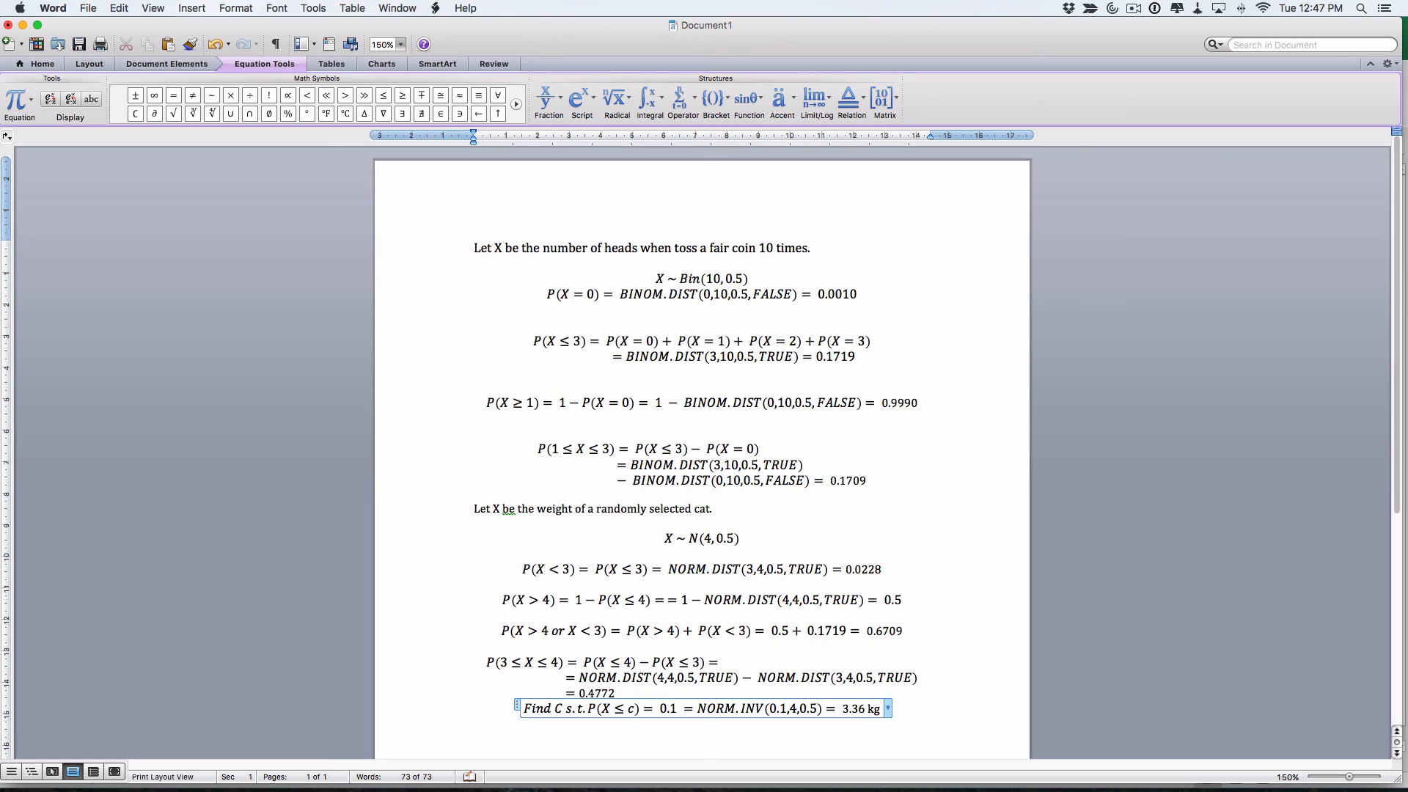
{"action": "key", "text": "Return"}
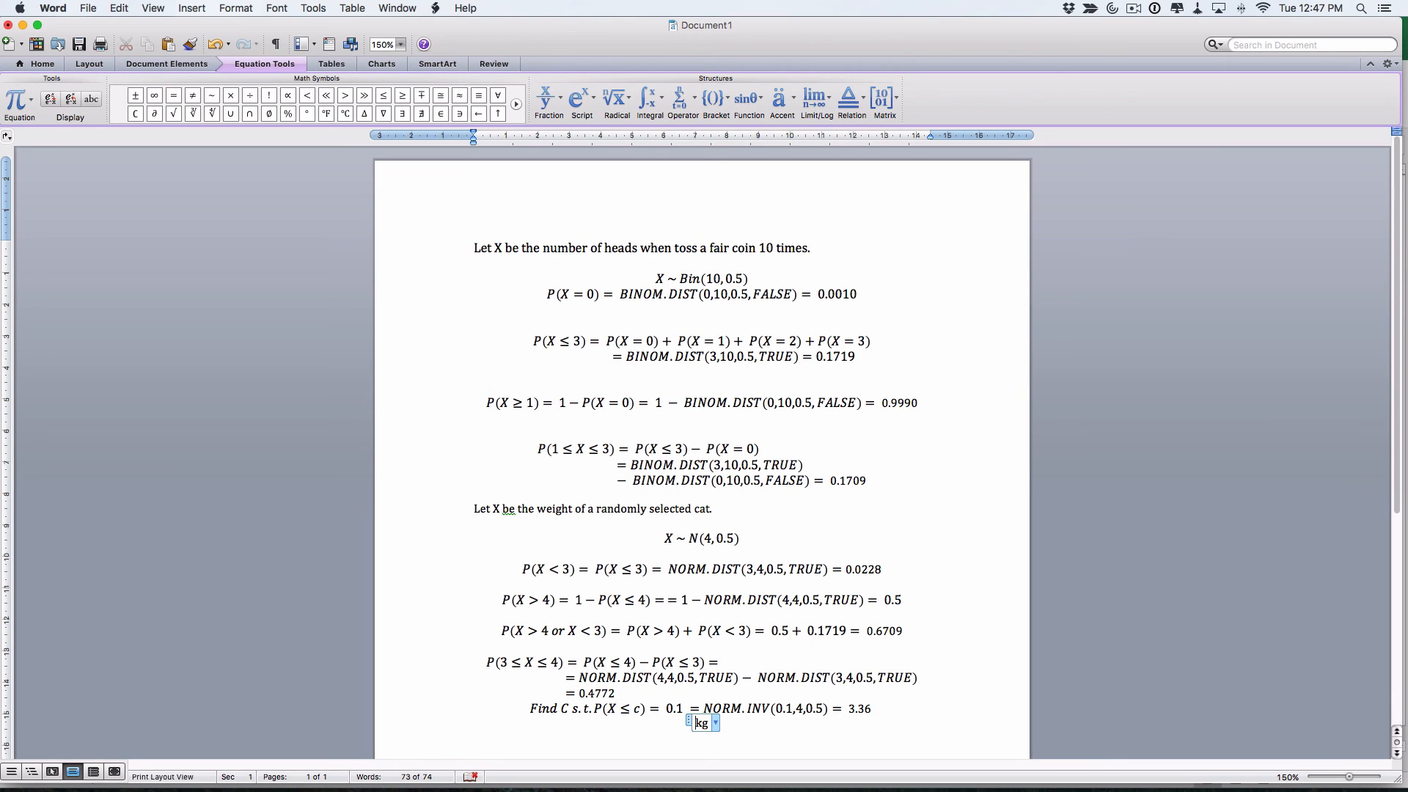
{"action": "key", "text": "super+z"}
Start a new line below the equation and show the page-6 cat-weight questions in Preview
{"action": "left_click", "coordinate": [880, 709]}
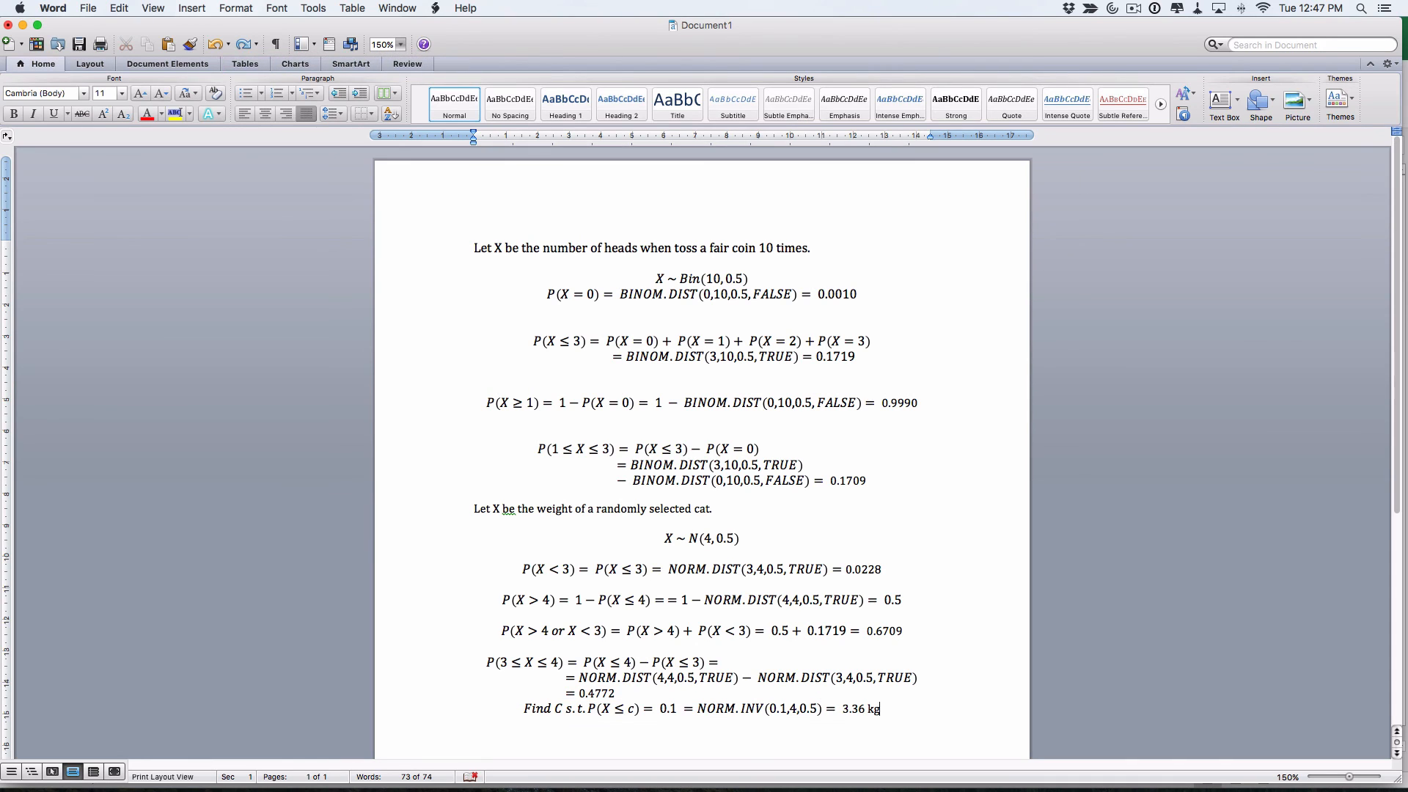
{"action": "key", "text": "Return"}
{"action": "key", "text": "super+Tab"}
{"action": "key", "text": "super+Tab"}
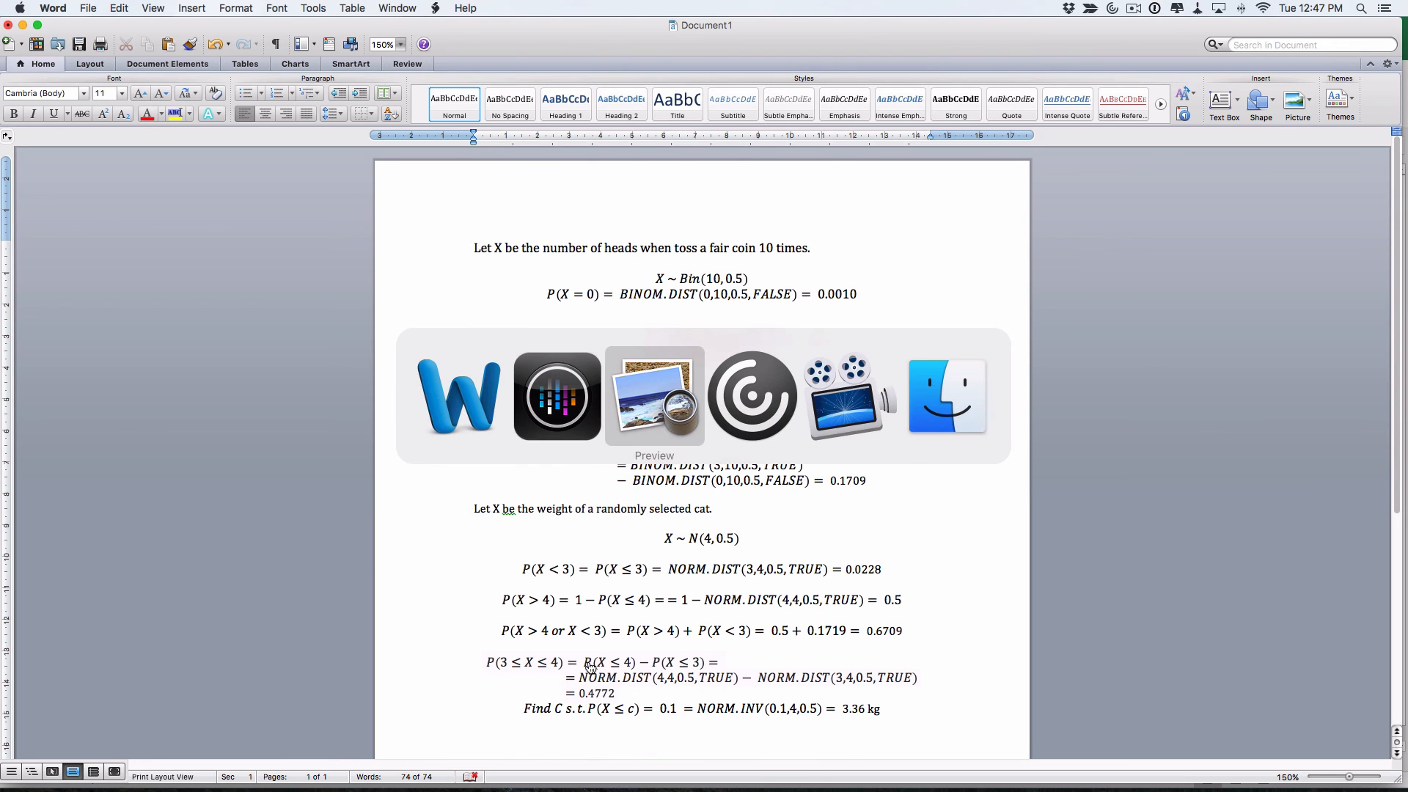
{"action": "scroll", "coordinate": [440, 658], "scroll_direction": "down", "scroll_amount": 10}
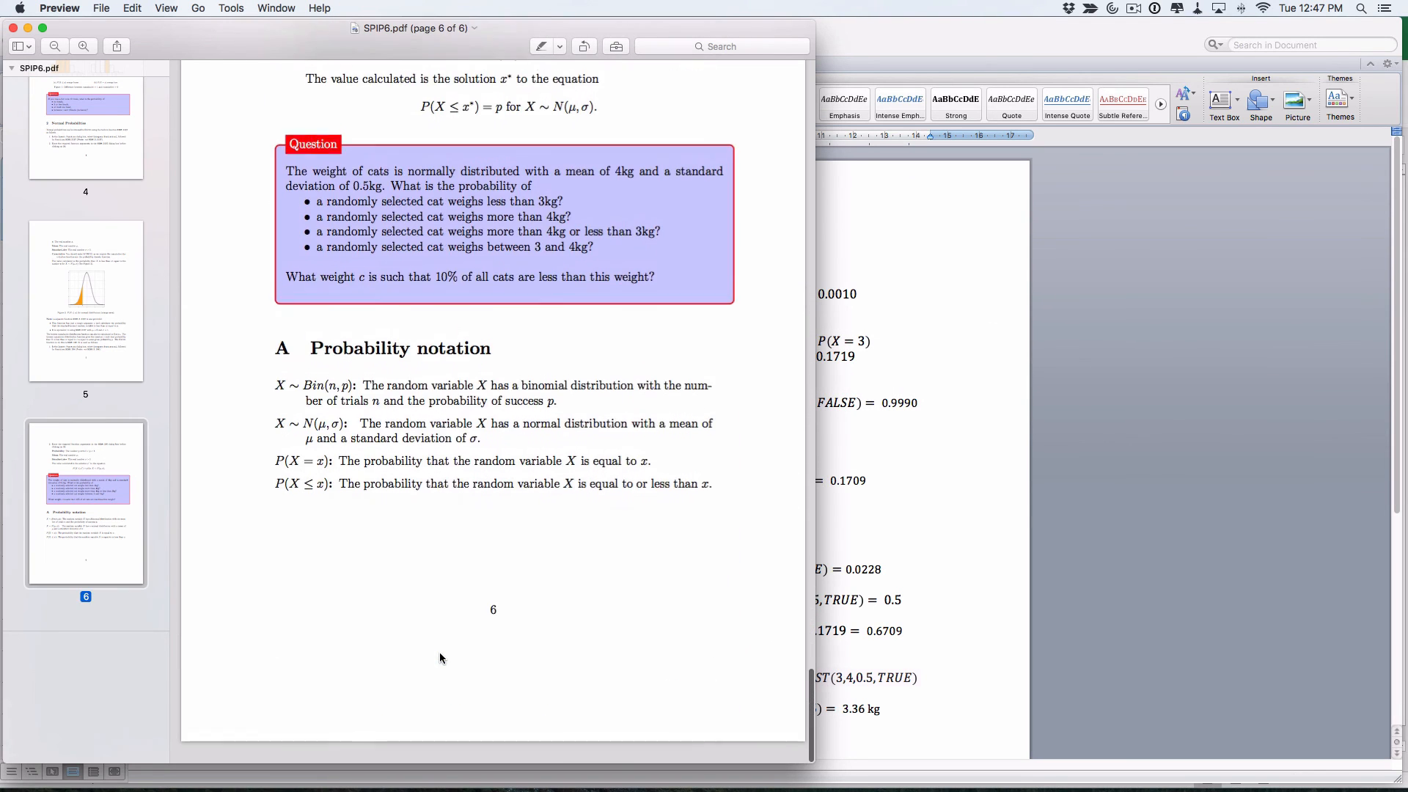